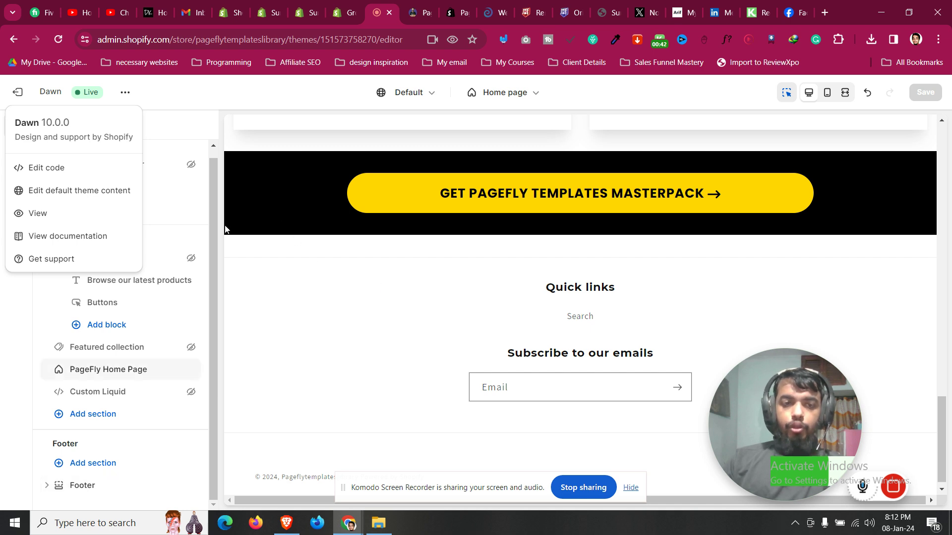
# Show the blocks of the home page's Footer section in the theme editor
pyautogui.click(233, 262)
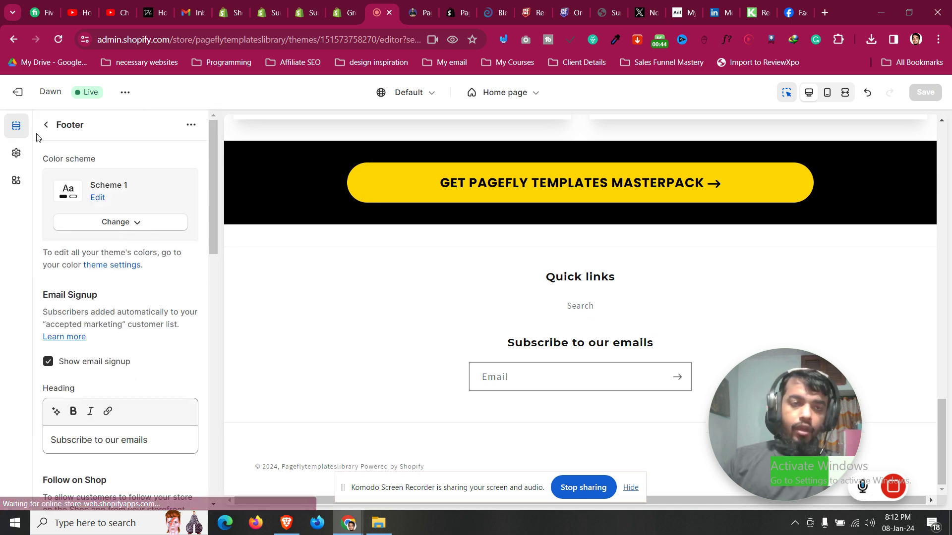
pyautogui.click(46, 125)
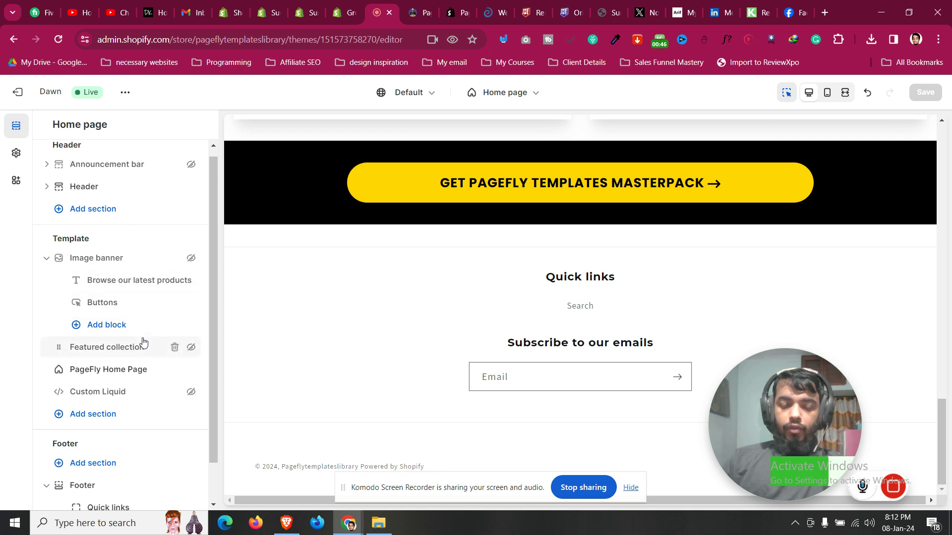
pyautogui.scroll(-2, 147, 342)
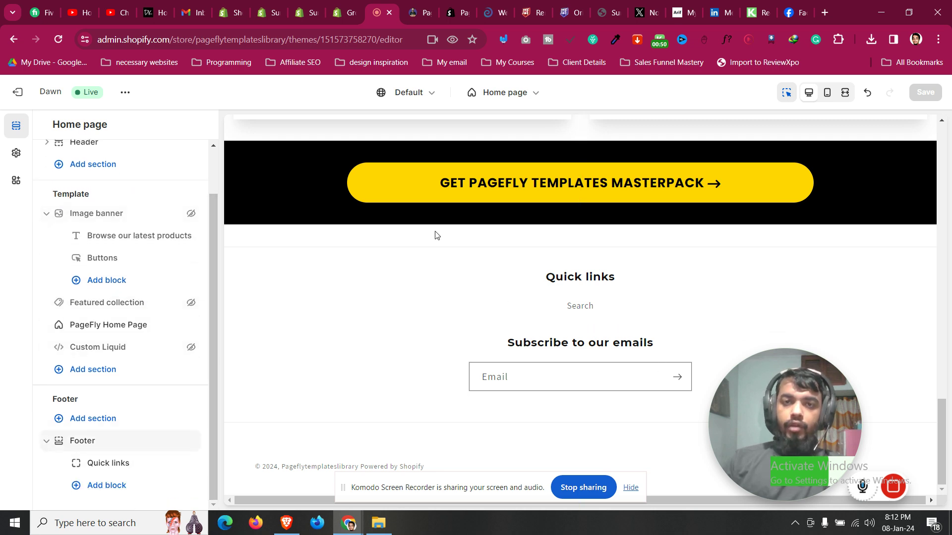
# Switch to the BlendJet product page and examine its footer's logo, social icons and link columns
pyautogui.moveTo(491, 12); pyautogui.dragTo(414, 5)
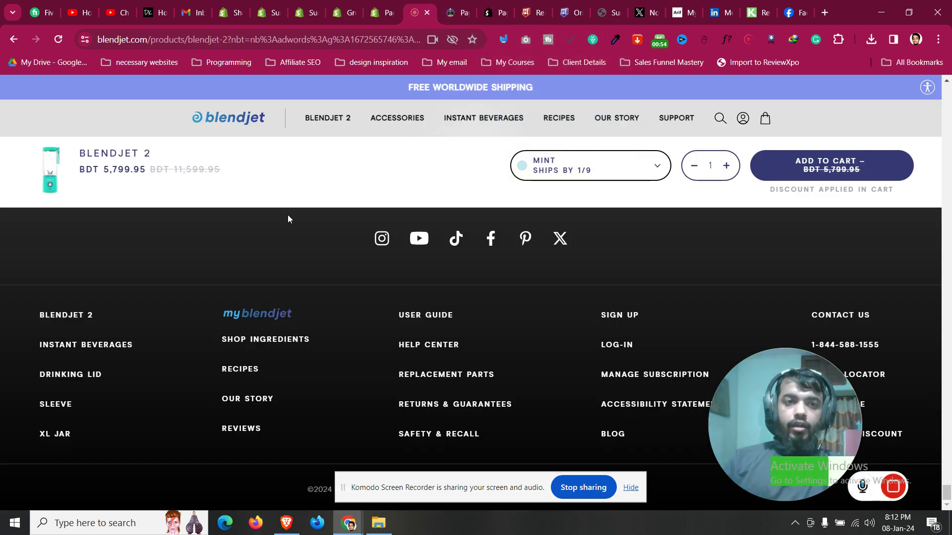
pyautogui.scroll(3, 418, 219)
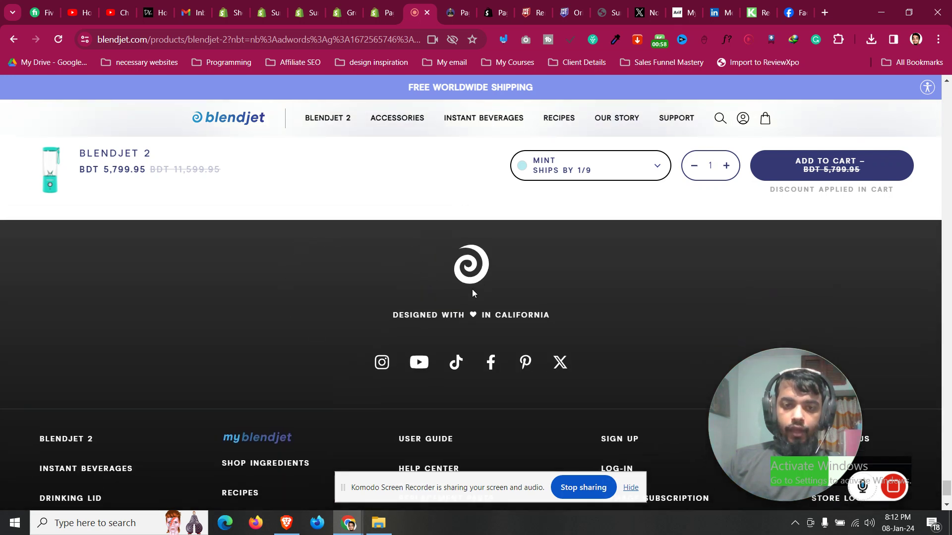
pyautogui.scroll(-1, 490, 319)
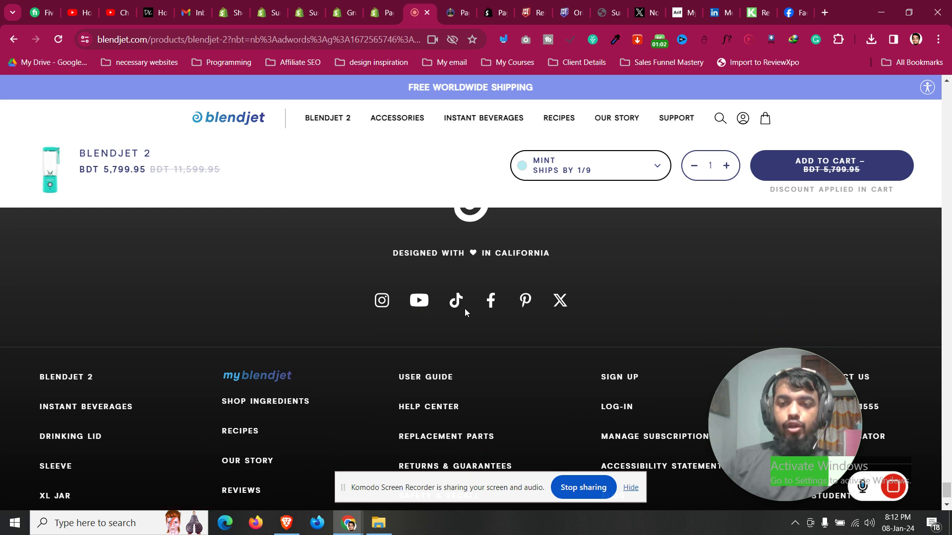
pyautogui.scroll(-1, 465, 309)
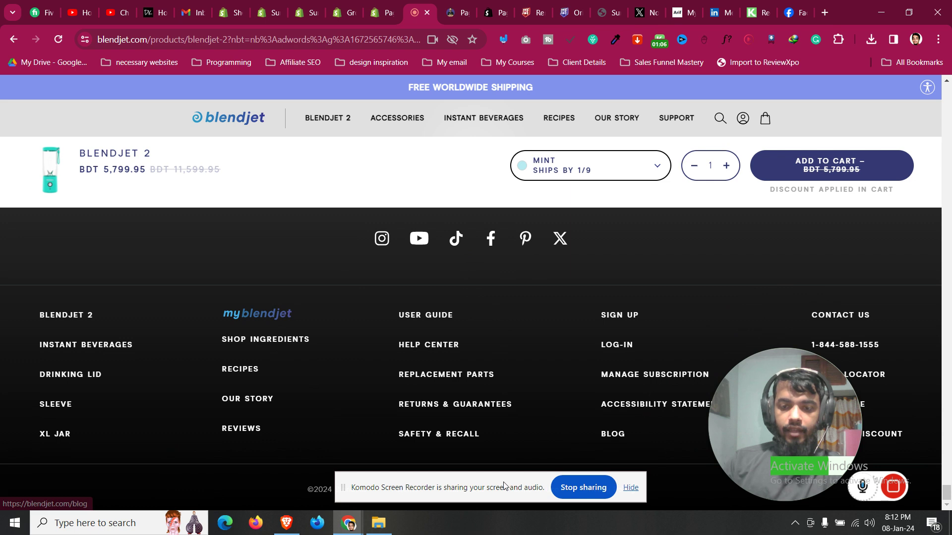
pyautogui.moveTo(529, 488); pyautogui.dragTo(433, 441)
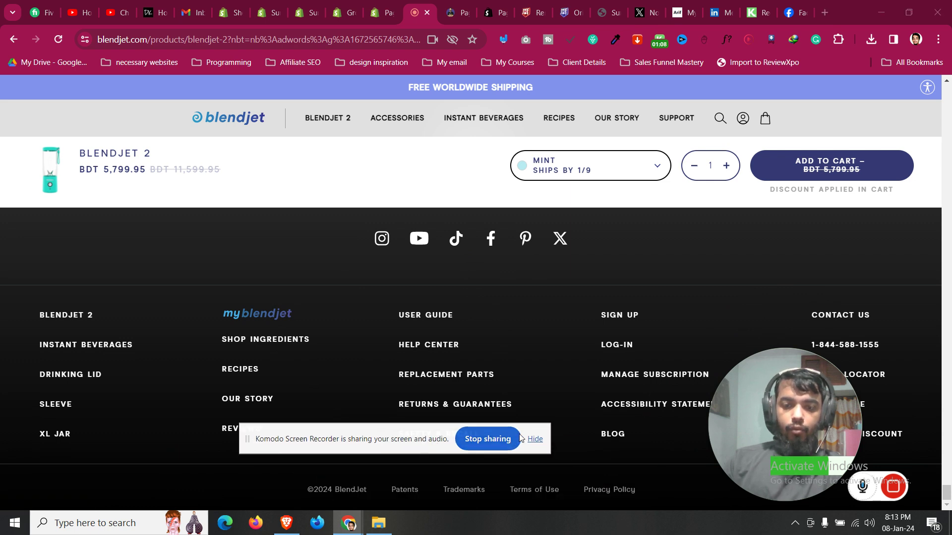
pyautogui.click(534, 440)
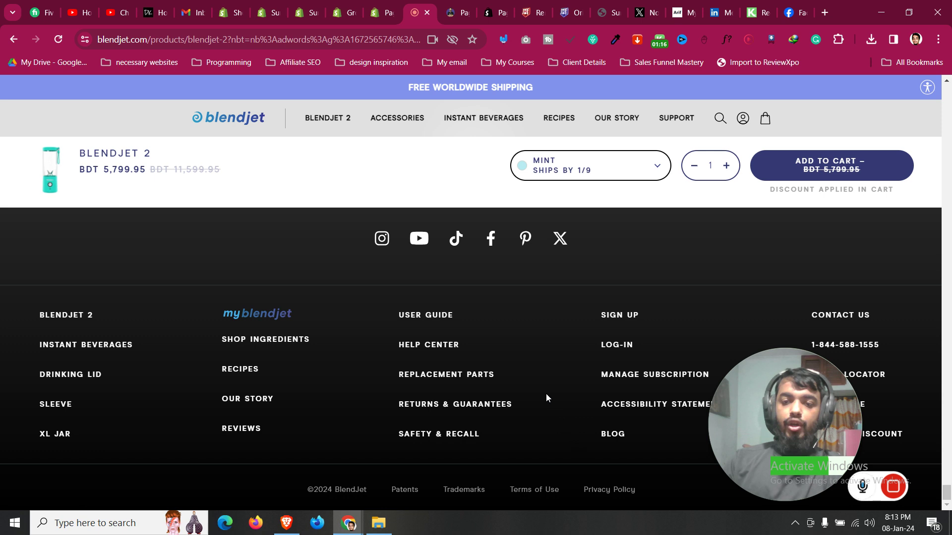
pyautogui.scroll(3, 546, 394)
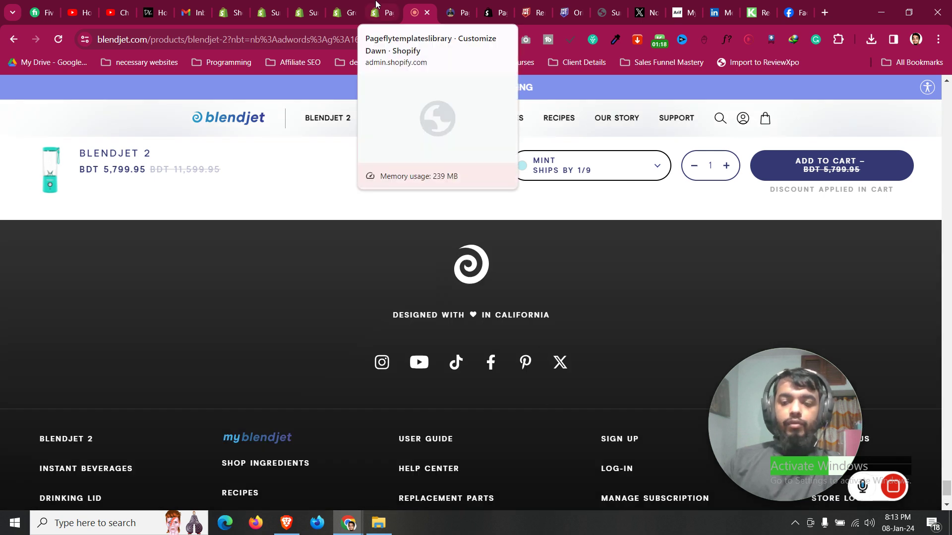
# Return to the Shopify theme editor and add a Brand information block and a Menu block to the footer
pyautogui.click(376, 5)
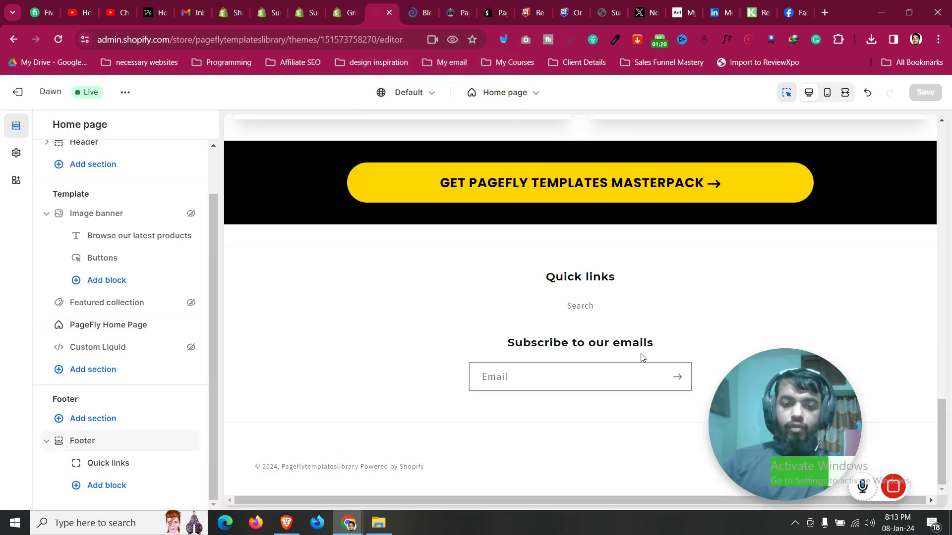
pyautogui.click(128, 485)
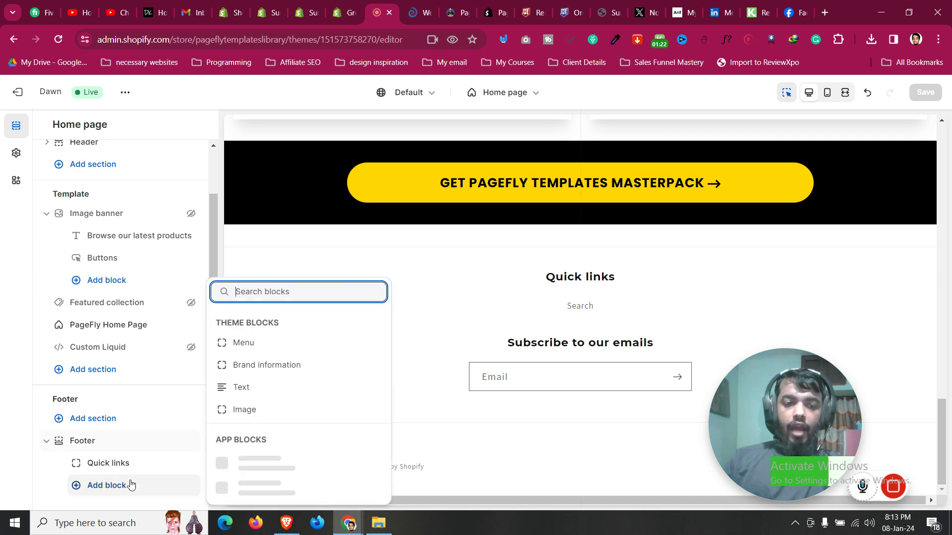
pyautogui.scroll(-1, 240, 344)
pyautogui.click(243, 346)
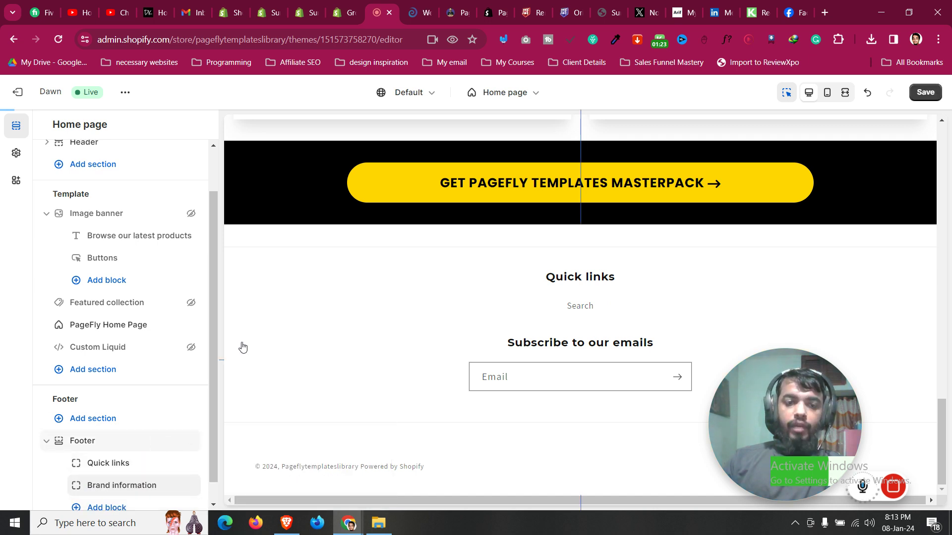
pyautogui.click(125, 509)
pyautogui.click(242, 326)
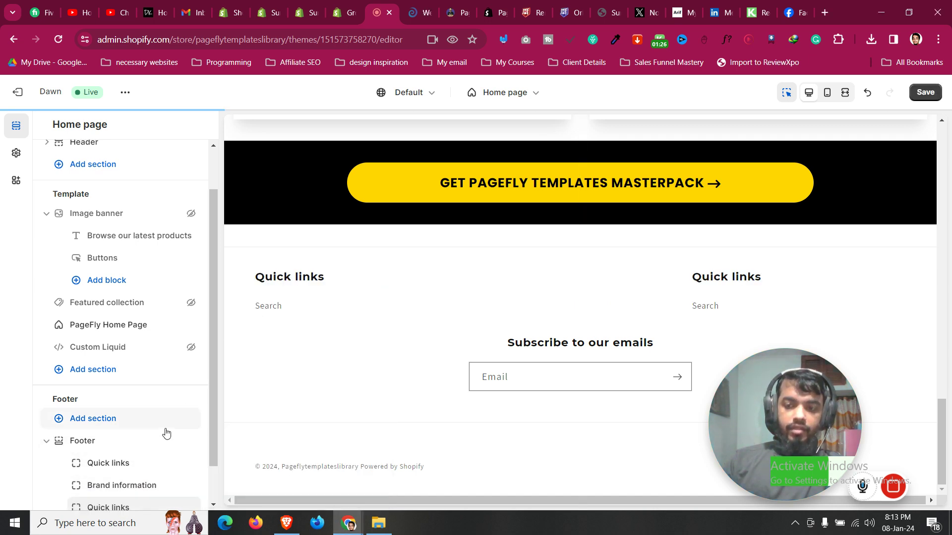
# Add two more Menu blocks to the end of the Footer section
pyautogui.scroll(-1, 165, 431)
pyautogui.click(126, 486)
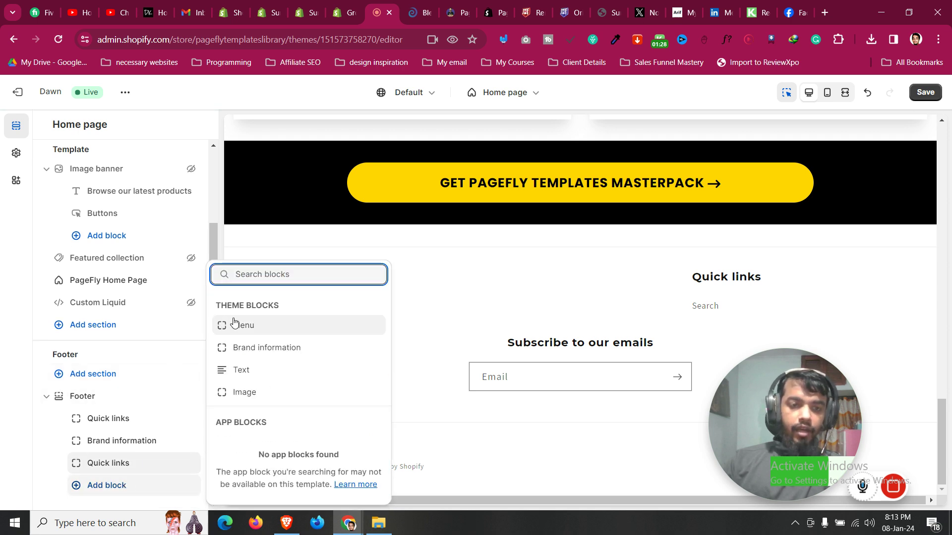
pyautogui.click(233, 324)
pyautogui.scroll(-1, 121, 421)
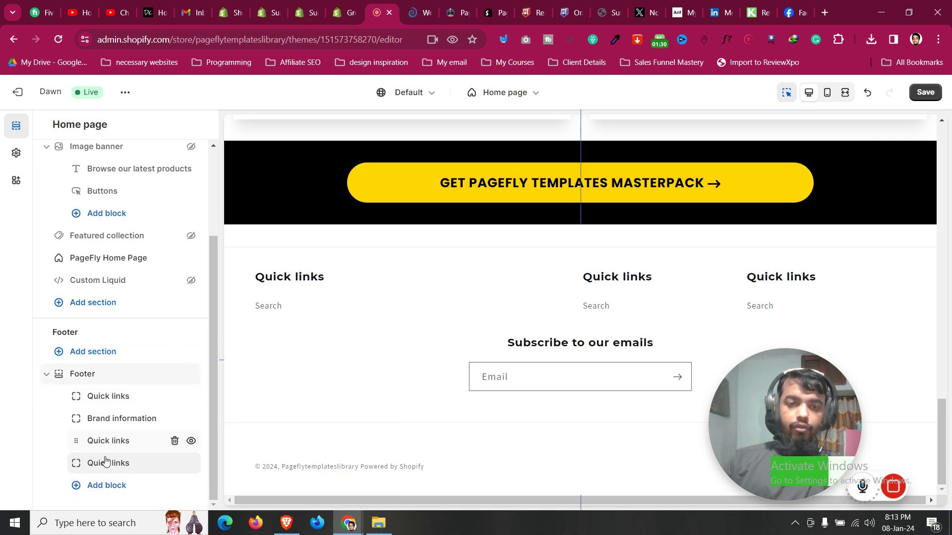
pyautogui.click(106, 485)
pyautogui.click(239, 326)
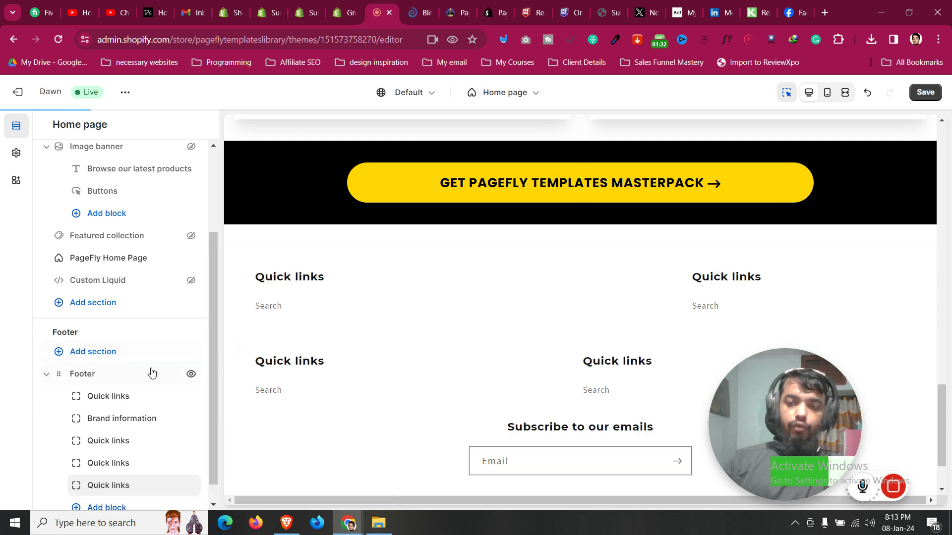
pyautogui.scroll(-1, 164, 404)
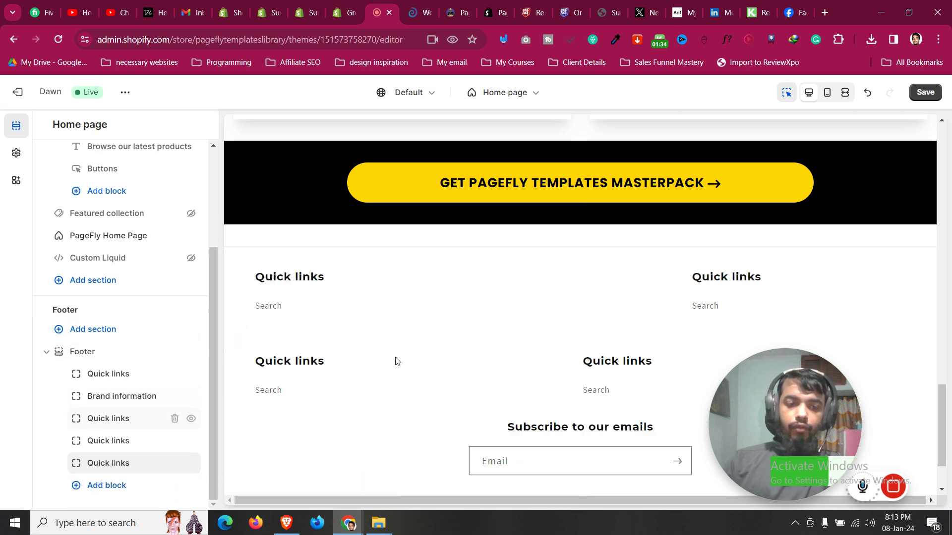
# Check the layout of the footer's menu columns and email signup in the page preview
pyautogui.click(136, 419)
pyautogui.click(46, 126)
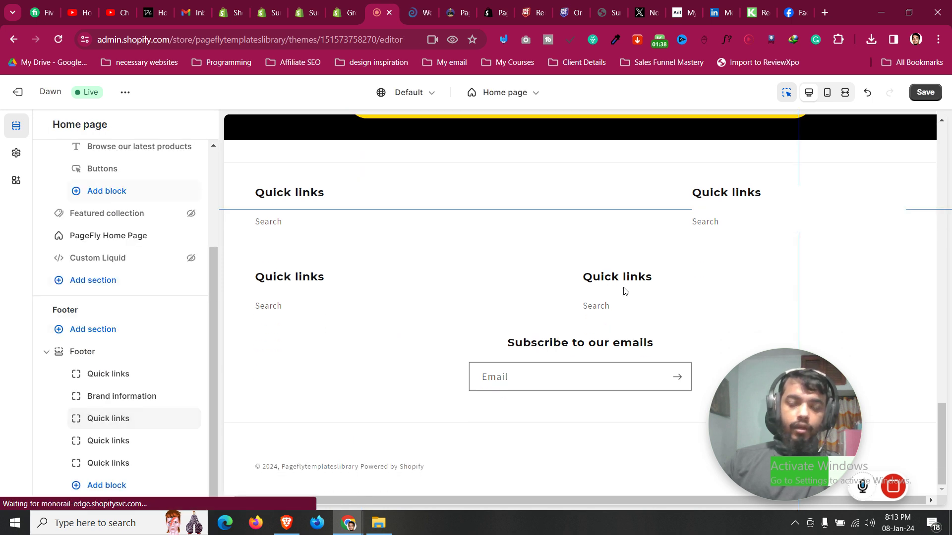
pyautogui.scroll(1, 620, 303)
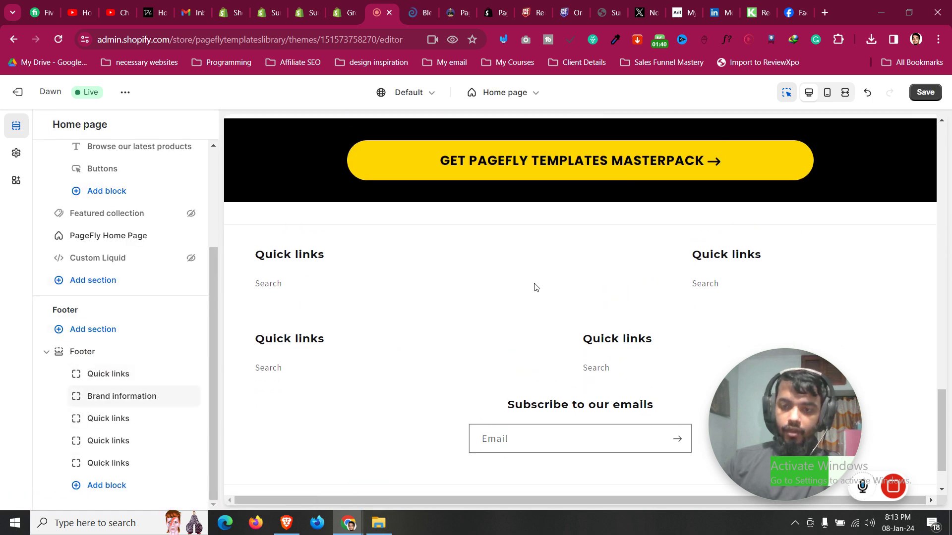
pyautogui.scroll(1, 389, 360)
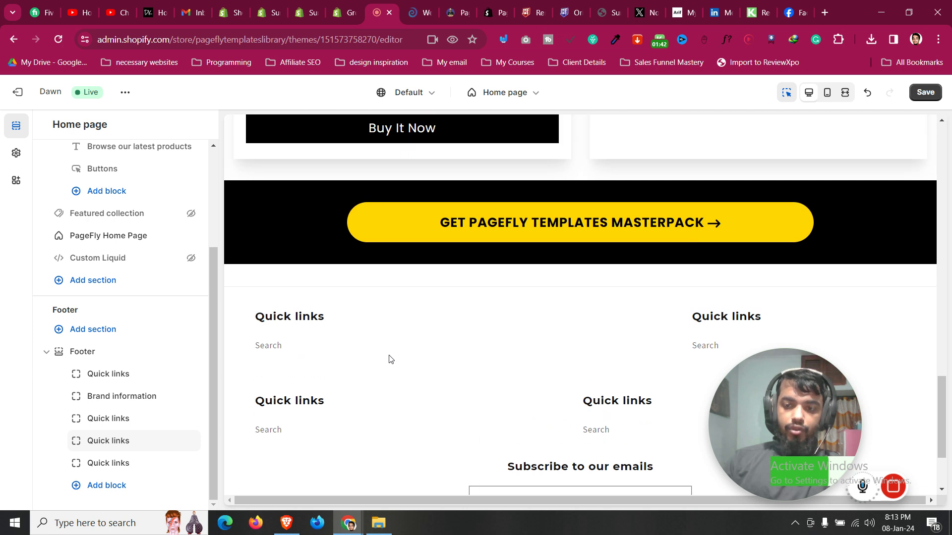
pyautogui.scroll(-2, 399, 339)
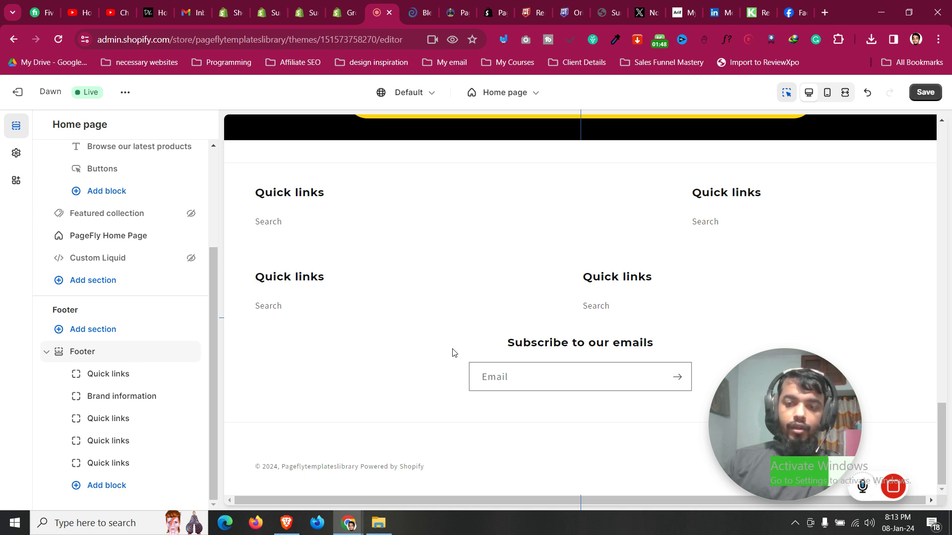
# Compare with the BlendJet footer, examining its link columns and the copyright line with policy links
pyautogui.moveTo(429, 6)
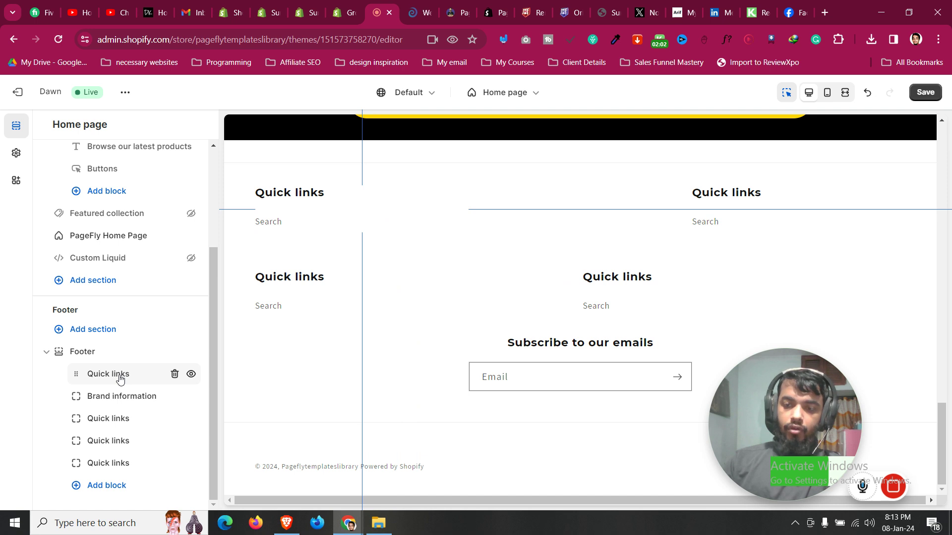
pyautogui.click(423, 9)
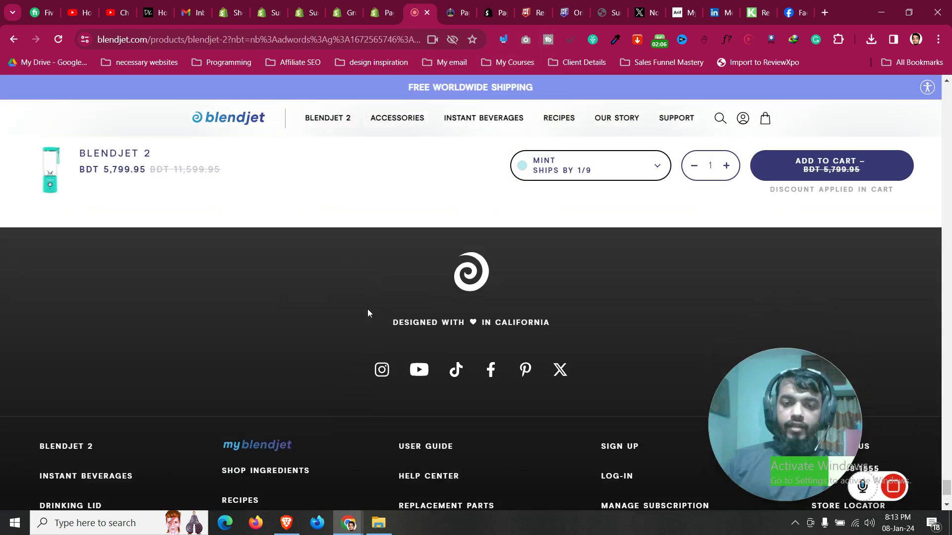
pyautogui.scroll(-3, 368, 310)
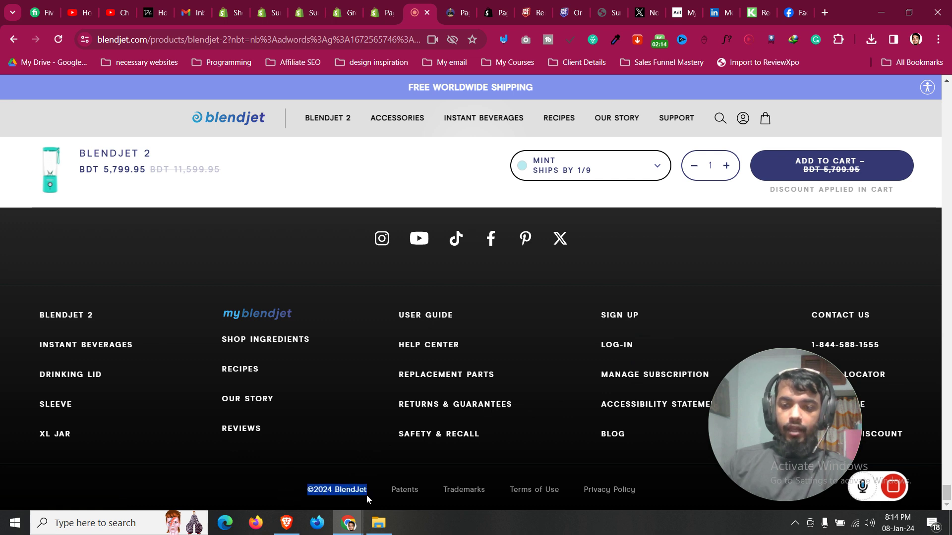
pyautogui.click(379, 478)
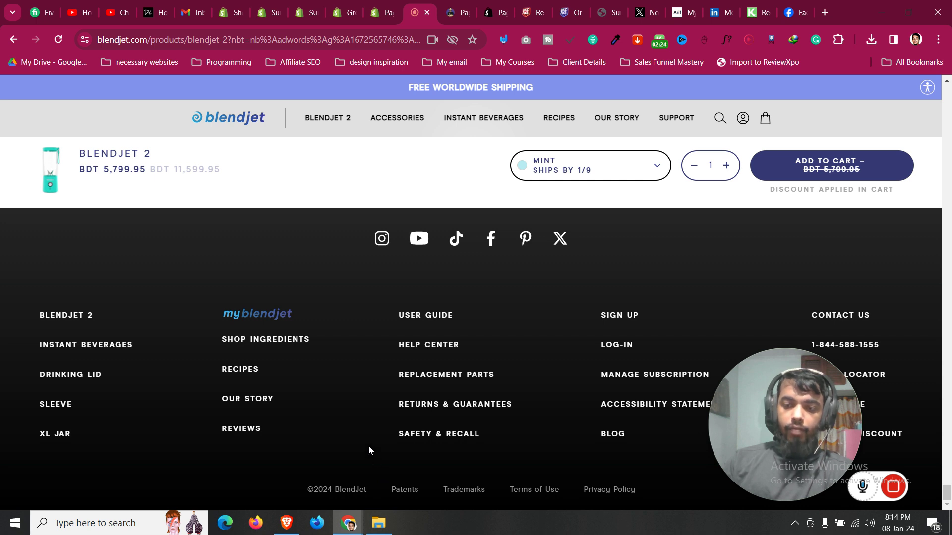
# View the PageFly Landing Page Builder listing in the Shopify App Store
pyautogui.click(501, 6)
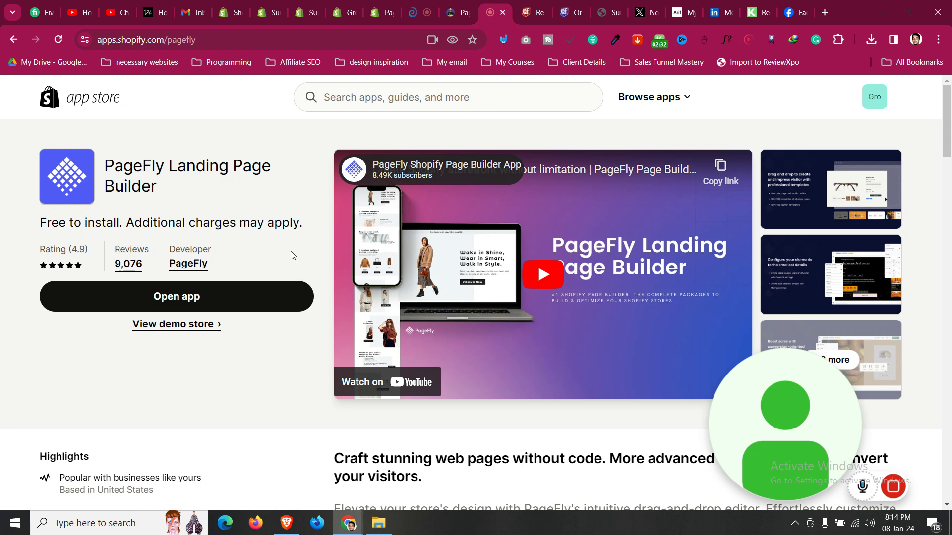
pyautogui.scroll(-2, 300, 253)
pyautogui.scroll(2, 300, 253)
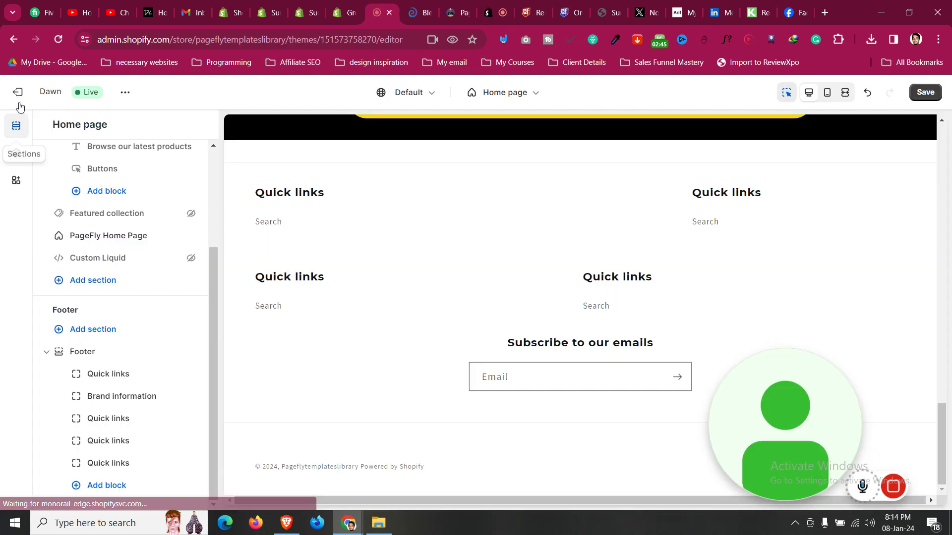
# Leave the theme editor without saving the footer changes and go to the Shopify admin home page
pyautogui.click(18, 93)
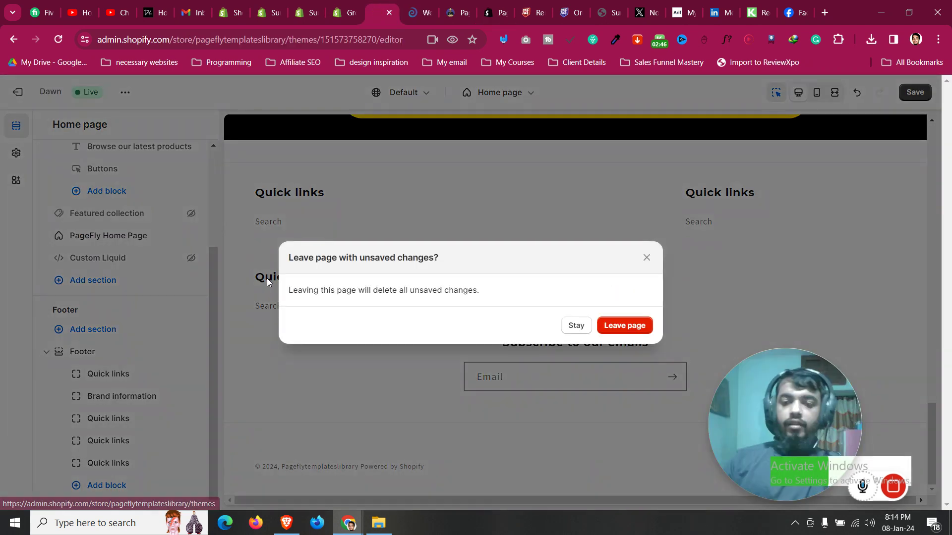
pyautogui.click(638, 325)
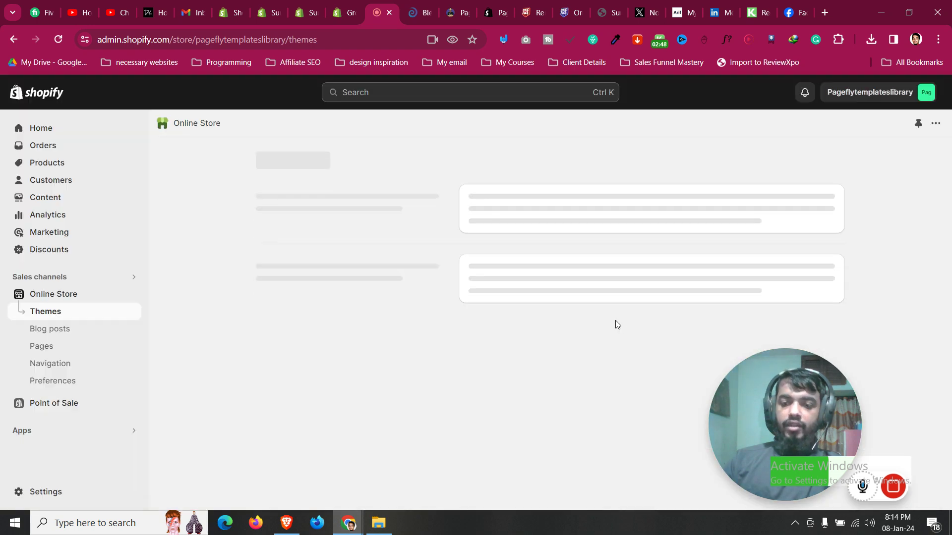
pyautogui.click(84, 133)
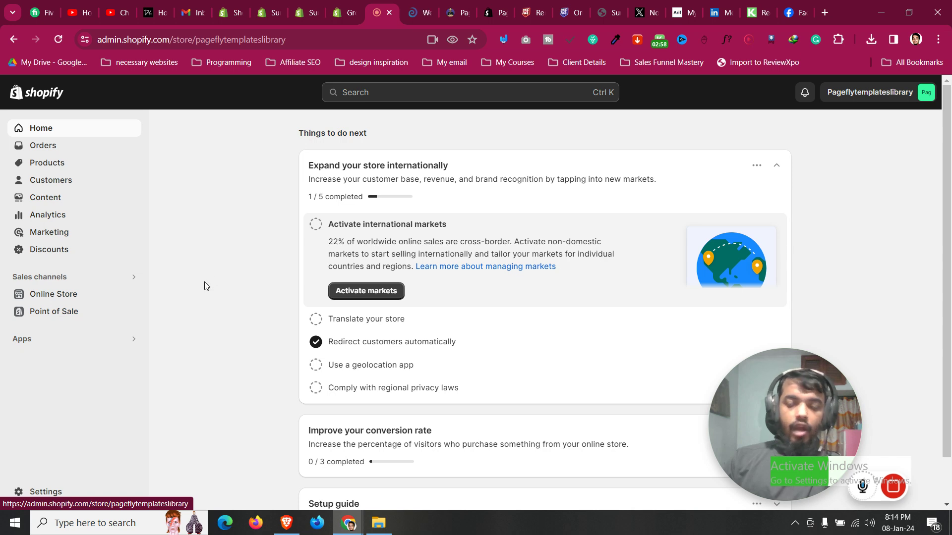
# Open the installed PageFly Page Builder app, and also open it in a new browser tab and switch there
pyautogui.click(113, 341)
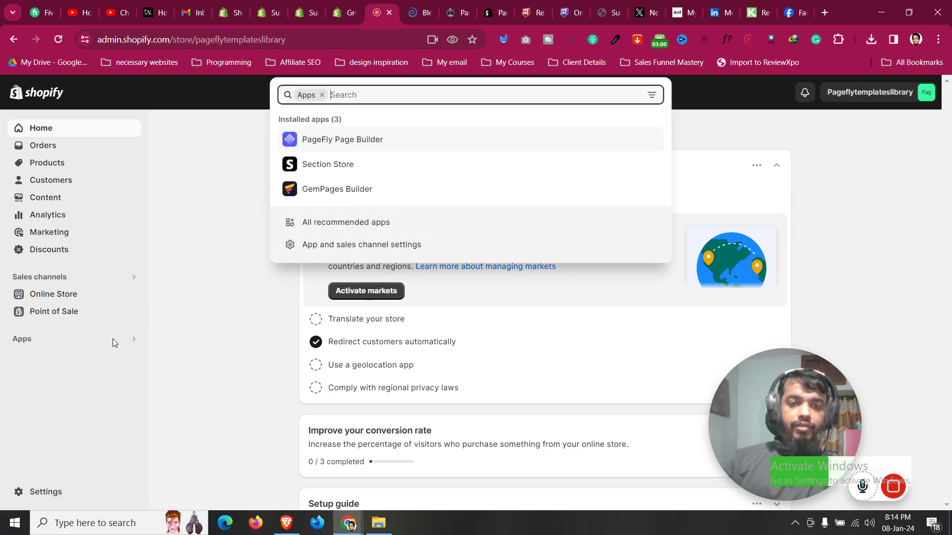
pyautogui.click(349, 144)
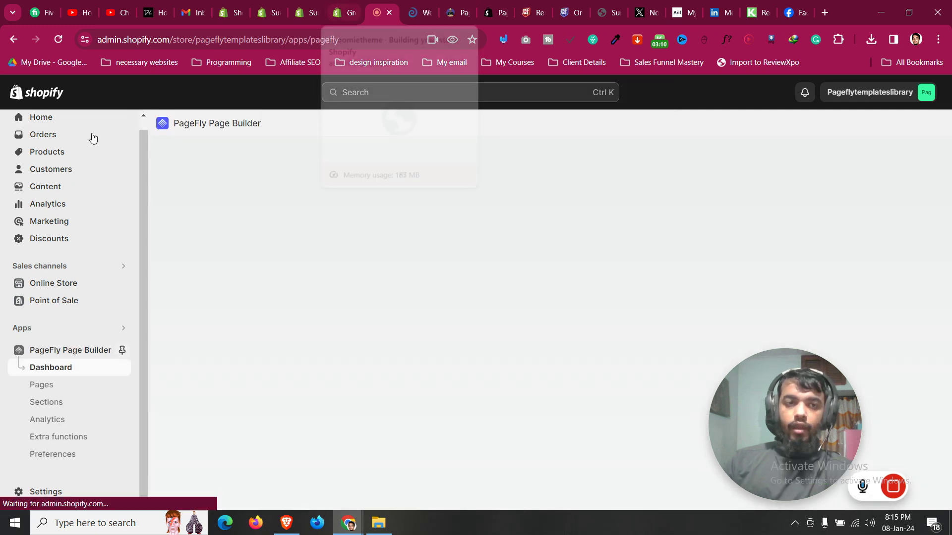
pyautogui.rightClick(70, 142)
pyautogui.click(119, 149)
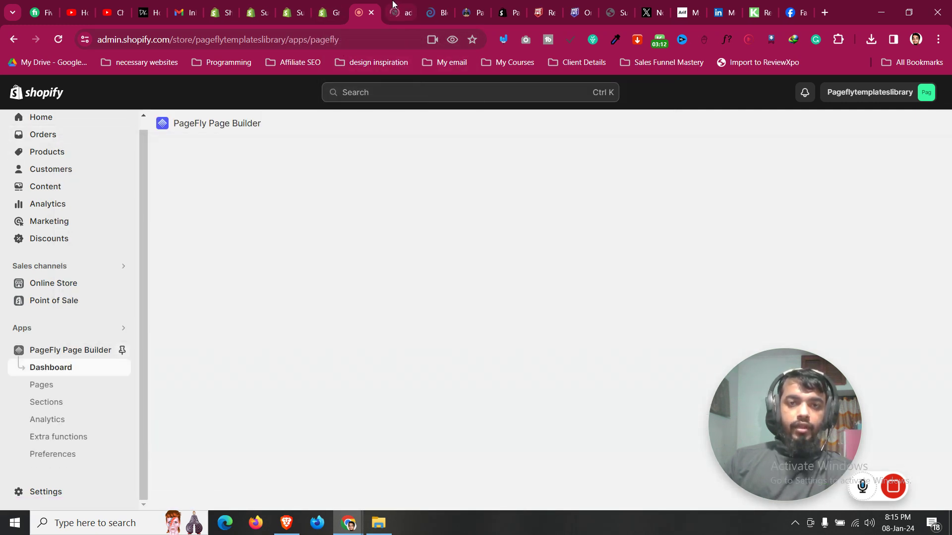
pyautogui.click(399, 7)
pyautogui.click(398, 6)
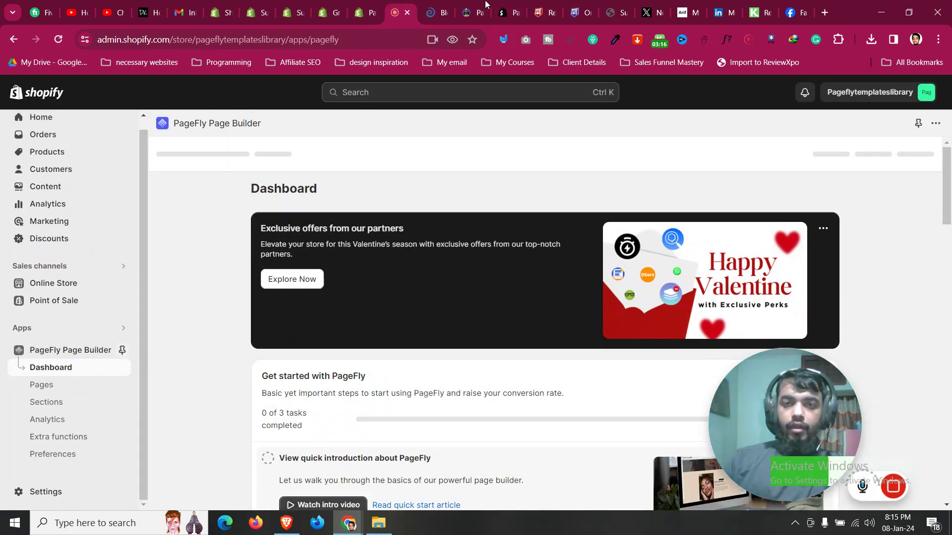
# Create a blank section in PageFly's Sections area and hide the section outline
pyautogui.click(445, 4)
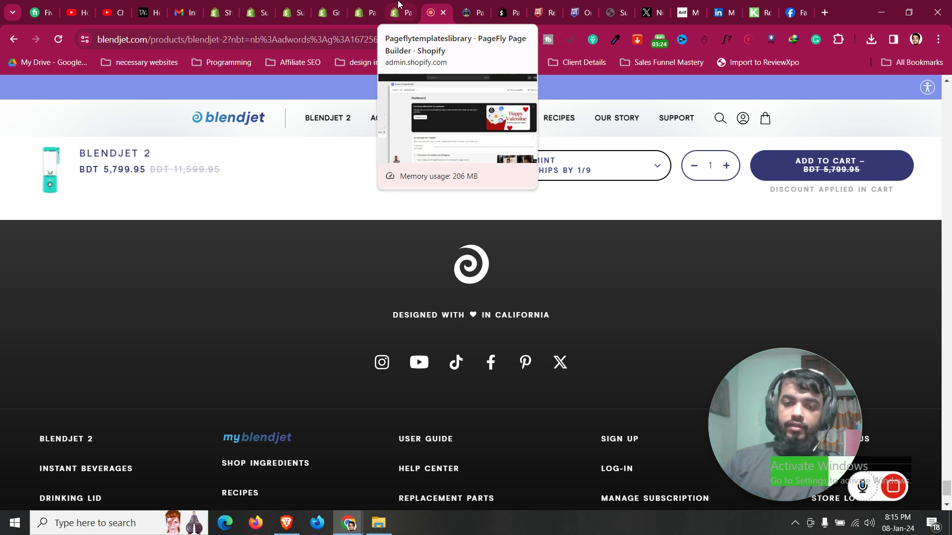
pyautogui.click(398, 5)
pyautogui.click(76, 406)
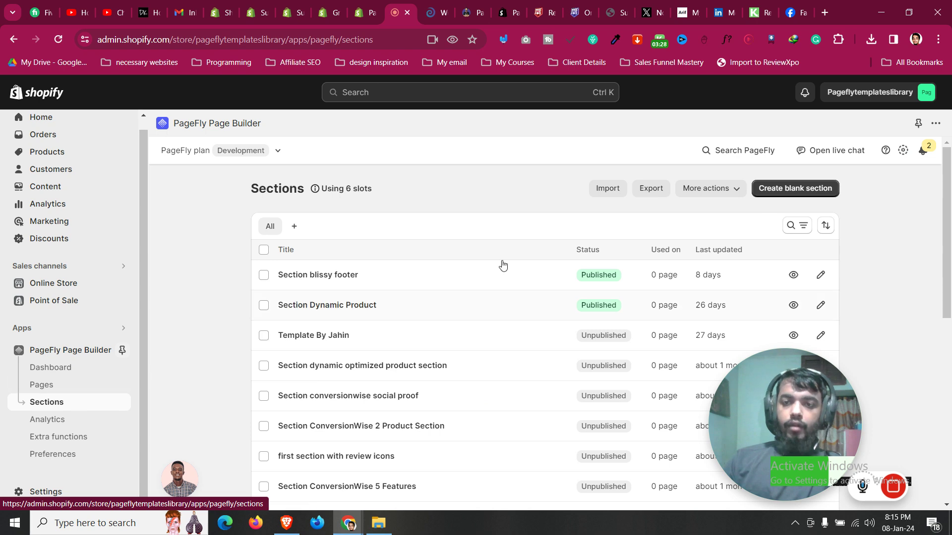
pyautogui.click(782, 194)
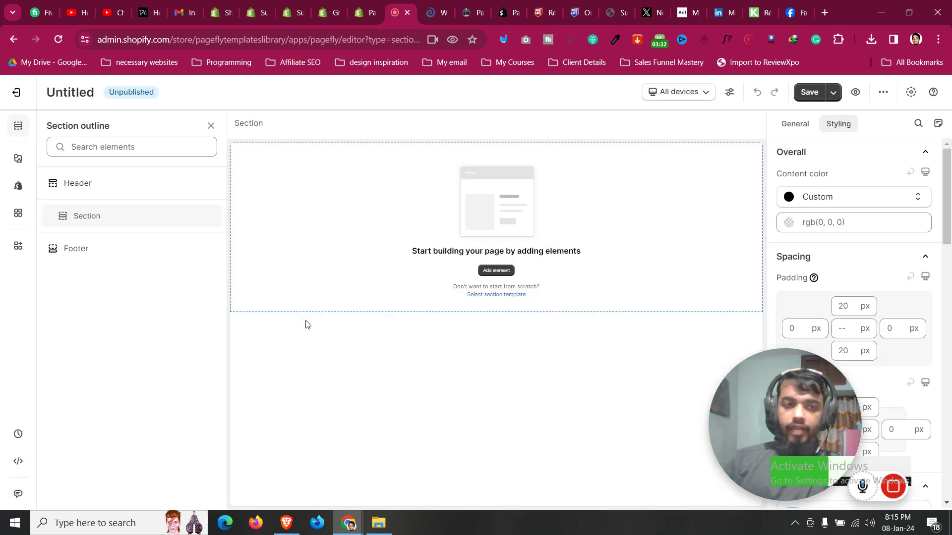
pyautogui.click(22, 132)
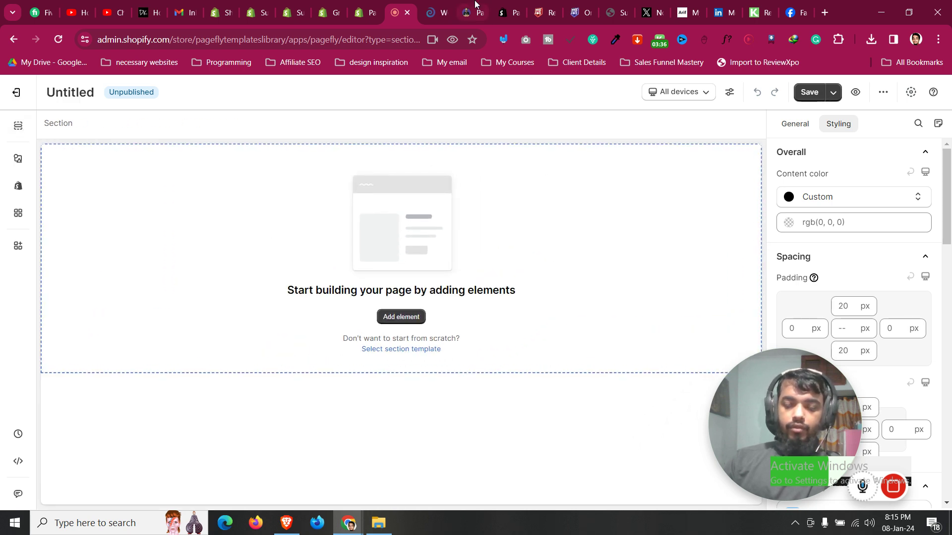
# Check the BlendJet footer's top area, and add a single-column 1/1 layout to the blank section
pyautogui.click(449, 13)
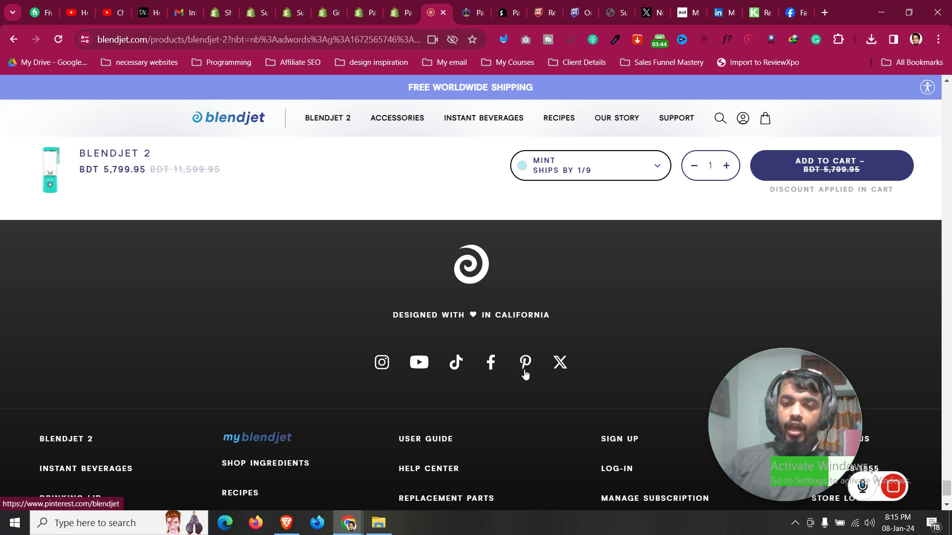
pyautogui.click(402, 6)
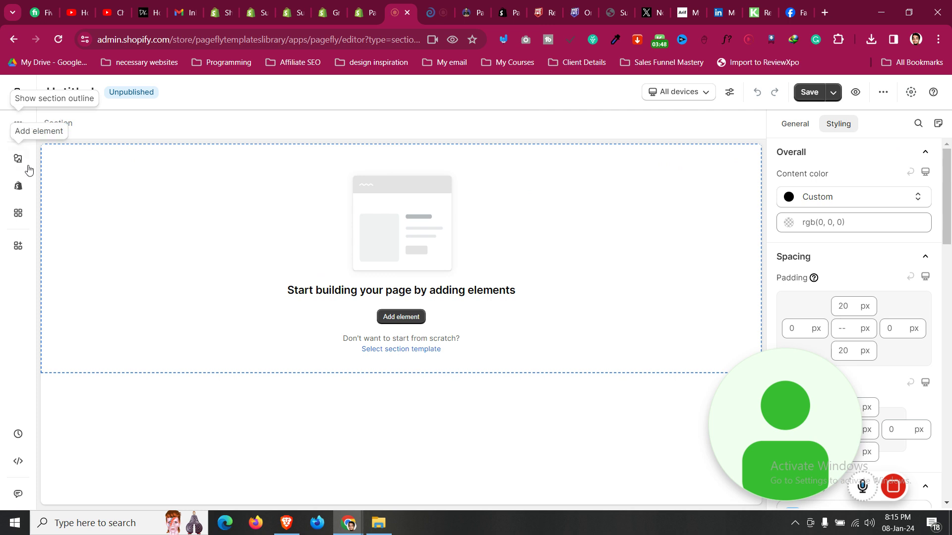
pyautogui.click(414, 323)
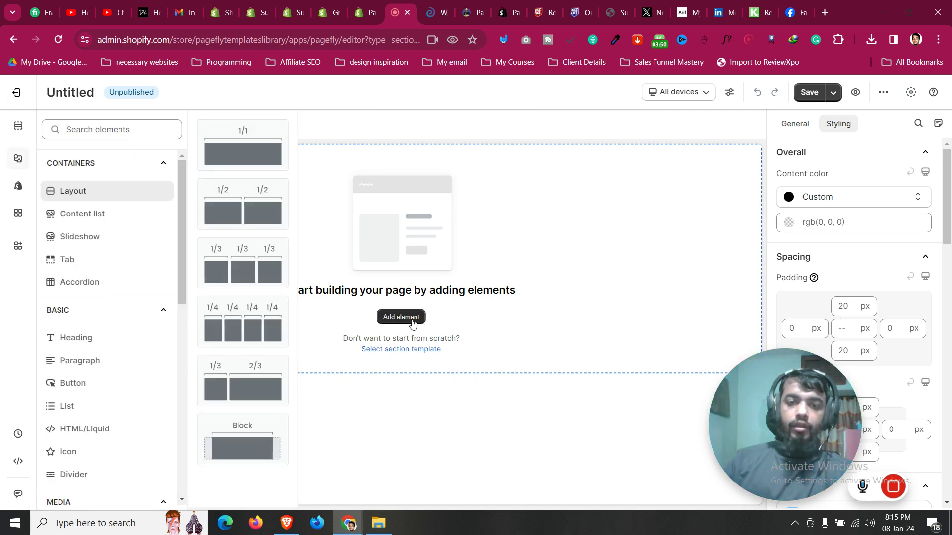
pyautogui.moveTo(218, 166); pyautogui.dragTo(436, 228)
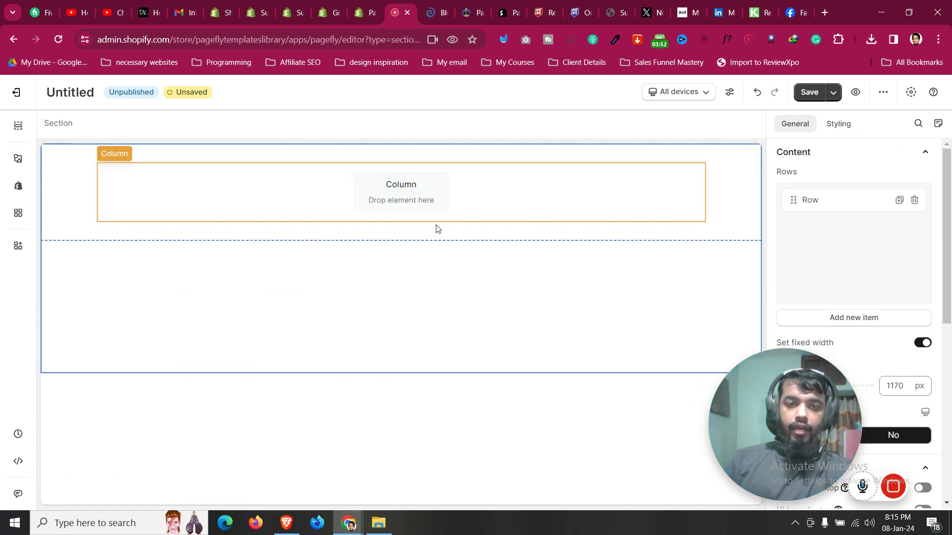
# Set the section's background color to black
pyautogui.click(77, 199)
pyautogui.scroll(-6, 884, 365)
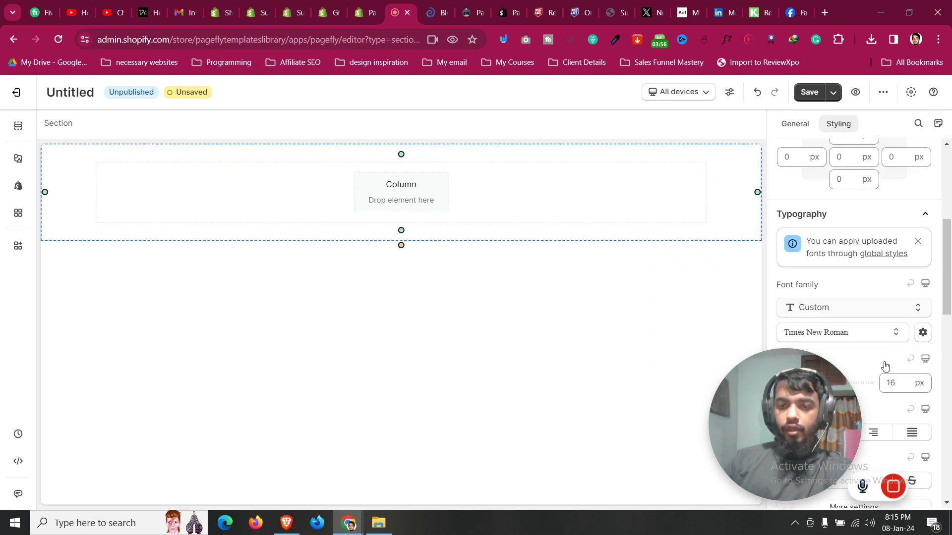
pyautogui.click(870, 372)
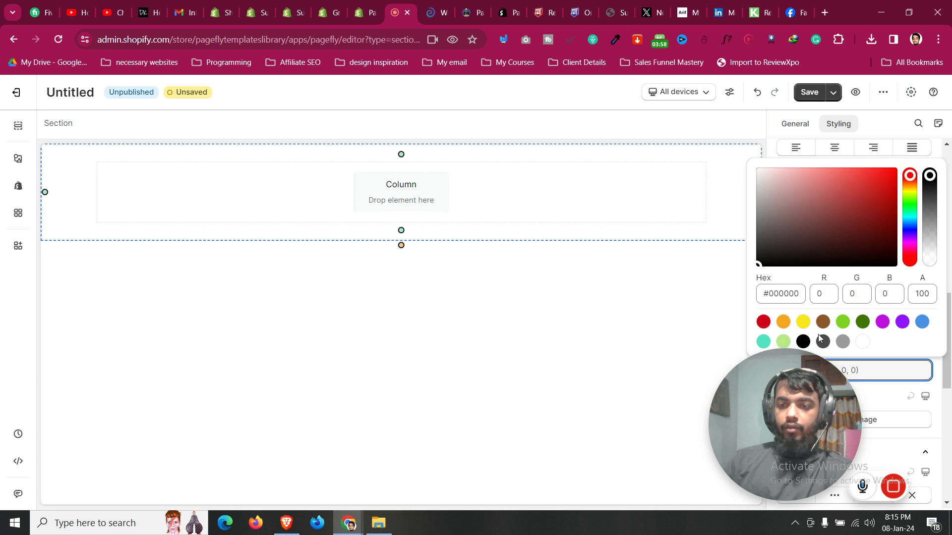
pyautogui.click(803, 341)
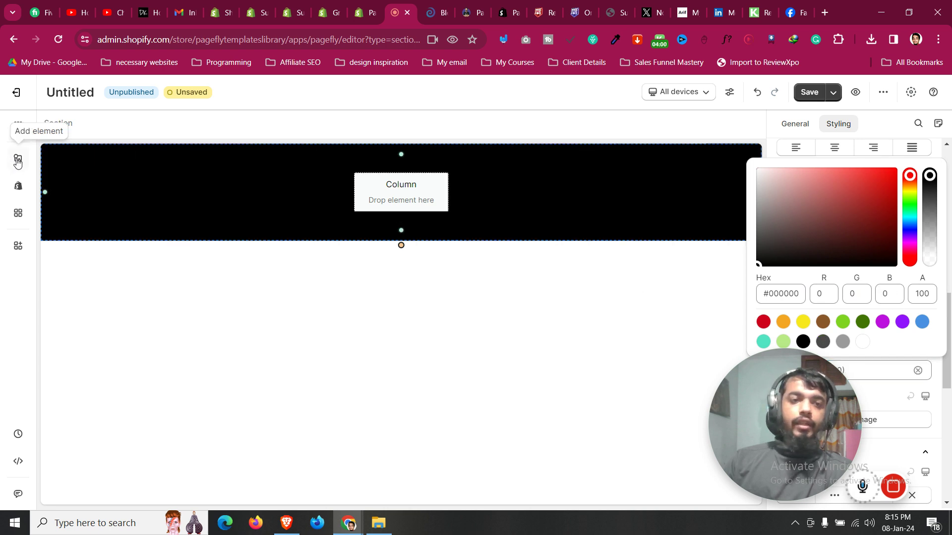
# Add an image element inside the empty column of the black section
pyautogui.click(18, 160)
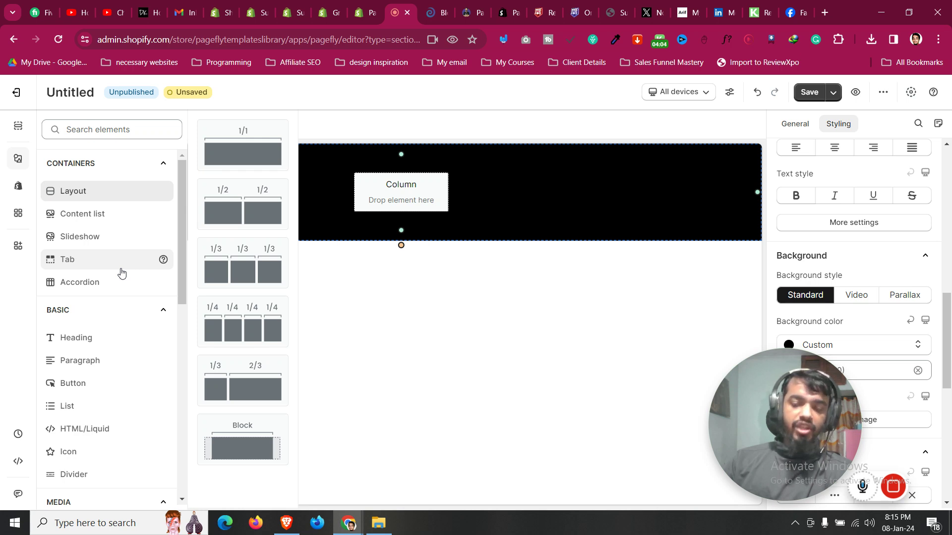
pyautogui.scroll(-1, 121, 273)
pyautogui.scroll(-2, 121, 273)
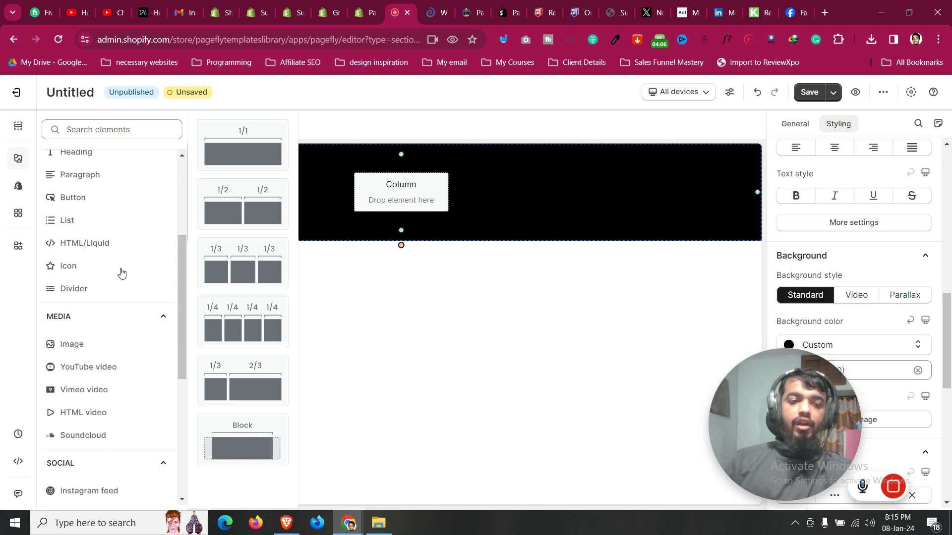
pyautogui.click(95, 343)
pyautogui.moveTo(246, 148); pyautogui.dragTo(399, 182)
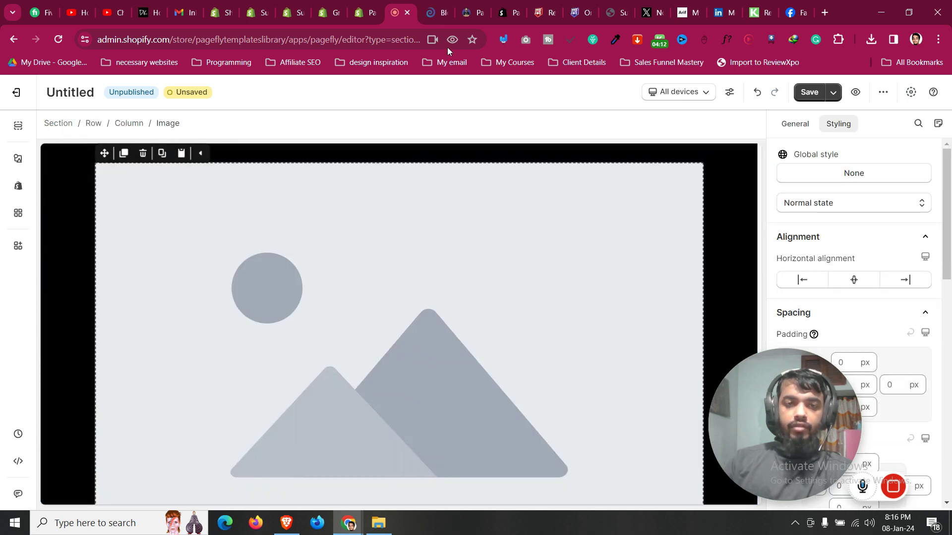
# Check whether the swirl logo in the BlendJet footer can be saved as an image, and return to the section editor
pyautogui.click(439, 12)
pyautogui.rightClick(475, 259)
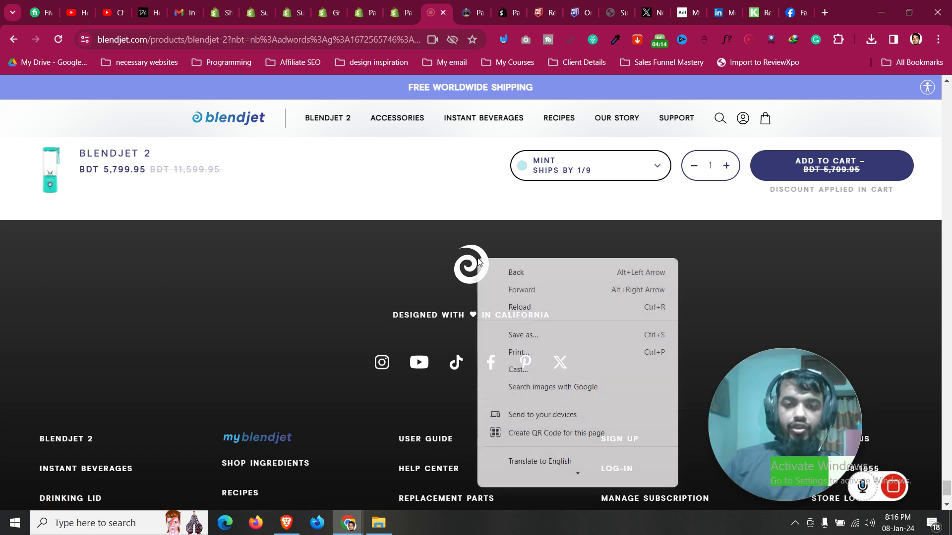
pyautogui.press('Escape')
pyautogui.click(401, 12)
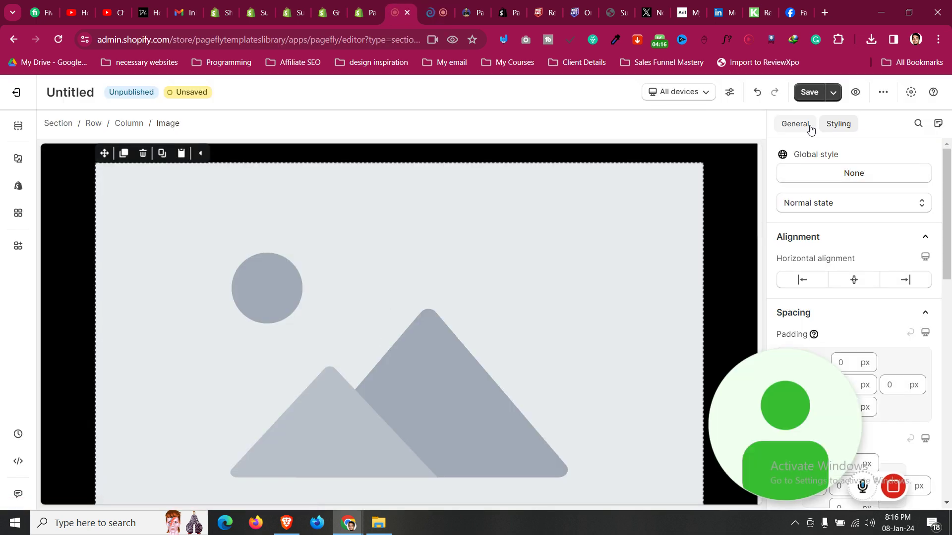
# Use the allure logo from the media files as the image element's source
pyautogui.click(793, 124)
pyautogui.click(837, 195)
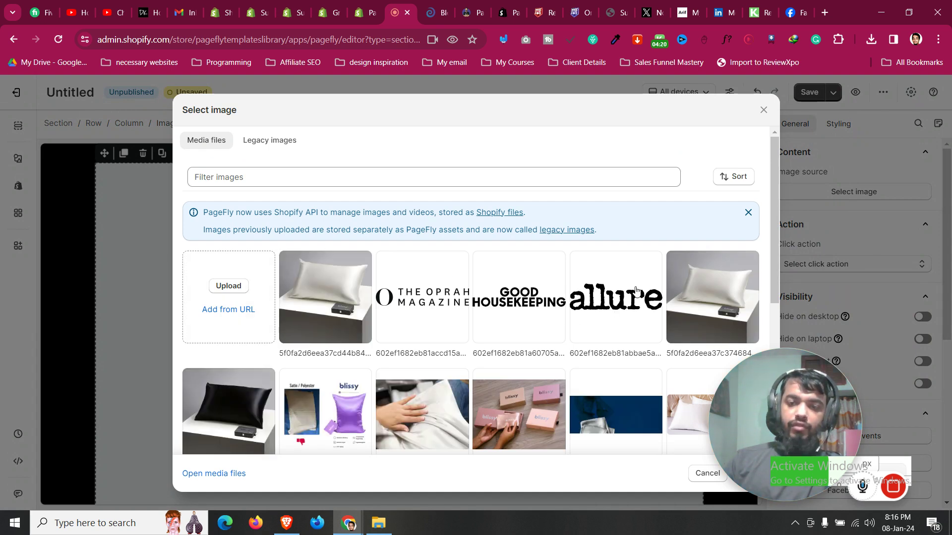
pyautogui.click(595, 295)
pyautogui.moveTo(754, 419); pyautogui.dragTo(808, 409)
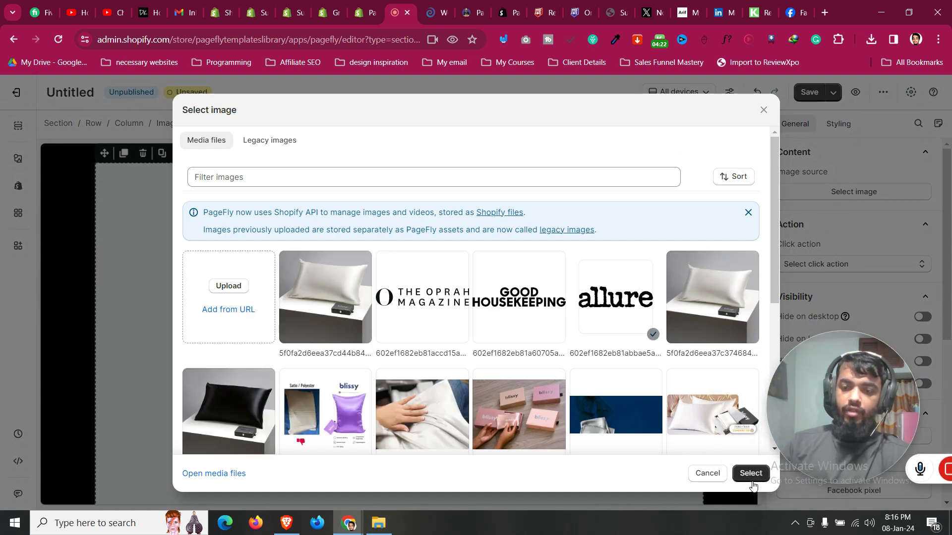
pyautogui.click(749, 473)
pyautogui.moveTo(848, 369); pyautogui.dragTo(589, 396)
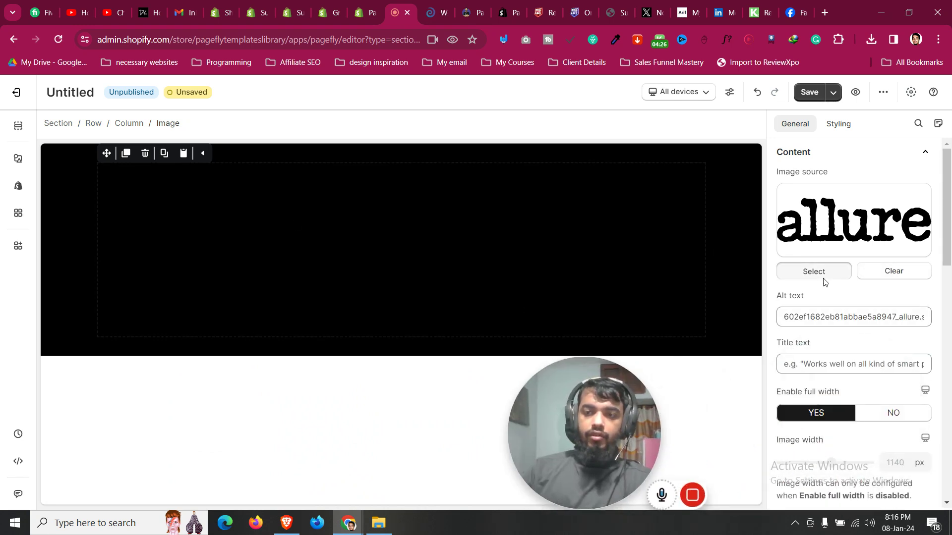
# Replace the image source with the white pillow photo next to the allure logo in the media files
pyautogui.click(795, 274)
pyautogui.scroll(-3, 474, 322)
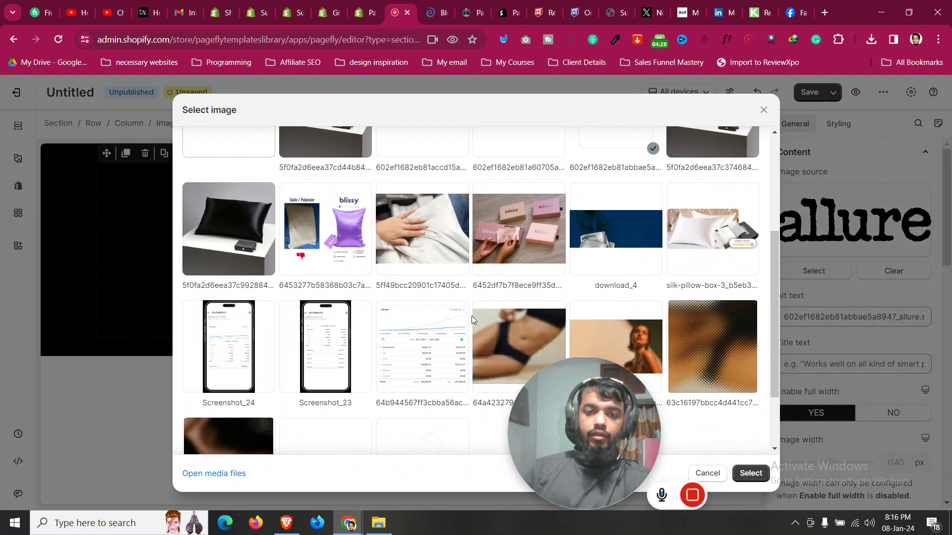
pyautogui.scroll(-5, 474, 319)
pyautogui.scroll(5, 473, 319)
pyautogui.scroll(3, 473, 319)
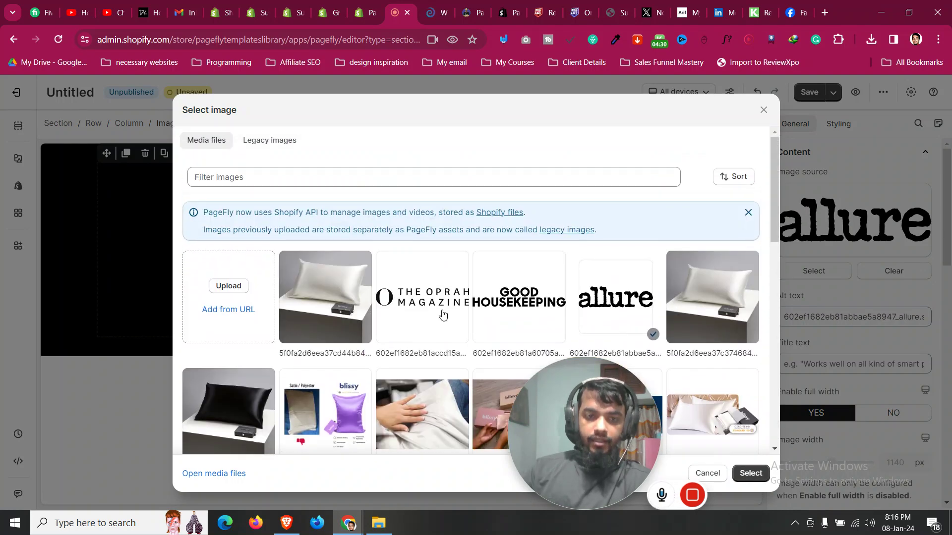
pyautogui.click(700, 287)
pyautogui.click(751, 473)
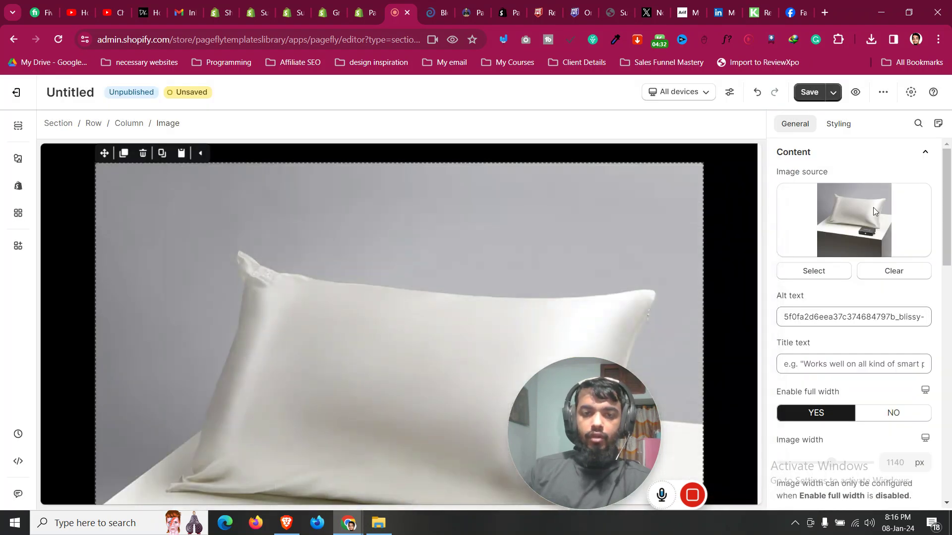
# Disable full width for the pillow image and set its width to 125 px
pyautogui.click(891, 413)
pyautogui.scroll(-1, 888, 412)
pyautogui.moveTo(831, 399); pyautogui.dragTo(787, 401)
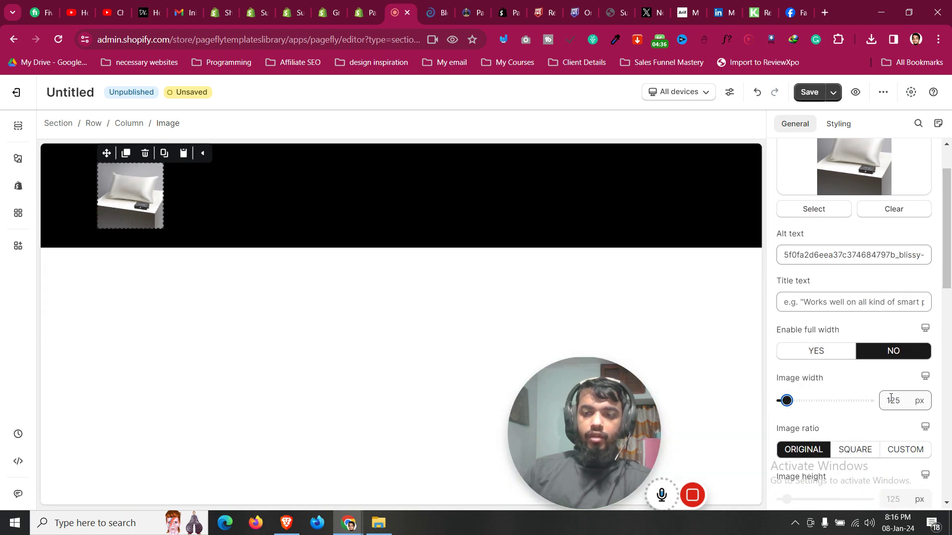
# Center the pillow image horizontally in its column and compare its placement with the BlendJet footer
pyautogui.click(843, 123)
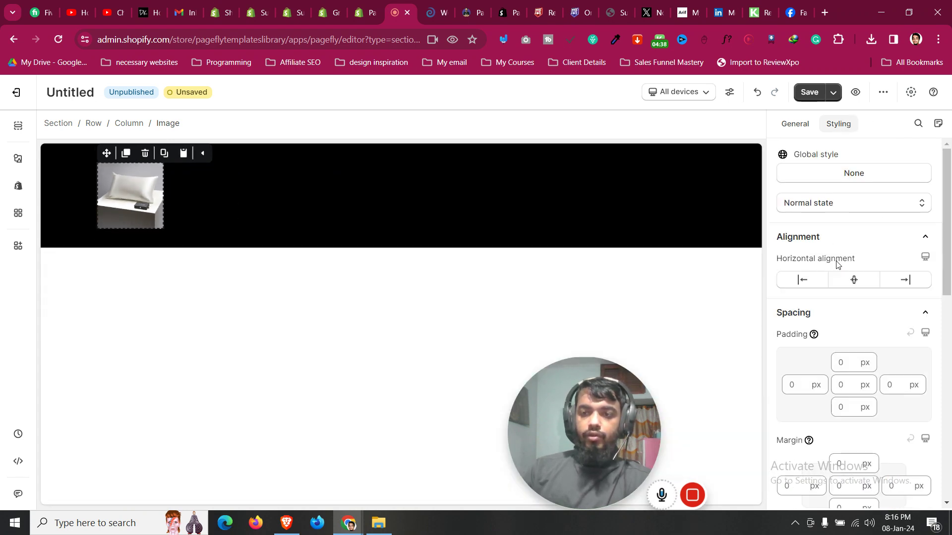
pyautogui.click(852, 281)
pyautogui.click(445, 4)
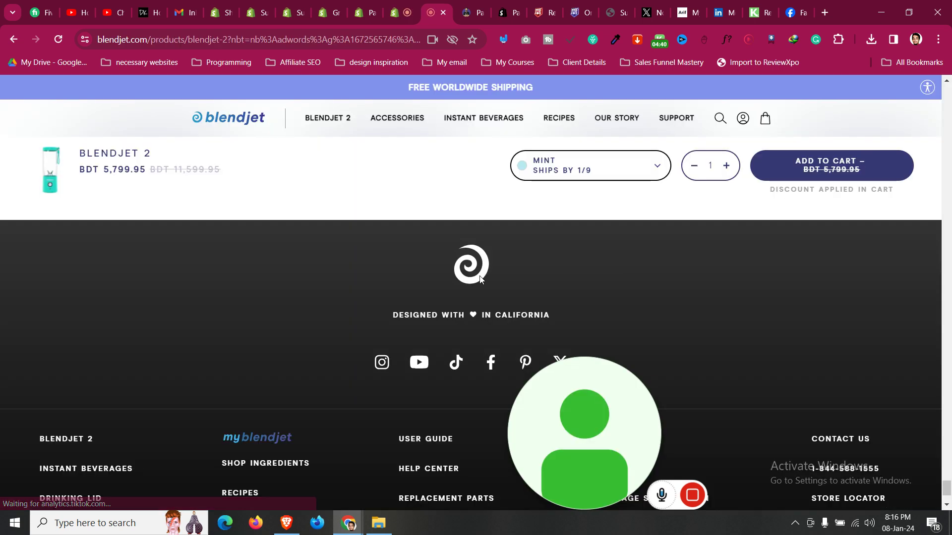
pyautogui.click(396, 12)
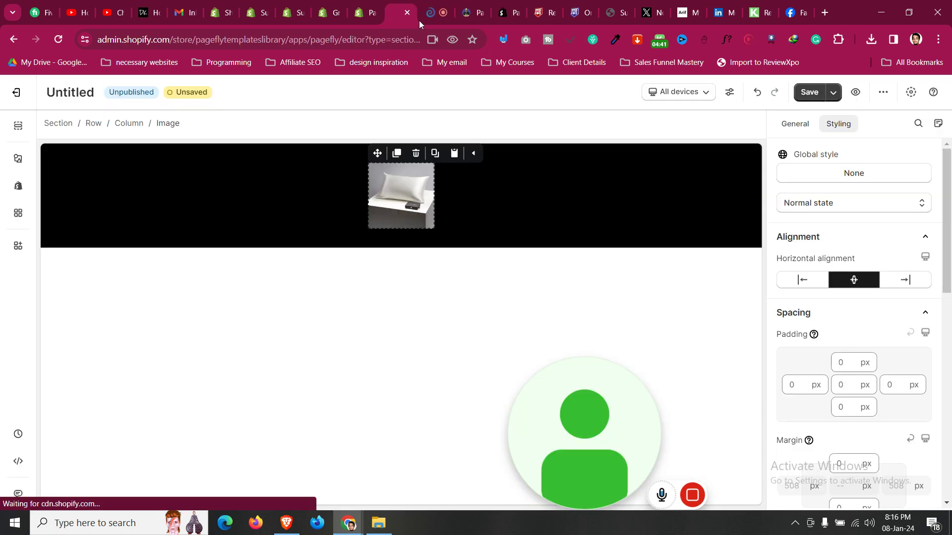
# Add a paragraph element directly below the pillow image
pyautogui.click(17, 159)
pyautogui.scroll(-2, 101, 401)
pyautogui.scroll(3, 102, 400)
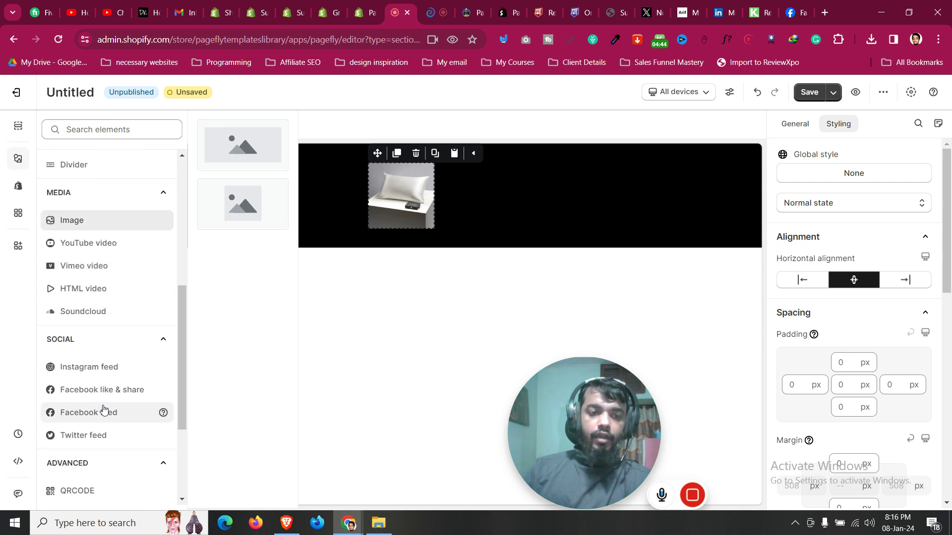
pyautogui.moveTo(212, 180); pyautogui.dragTo(419, 220)
# Set the paragraph's content color to white, rgb(255, 255, 255)
pyautogui.click(838, 125)
pyautogui.click(857, 266)
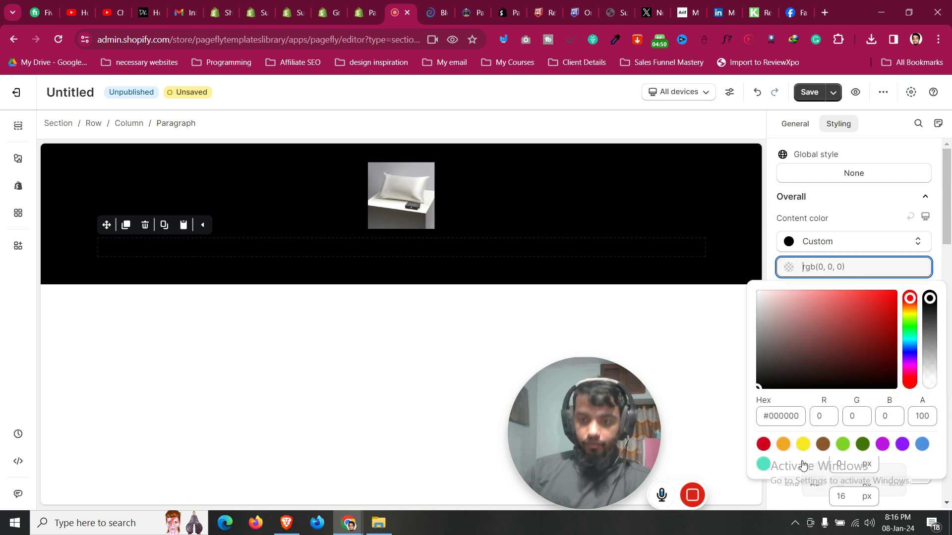
pyautogui.moveTo(880, 360); pyautogui.dragTo(750, 286)
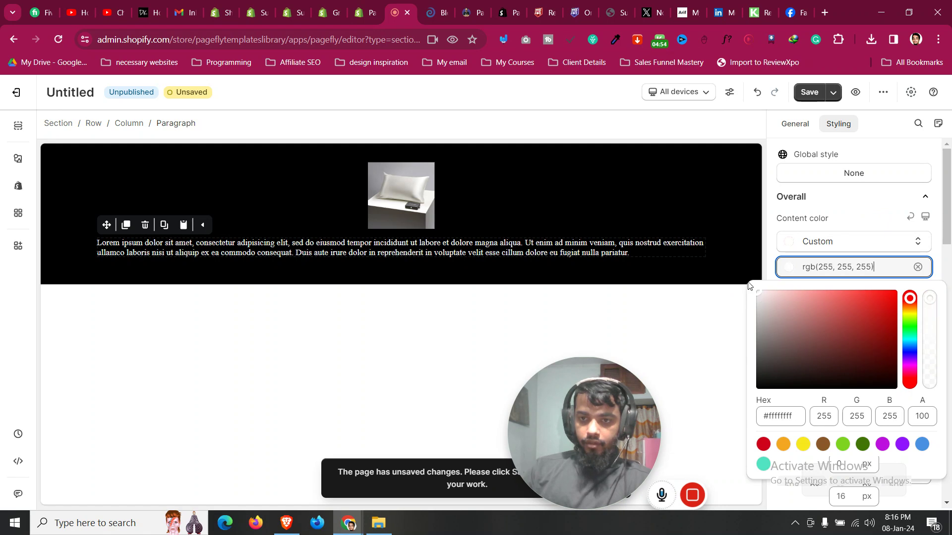
pyautogui.click(856, 212)
# Add the Google font Abril Fatface to the selected fonts in the Font manager
pyautogui.scroll(-5, 853, 213)
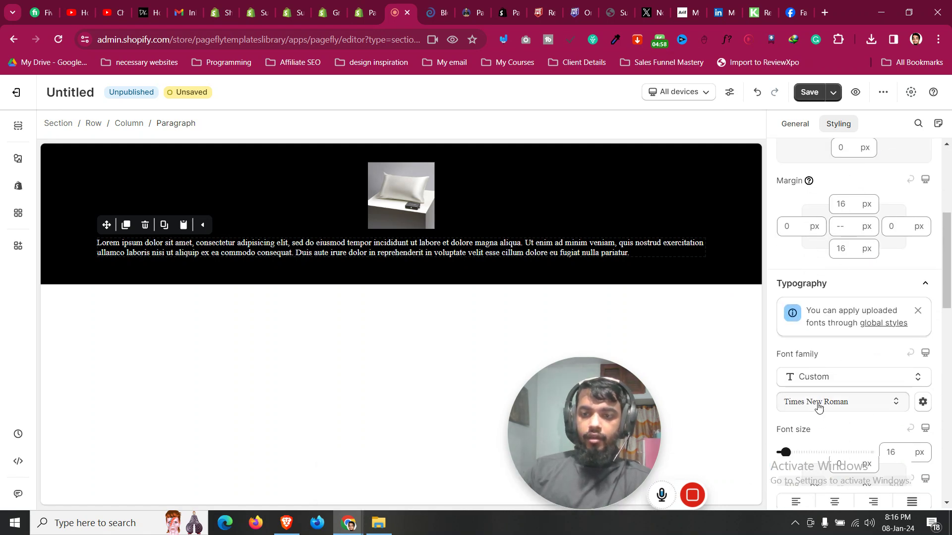
pyautogui.click(818, 405)
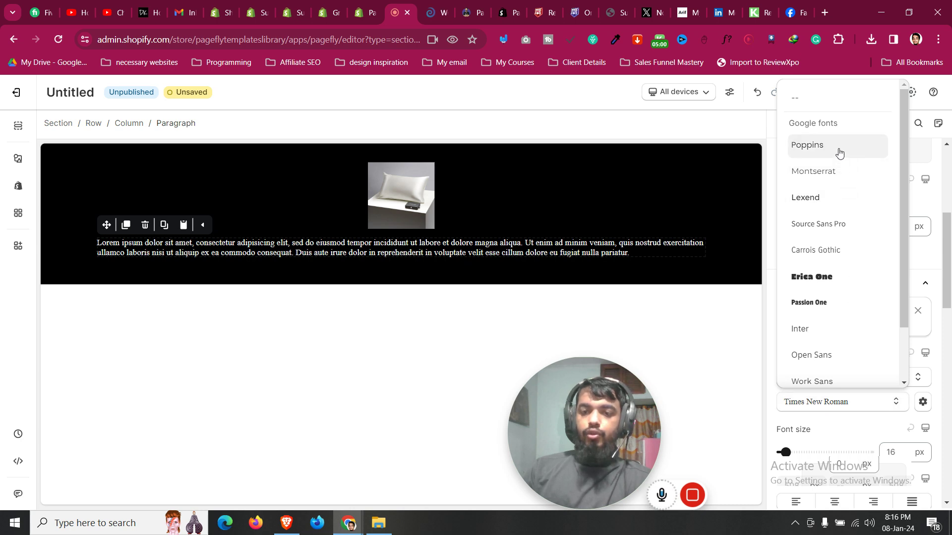
pyautogui.click(923, 404)
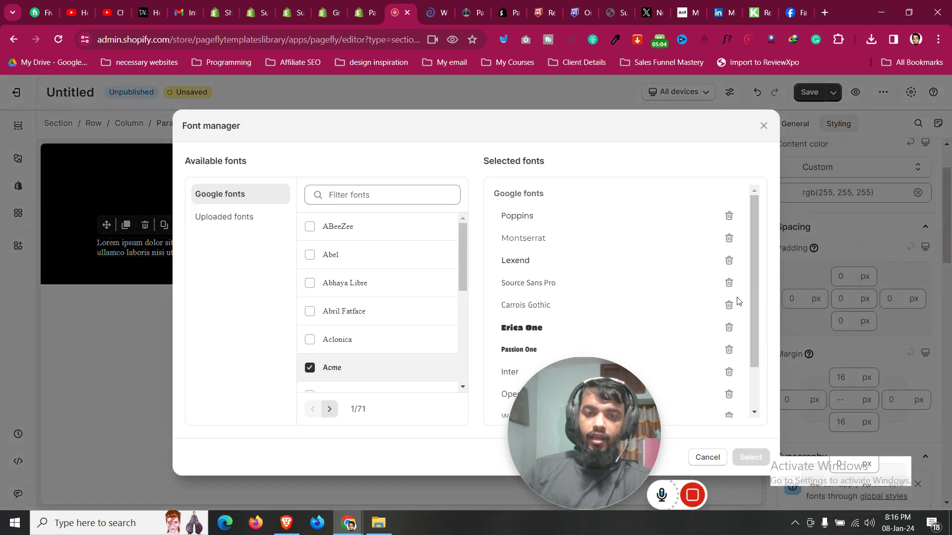
pyautogui.click(311, 313)
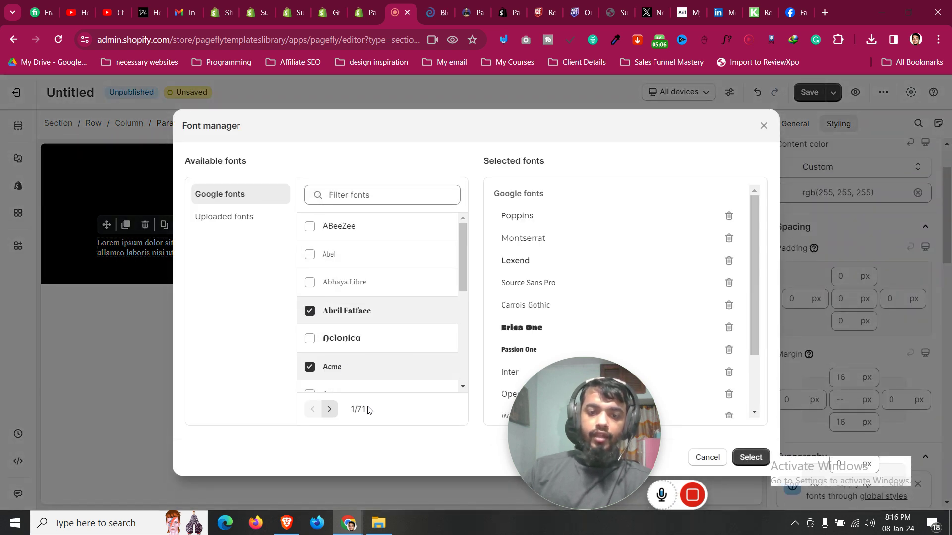
pyautogui.click(330, 410)
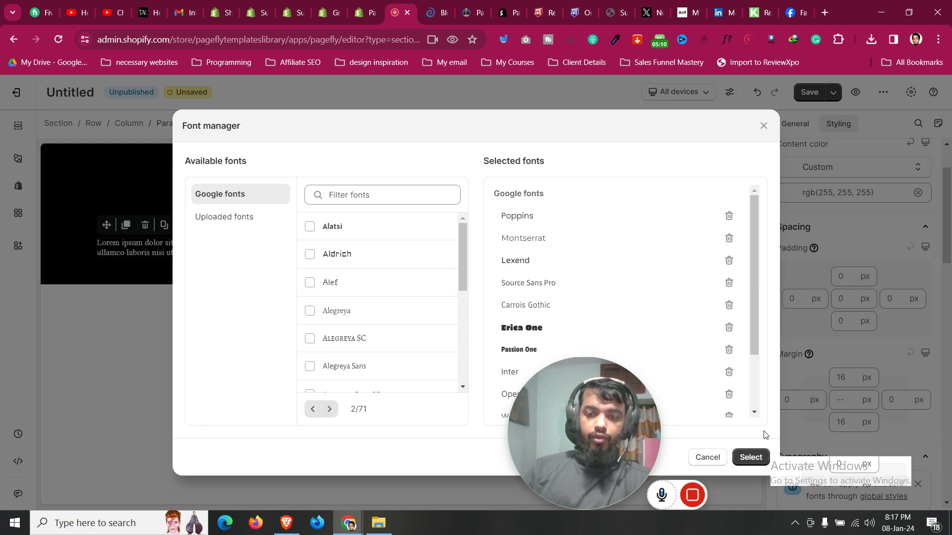
pyautogui.click(750, 457)
# Set the paragraph's font family to Poppins and center its text
pyautogui.scroll(-2, 861, 378)
pyautogui.click(837, 265)
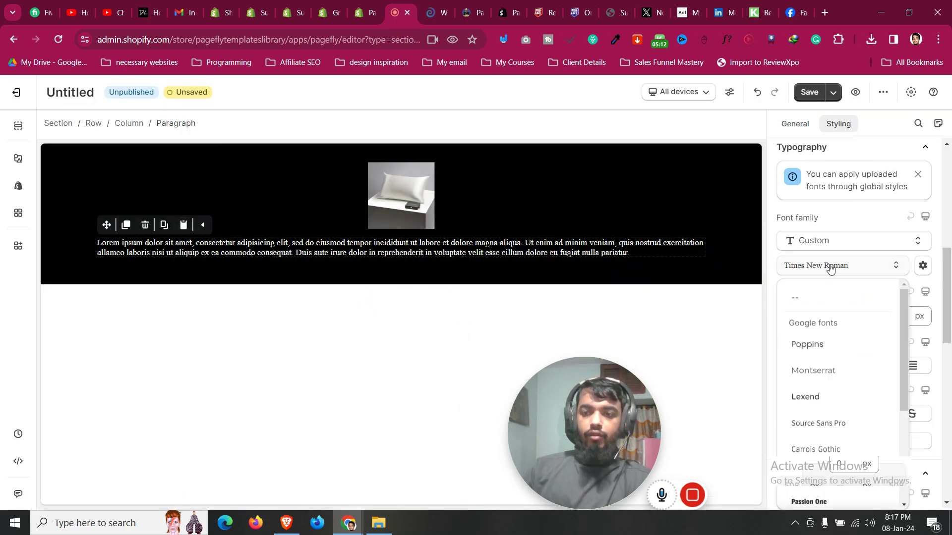
pyautogui.click(820, 341)
pyautogui.click(895, 320)
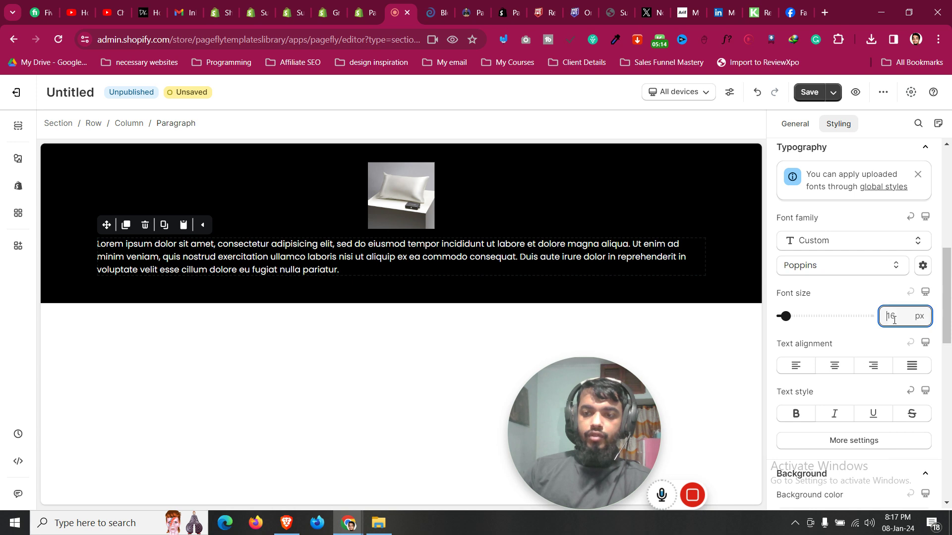
pyautogui.click(838, 366)
# Replace the paragraph's placeholder text with "Designed By" followed by the designer's name
pyautogui.click(795, 123)
pyautogui.click(824, 249)
pyautogui.hotkey('ctrl', 'a')
pyautogui.press('BackSpace')
pyautogui.write('Designed By Jahin')
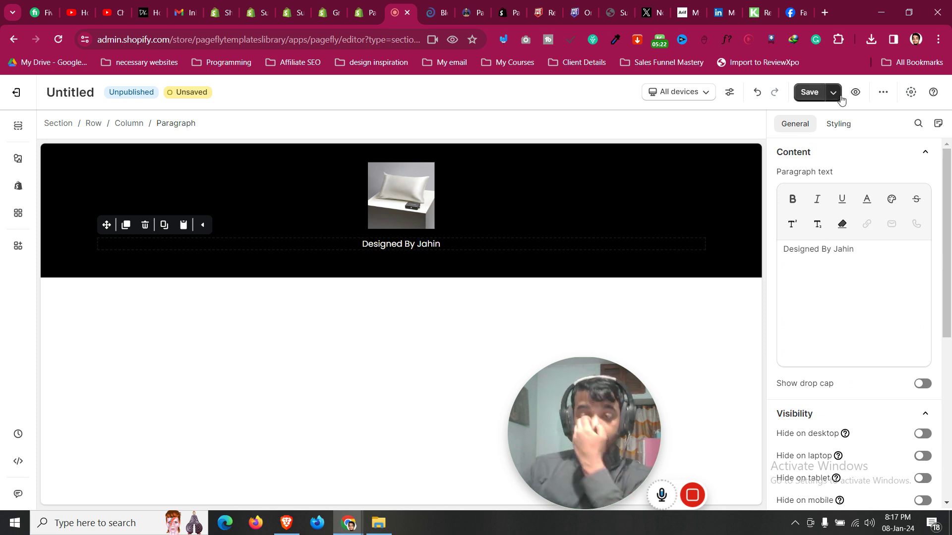
# Set the paragraph's margins to 10 px above and below and 0 px on both sides
pyautogui.click(838, 124)
pyautogui.scroll(4, 887, 253)
pyautogui.scroll(4, 887, 253)
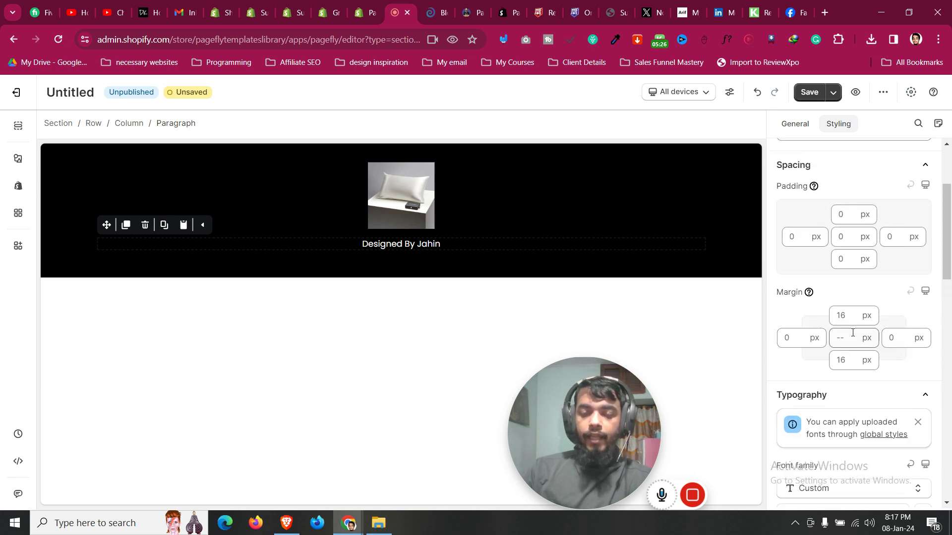
pyautogui.click(845, 342)
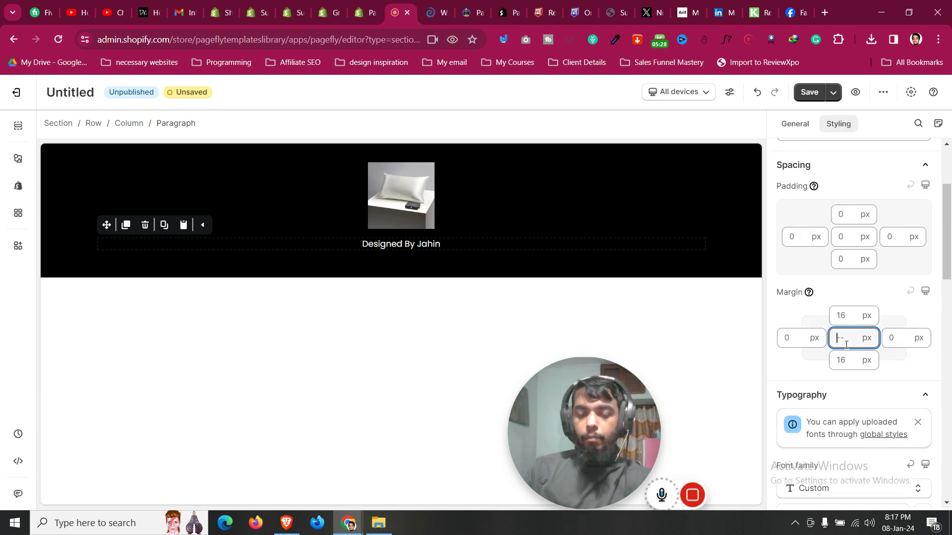
pyautogui.write('0')
pyautogui.click(840, 316)
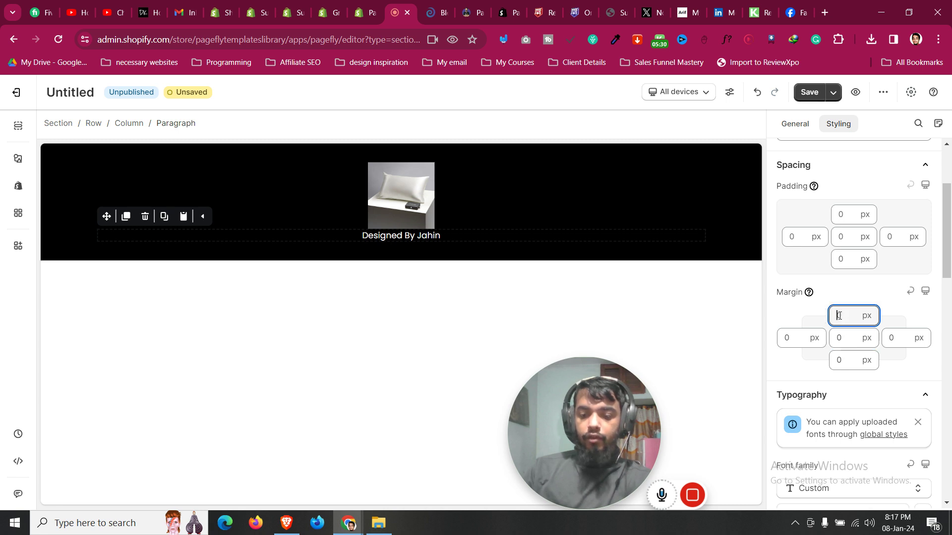
pyautogui.write('1')
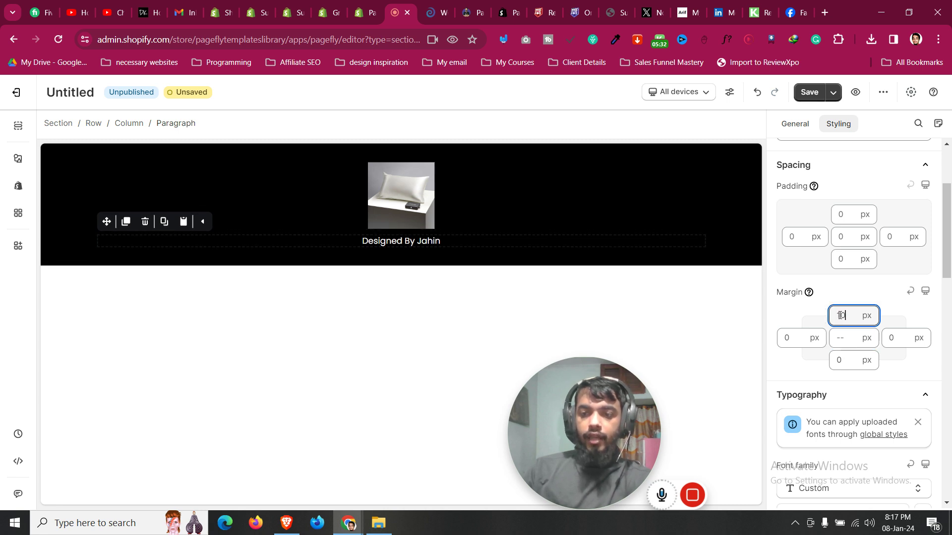
pyautogui.click(841, 358)
pyautogui.write('1')
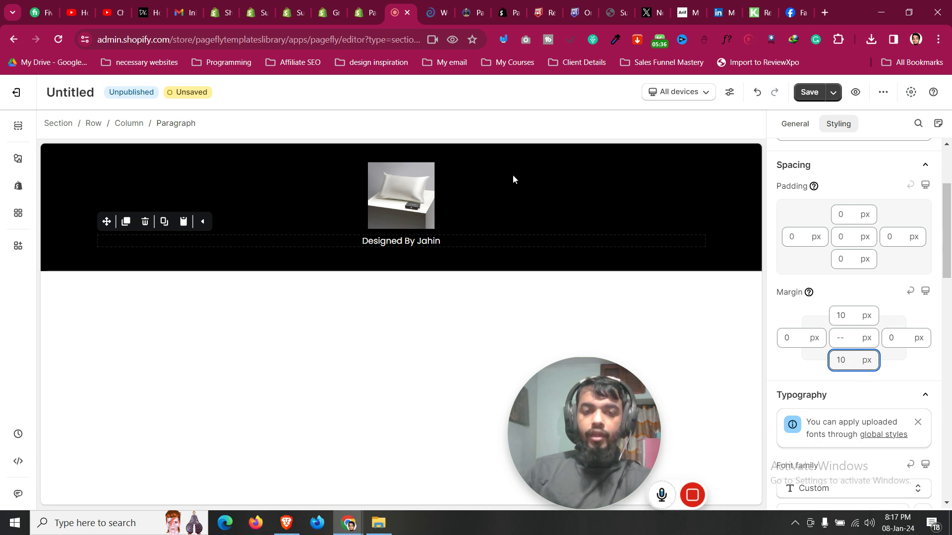
# Check the social icon row in the BlendJet footer and add a block directly below the tagline paragraph
pyautogui.click(439, 10)
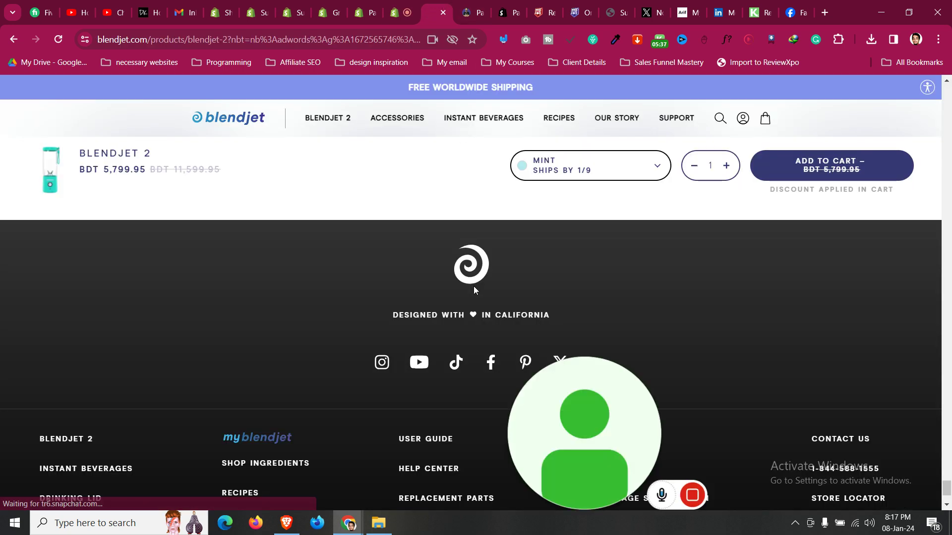
pyautogui.click(408, 4)
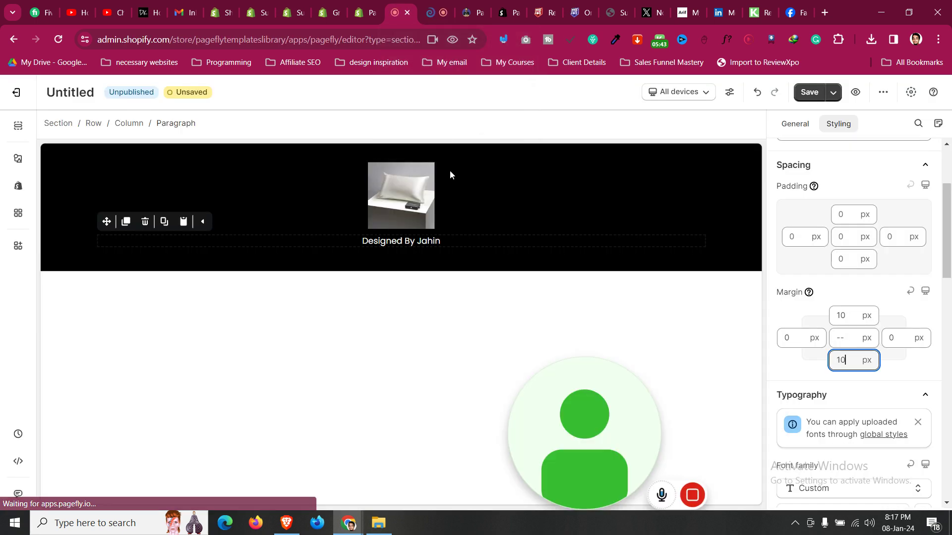
pyautogui.click(17, 158)
pyautogui.scroll(3, 123, 282)
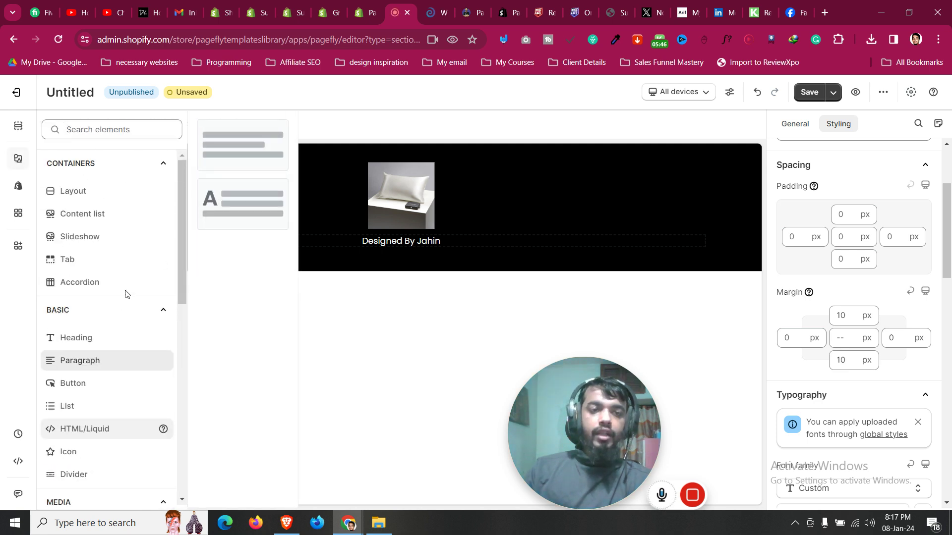
pyautogui.moveTo(240, 444); pyautogui.dragTo(455, 244)
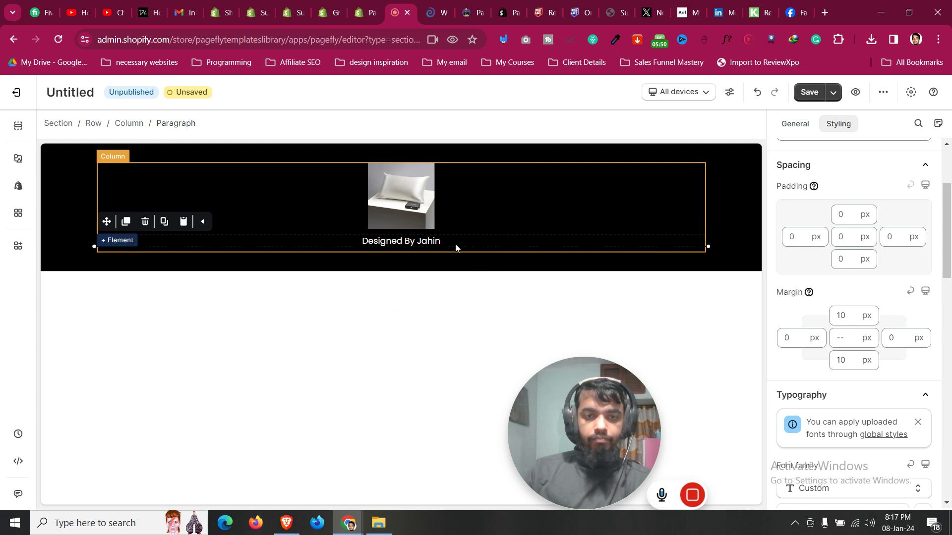
# Add an icon element inside the empty block below the tagline
pyautogui.click(18, 159)
pyautogui.scroll(-1, 78, 397)
pyautogui.moveTo(78, 403)
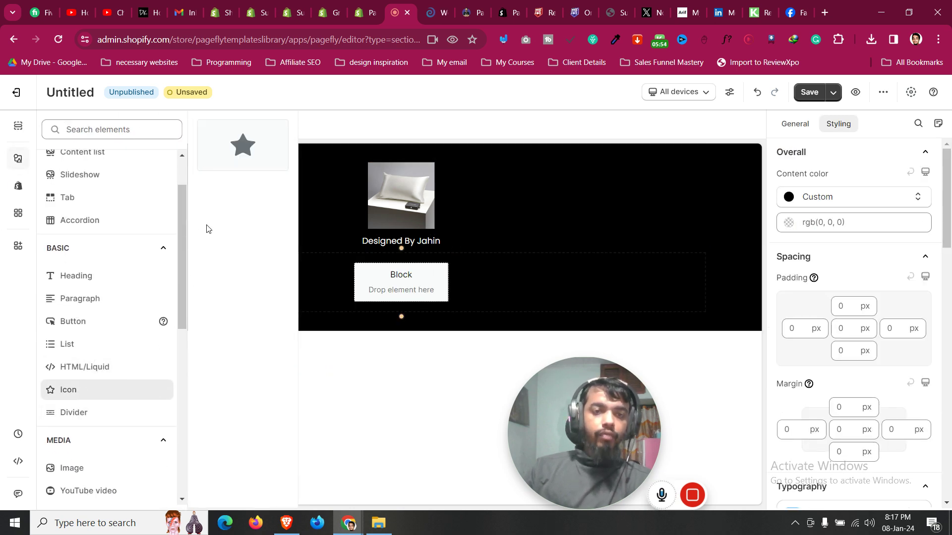
pyautogui.moveTo(243, 144); pyautogui.dragTo(420, 281)
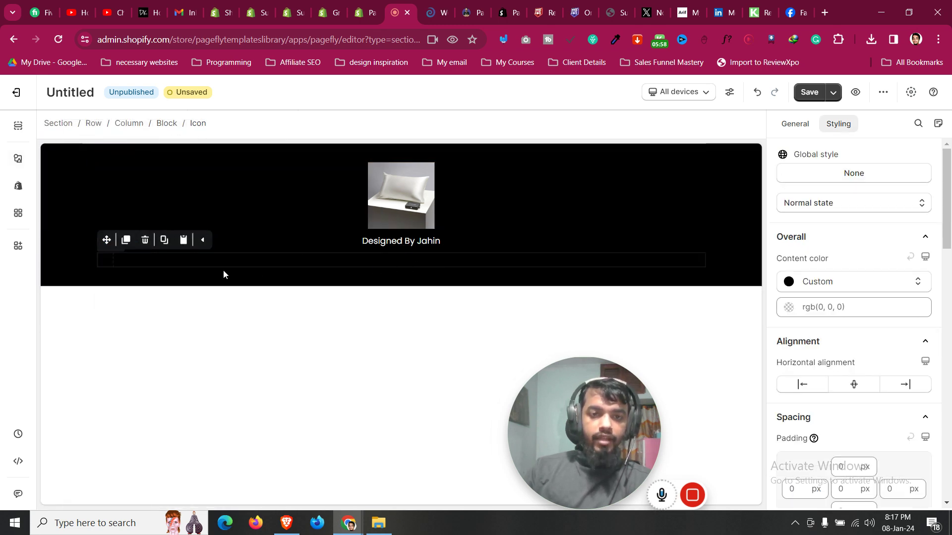
# Set the star icon's content color to white, rgb(255, 255, 255)
pyautogui.click(872, 307)
pyautogui.click(863, 279)
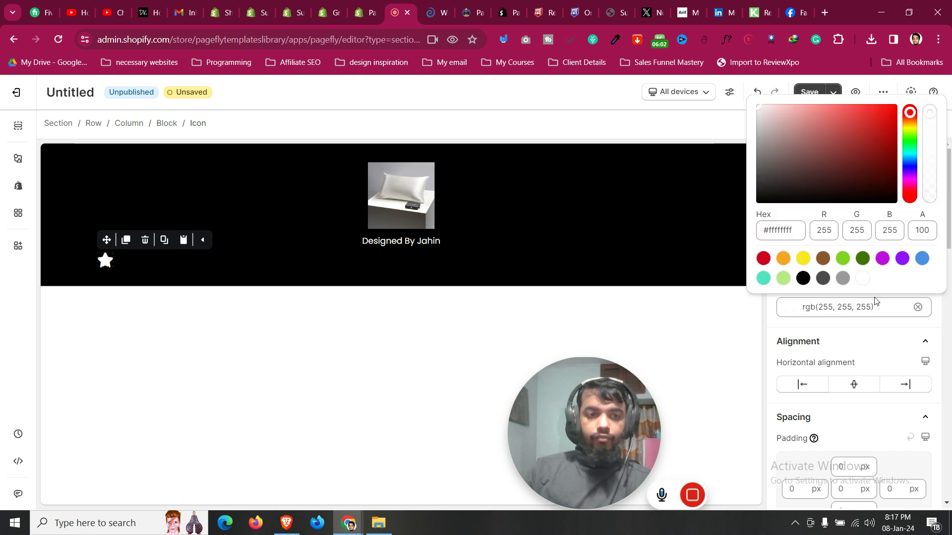
pyautogui.click(898, 337)
# Search the icon library for "facebook" and replace the star with the Square-facebook icon
pyautogui.click(795, 124)
pyautogui.click(854, 219)
pyautogui.write('fa')
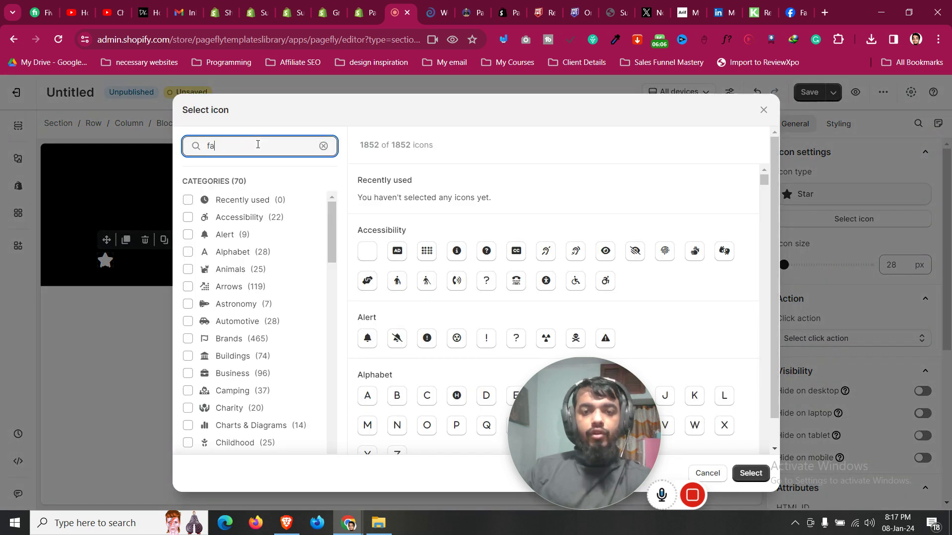
pyautogui.write('ce')
pyautogui.scroll(-4, 480, 327)
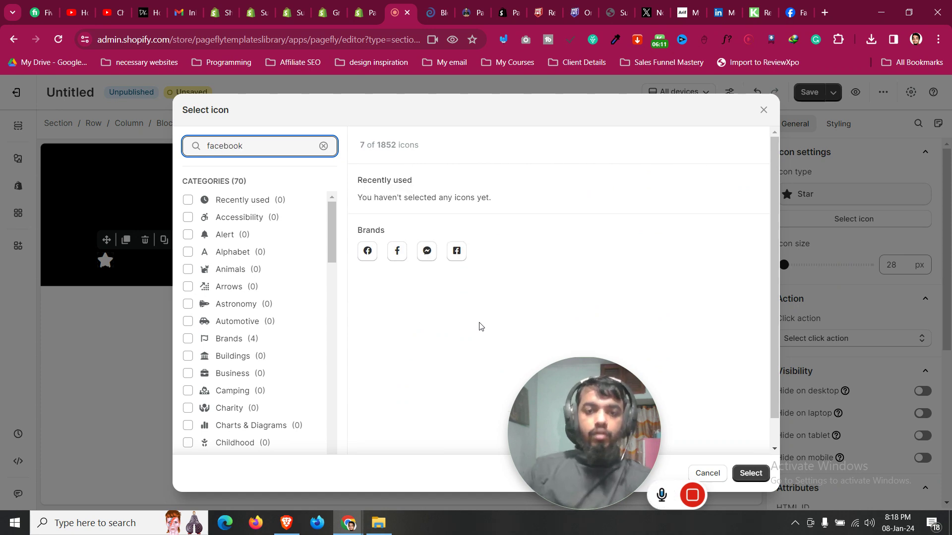
pyautogui.click(456, 254)
pyautogui.click(750, 473)
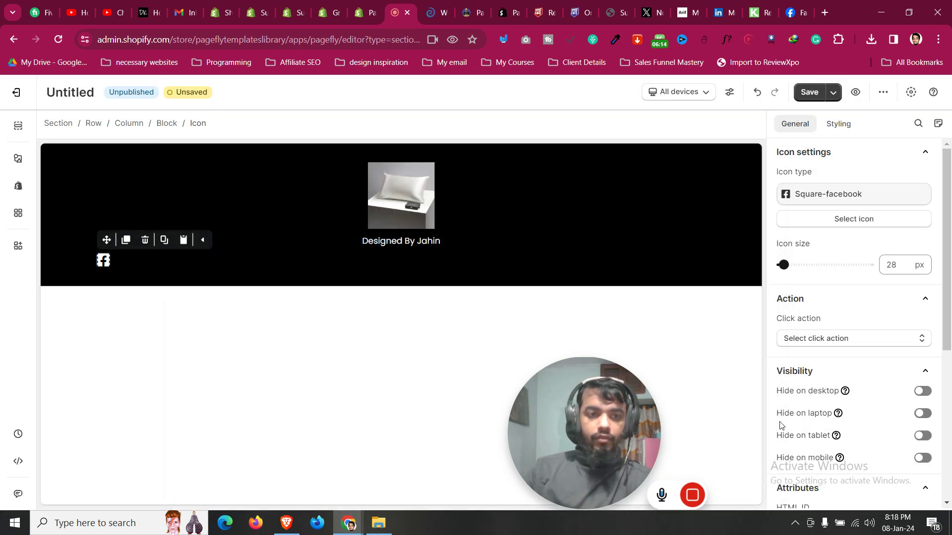
# Set the Facebook icon's font size to 24 px
pyautogui.scroll(-4, 901, 391)
pyautogui.click(838, 124)
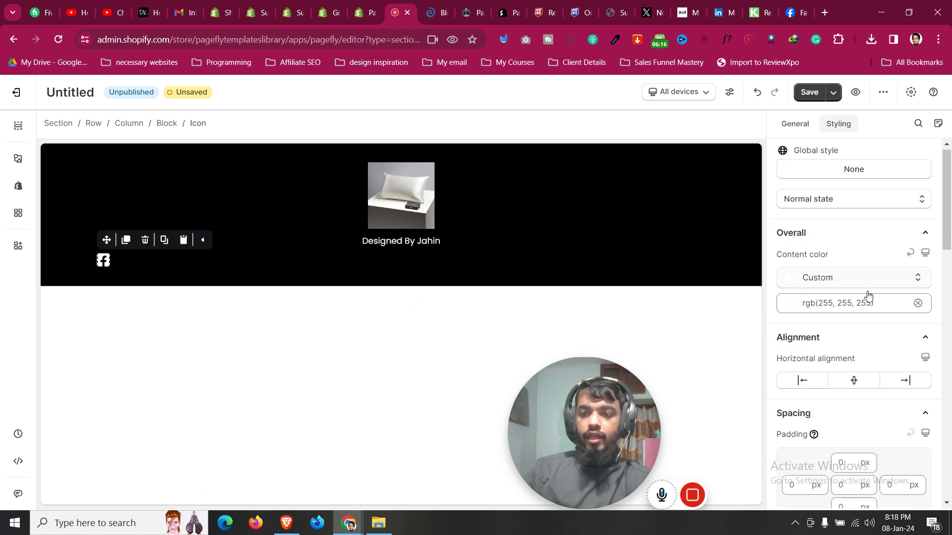
pyautogui.scroll(-4, 867, 298)
pyautogui.scroll(-3, 924, 386)
pyautogui.click(902, 383)
pyautogui.press('BackSpace')
pyautogui.write('4')
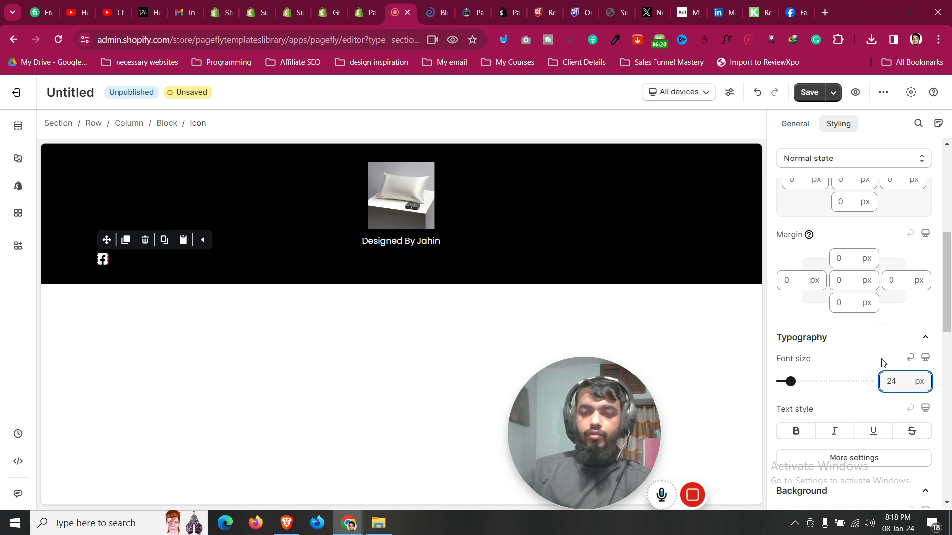
# Duplicate the Facebook icon and set the copy's left margin to 15 px, using the BlendJet icon spacing as reference
pyautogui.click(125, 246)
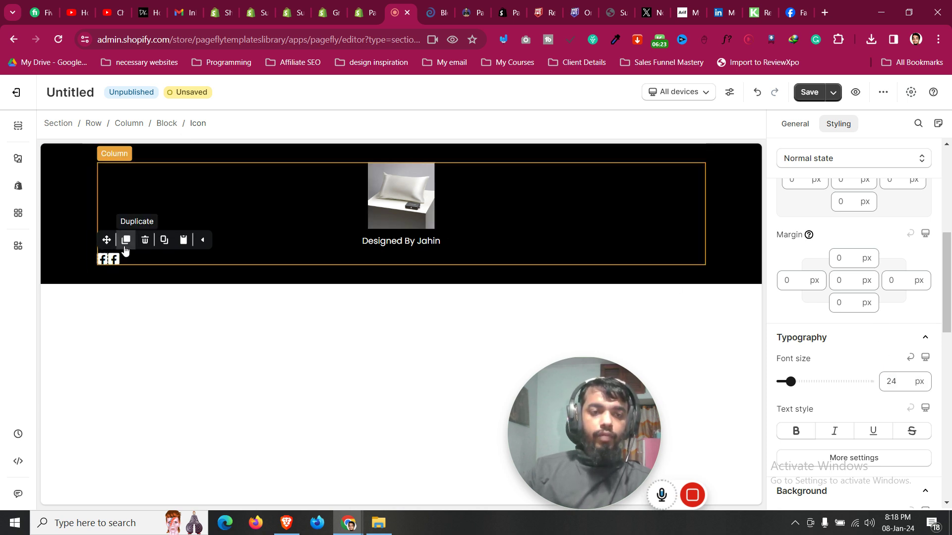
pyautogui.click(114, 259)
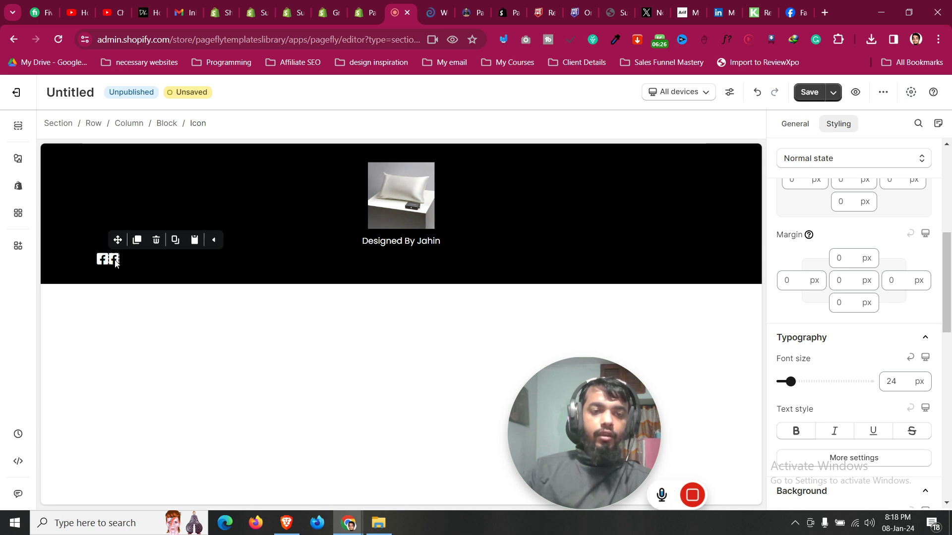
pyautogui.scroll(1, 825, 381)
pyautogui.scroll(2, 825, 380)
pyautogui.click(791, 403)
pyautogui.write('6')
pyautogui.press('BackSpace')
pyautogui.write('10')
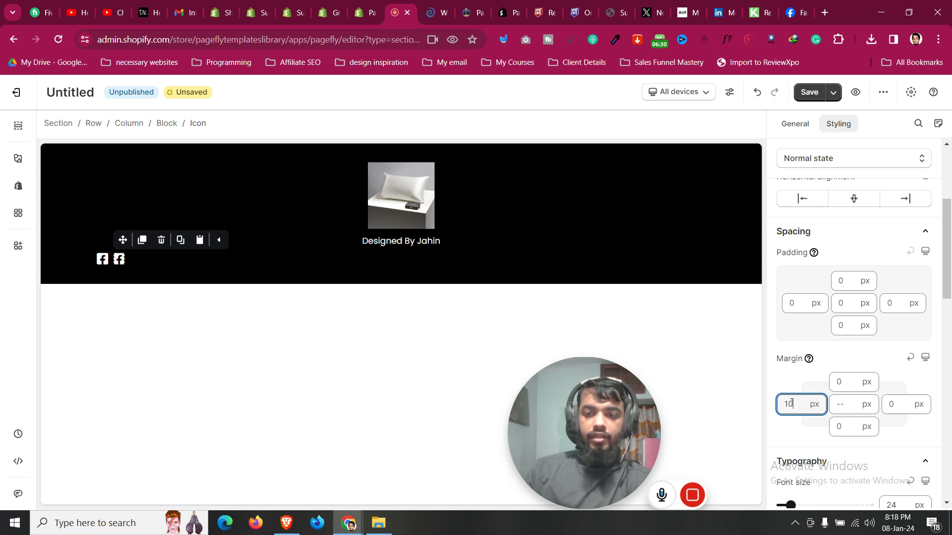
pyautogui.click(440, 4)
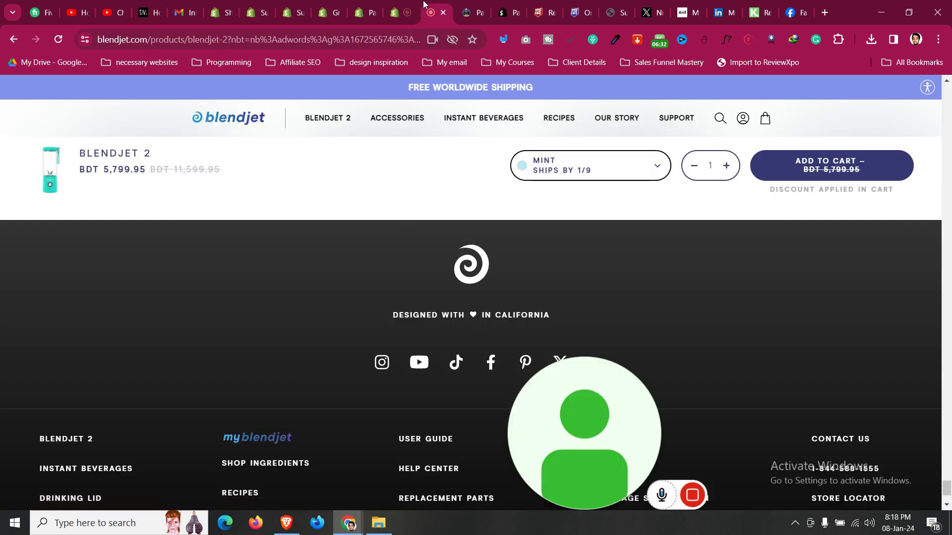
pyautogui.click(395, 12)
pyautogui.press('BackSpace')
pyautogui.write('5')
# Duplicate the spaced Facebook icon until the row holds six icons
pyautogui.click(145, 240)
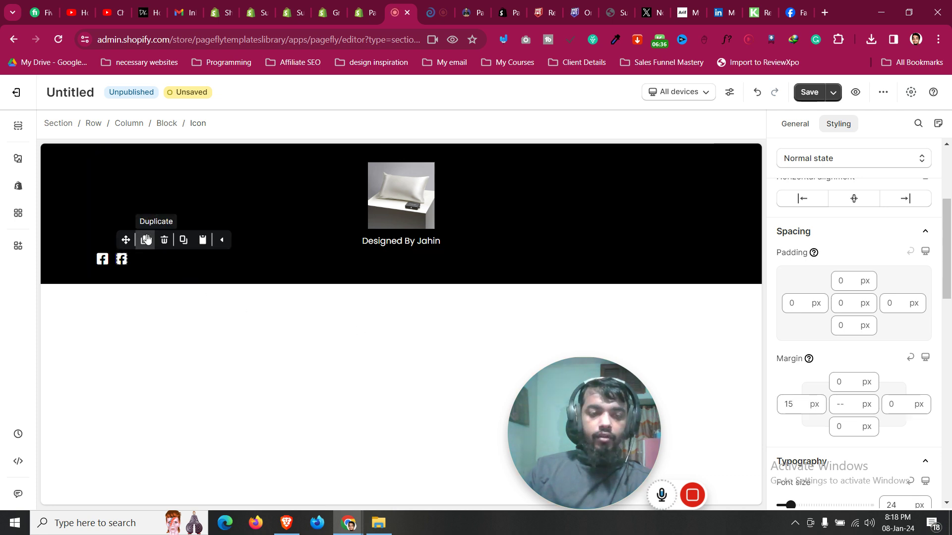
pyautogui.click(146, 239)
pyautogui.click(147, 240)
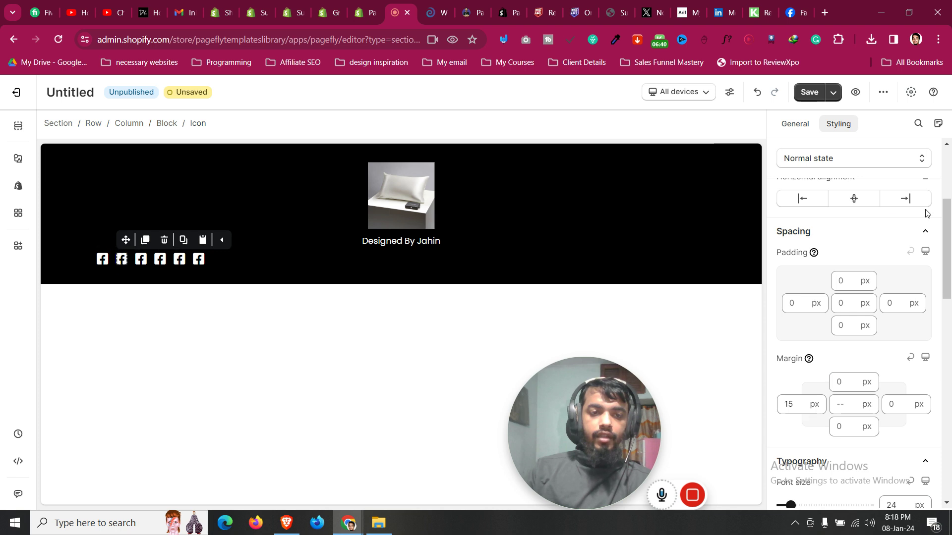
# Search the icon library for "instagram" and change the second icon in the row to Instagram
pyautogui.click(798, 123)
pyautogui.scroll(5, 852, 230)
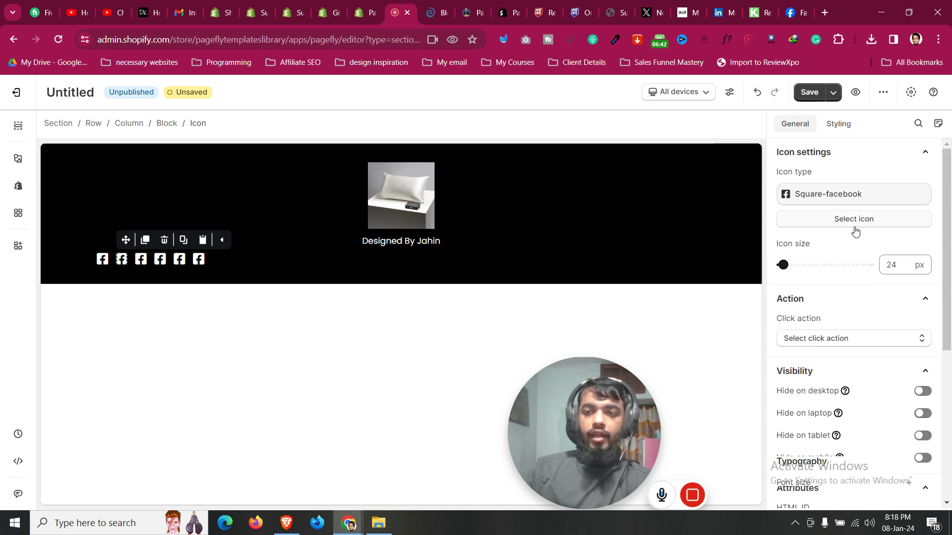
pyautogui.click(854, 218)
pyautogui.click(295, 150)
pyautogui.hotkey('ctrl', 'a')
pyautogui.write('i')
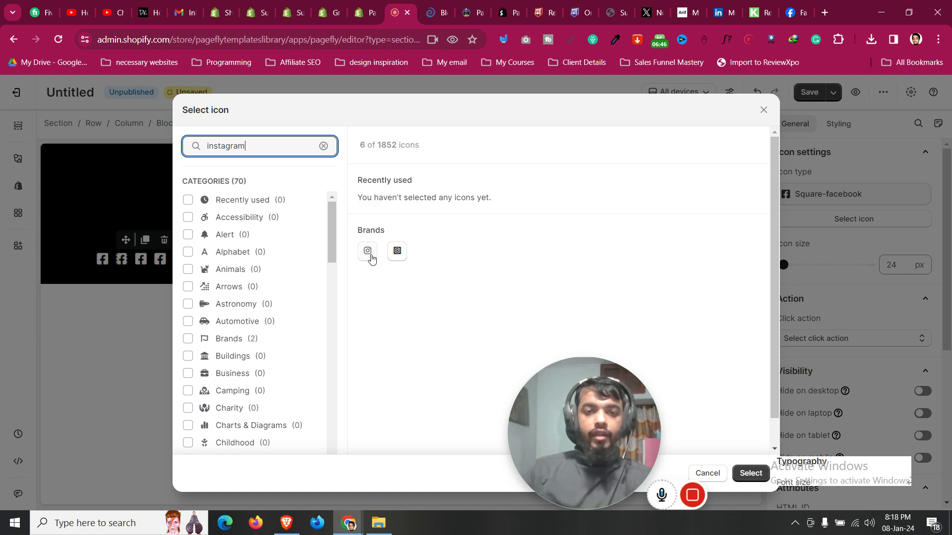
pyautogui.click(368, 251)
pyautogui.click(750, 474)
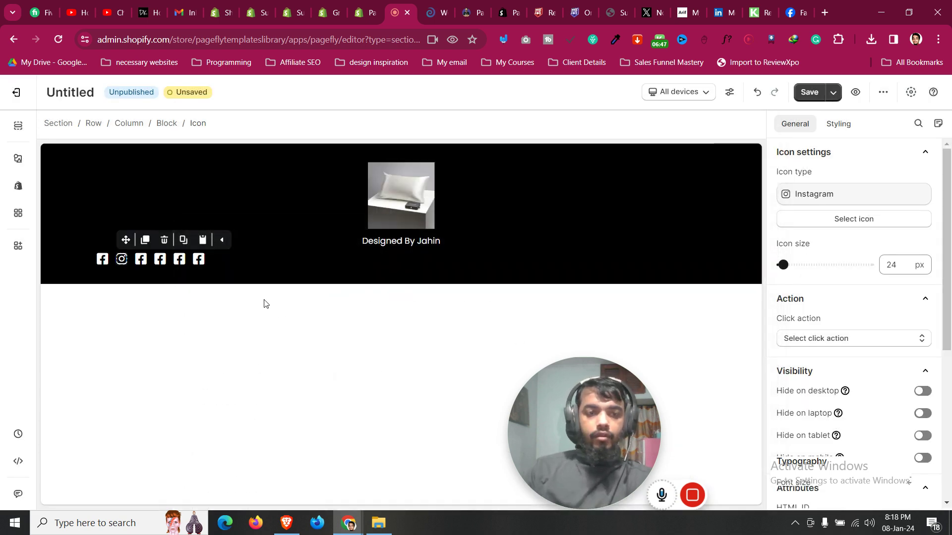
pyautogui.click(250, 260)
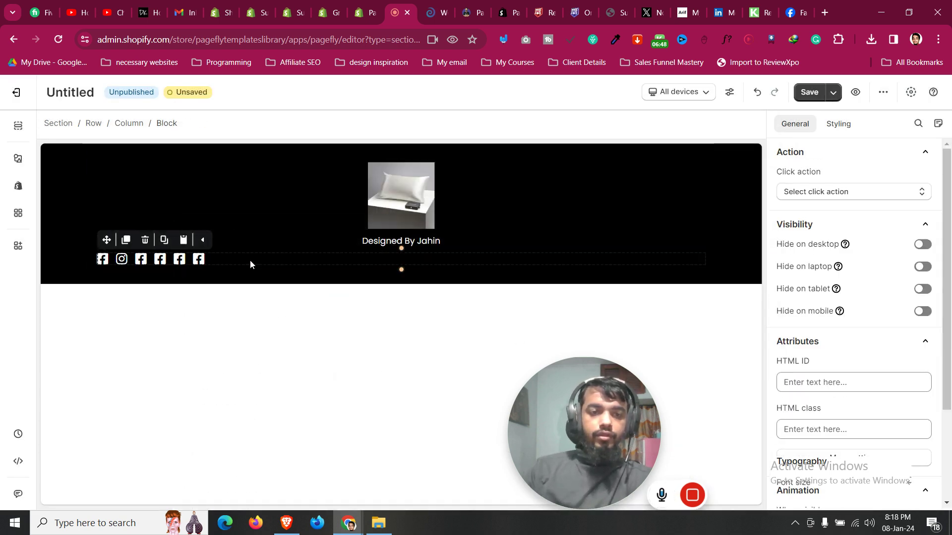
# Set the first Facebook icon's click action to Go to URL and open its URL field for entry
pyautogui.click(102, 260)
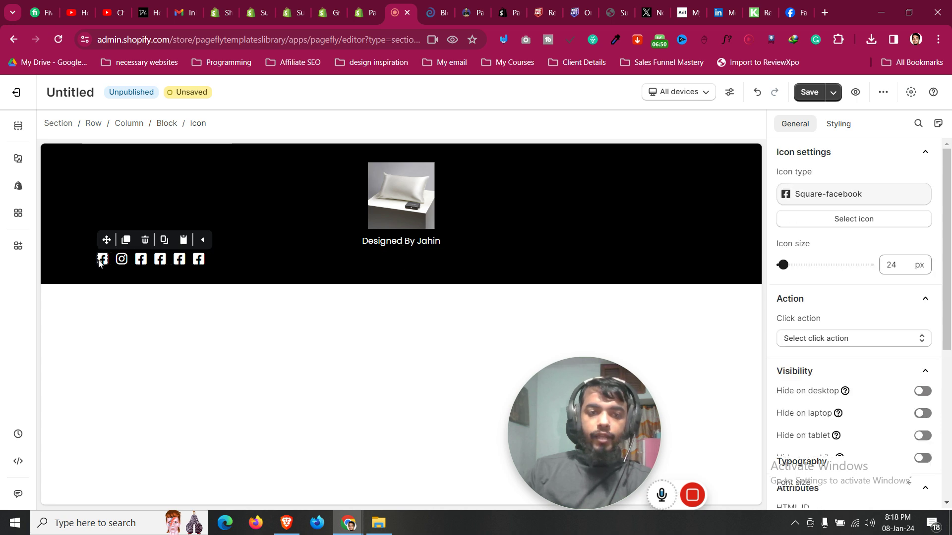
pyautogui.click(822, 341)
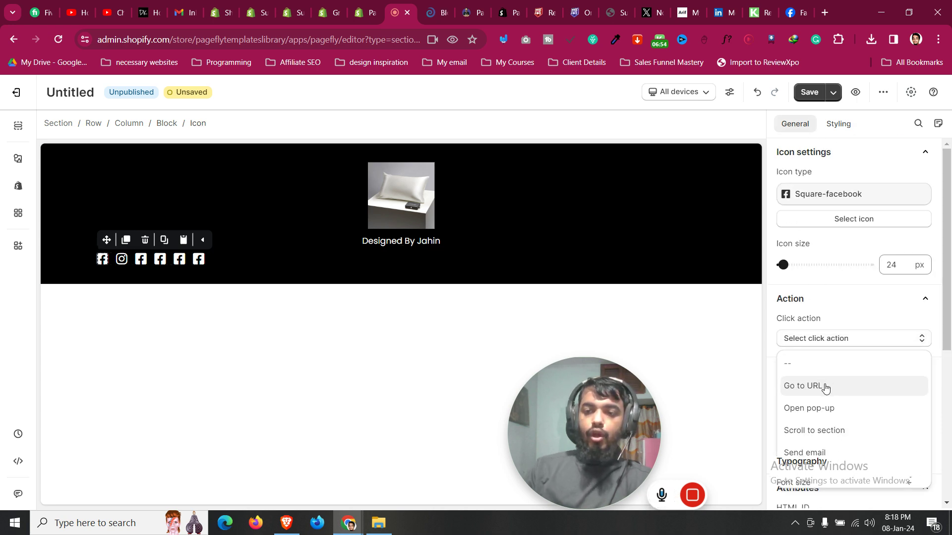
pyautogui.click(825, 387)
pyautogui.click(827, 383)
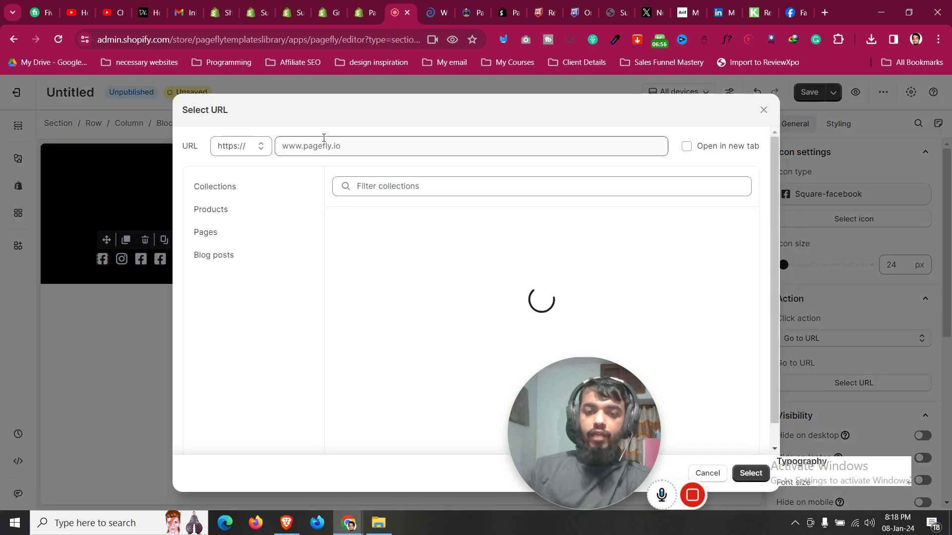
pyautogui.click(330, 145)
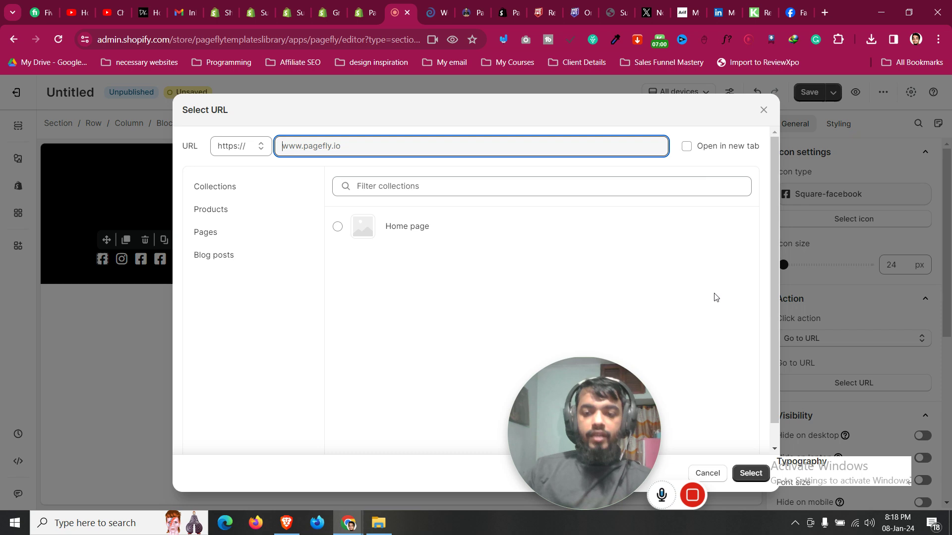
pyautogui.click(806, 4)
pyautogui.click(301, 43)
pyautogui.hotkey('ctrl', 'c')
pyautogui.click(434, 7)
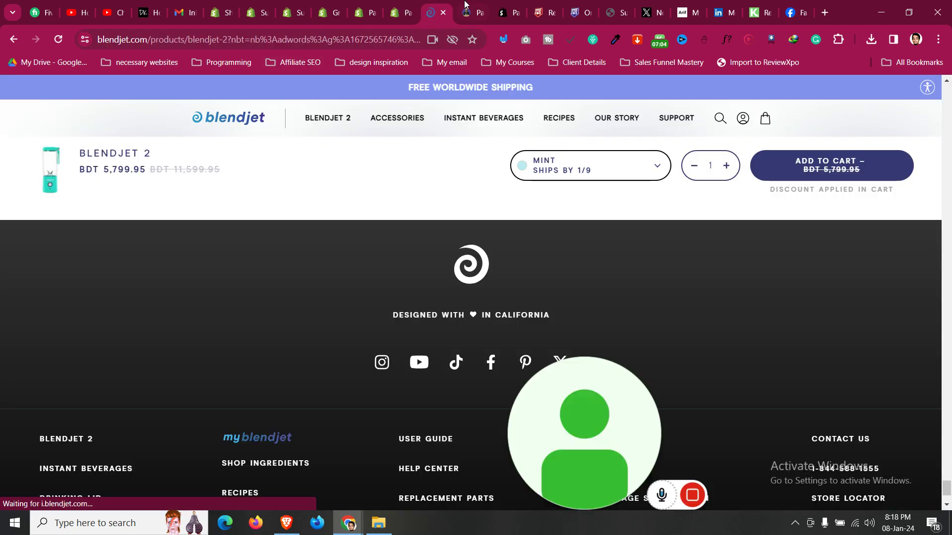
pyautogui.click(396, 13)
pyautogui.hotkey('ctrl', 'v')
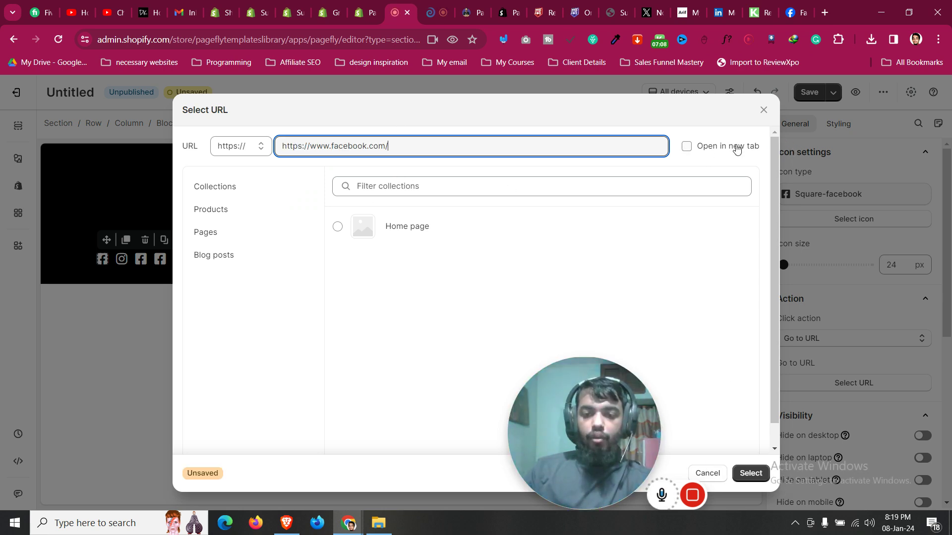
pyautogui.click(737, 149)
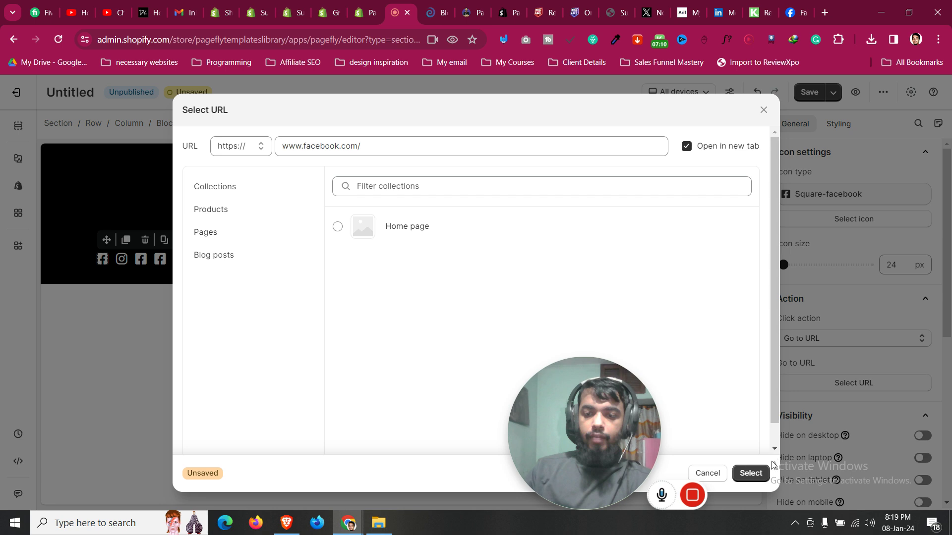
pyautogui.click(764, 473)
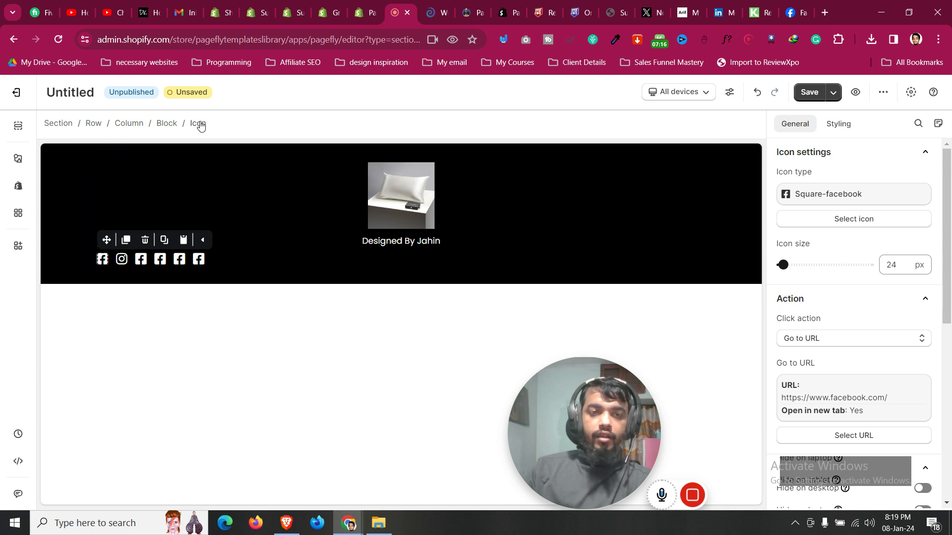
# Set the social icon block's display style to Flex with centered justify content, and compare it with the BlendJet footer
pyautogui.click(262, 259)
pyautogui.click(839, 124)
pyautogui.scroll(-10, 881, 337)
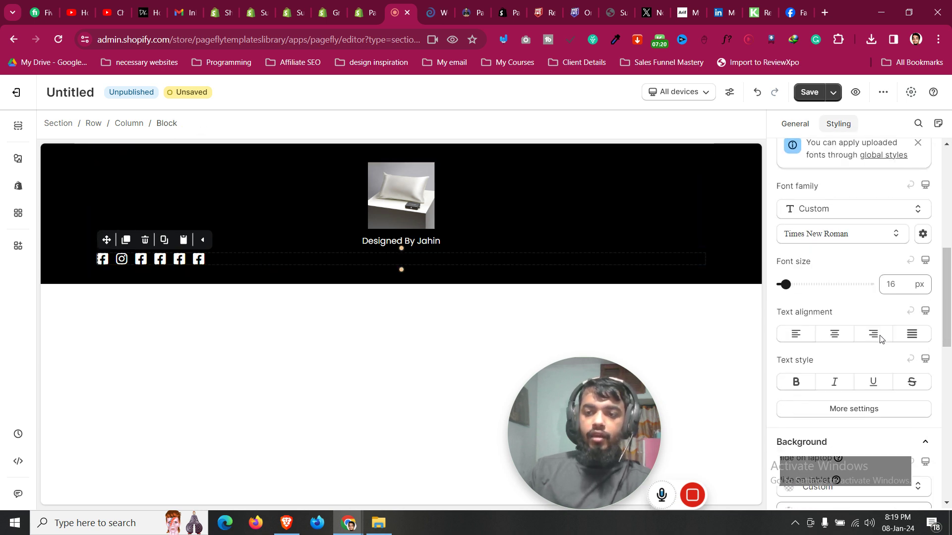
pyautogui.click(905, 190)
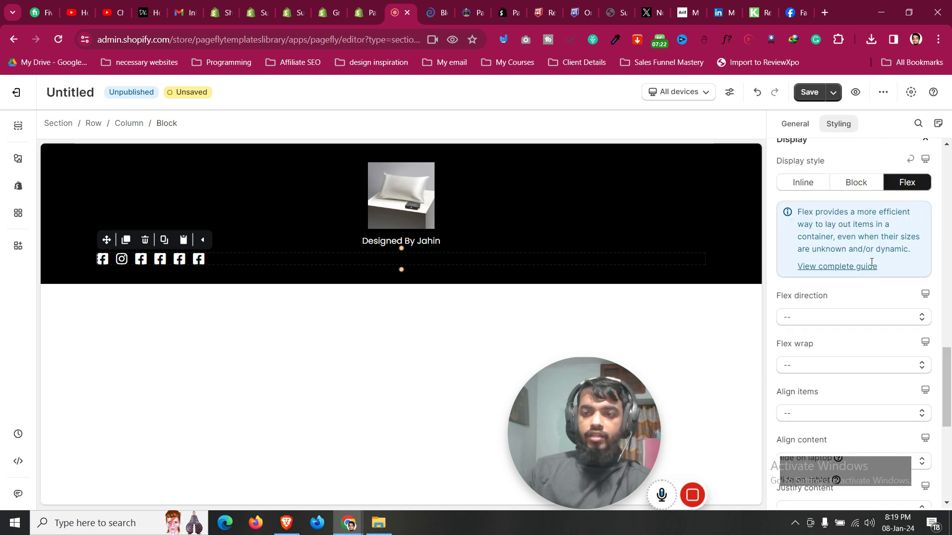
pyautogui.scroll(-4, 855, 278)
pyautogui.click(853, 328)
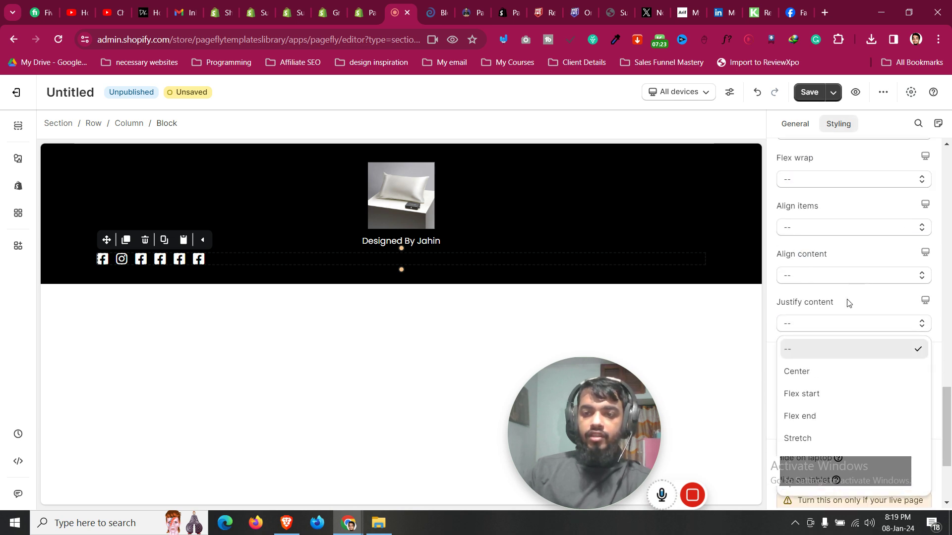
pyautogui.click(822, 376)
pyautogui.click(470, 6)
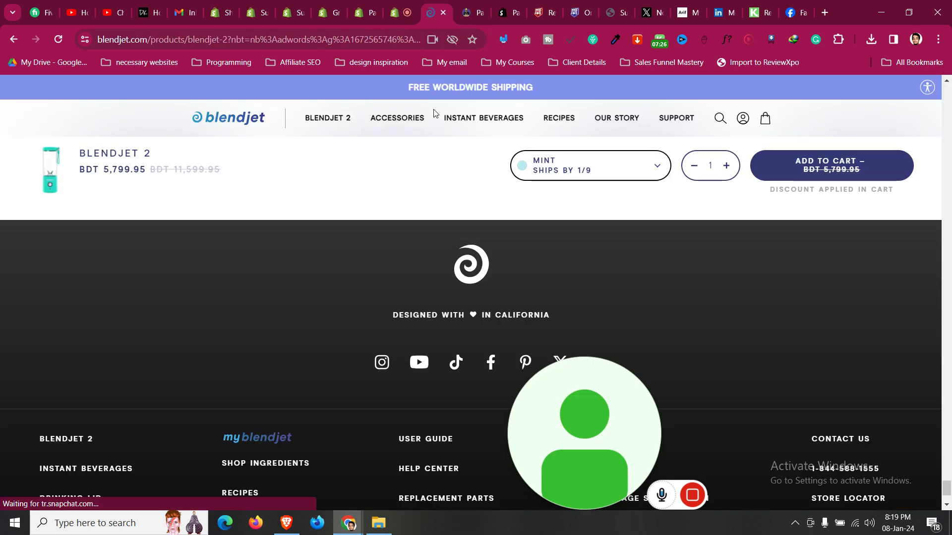
pyautogui.click(401, 7)
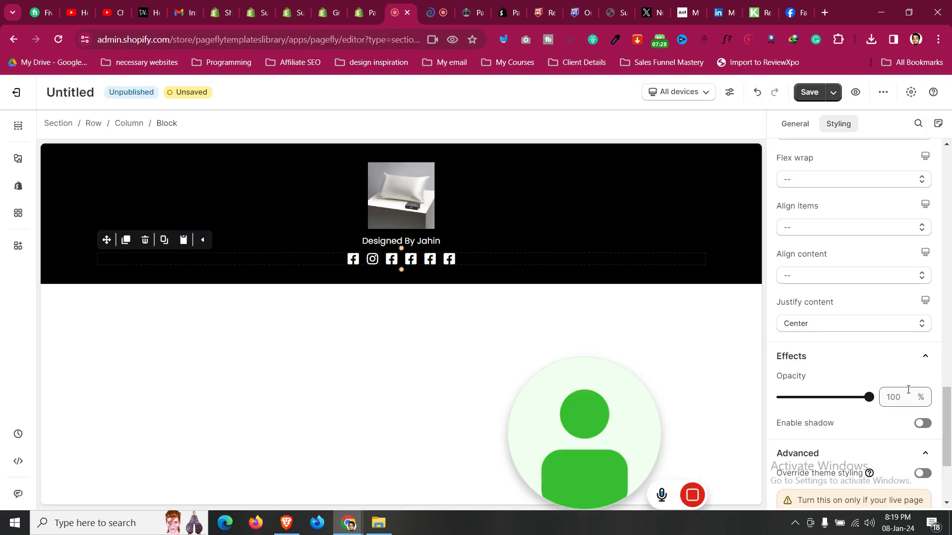
# Set the social icon block's top margin to about 23 px
pyautogui.scroll(10, 848, 322)
pyautogui.scroll(4, 849, 297)
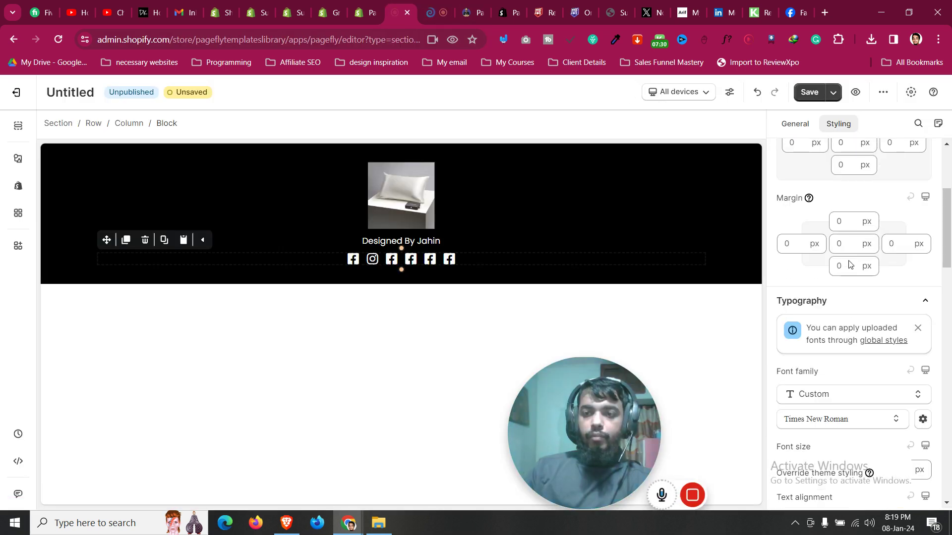
pyautogui.click(839, 223)
pyautogui.write('21')
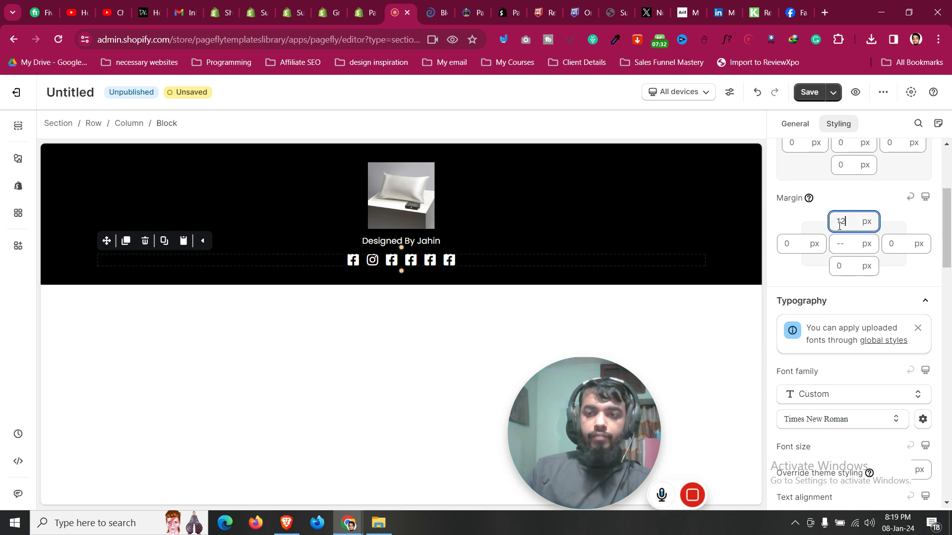
pyautogui.press('Up')
pyautogui.press('Up')
pyautogui.press('Up')
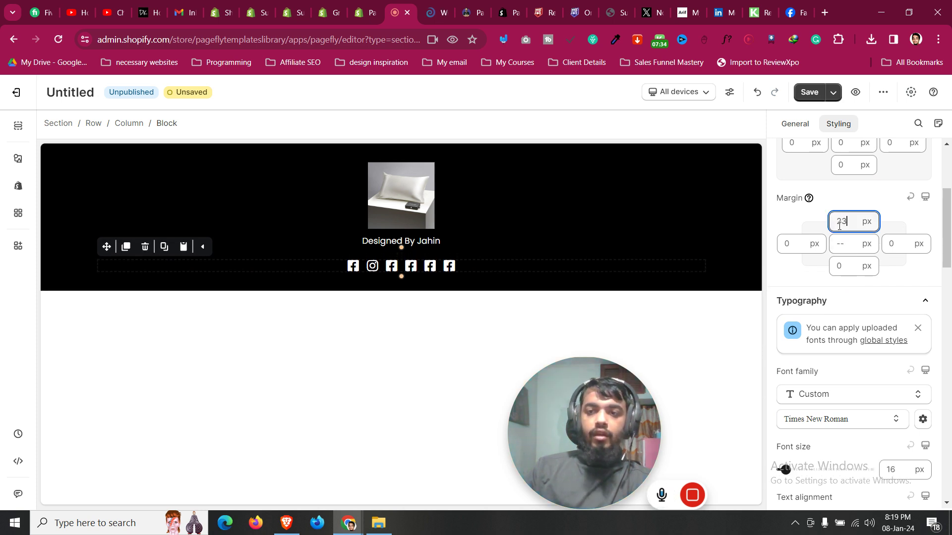
pyautogui.click(62, 189)
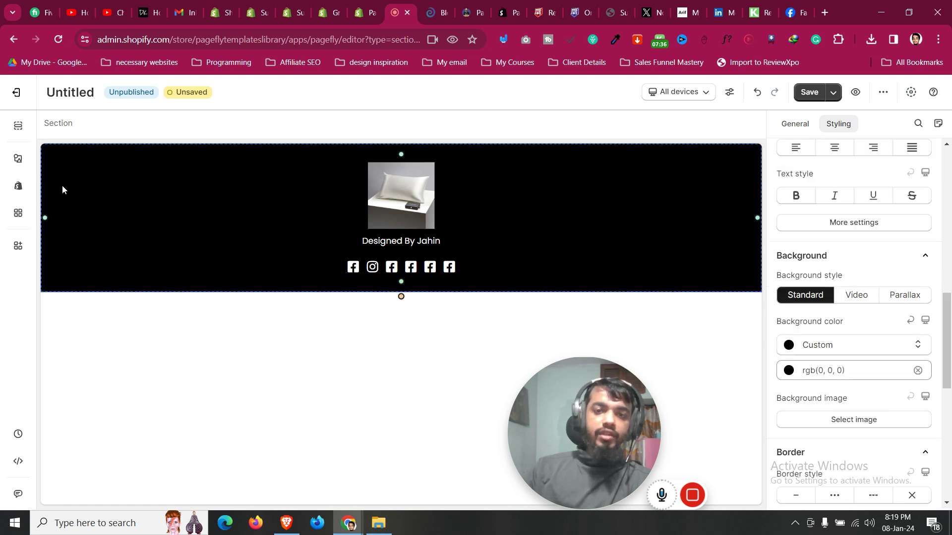
# Set the tagline paragraph's top margin to 20 px
pyautogui.click(435, 241)
pyautogui.scroll(1, 900, 322)
pyautogui.press('Up')
pyautogui.press('Up')
pyautogui.press('Up')
pyautogui.press('Up')
pyautogui.press('Up')
pyautogui.press('Up')
pyautogui.press('Up')
pyautogui.press('Up')
pyautogui.press('Up')
pyautogui.press('Up')
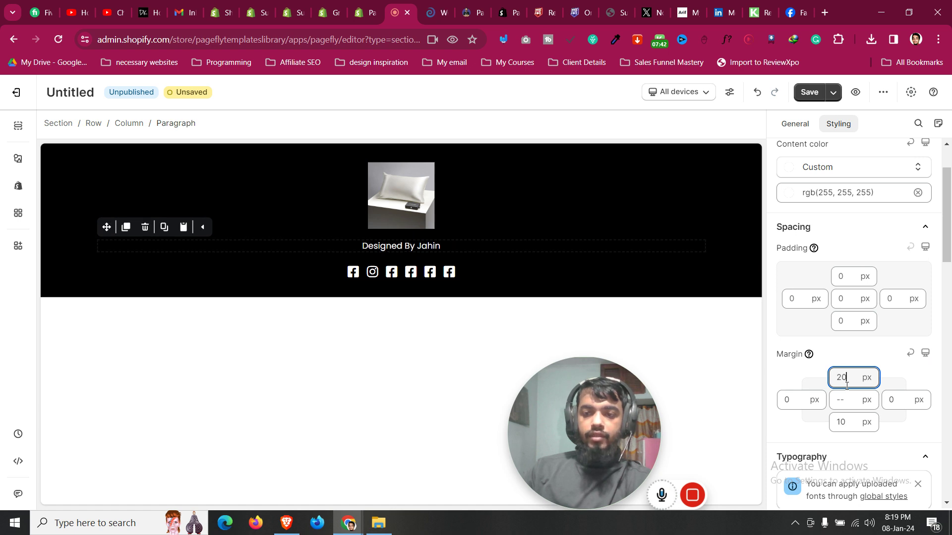
# Add a divider below the social icon row, as in the BlendJet footer, and color it grey #9b9b9b
pyautogui.hotkey('ctrl', 'Tab')
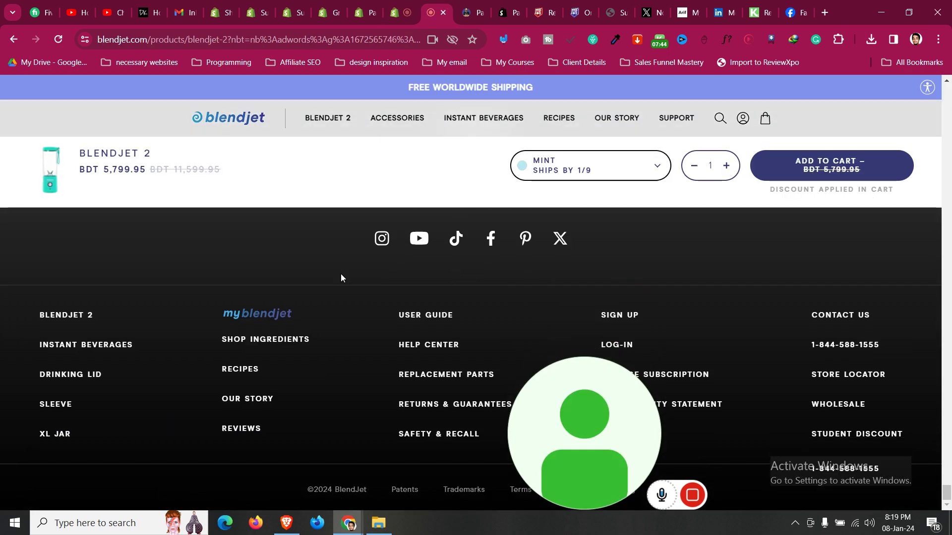
pyautogui.click(414, 7)
pyautogui.click(18, 159)
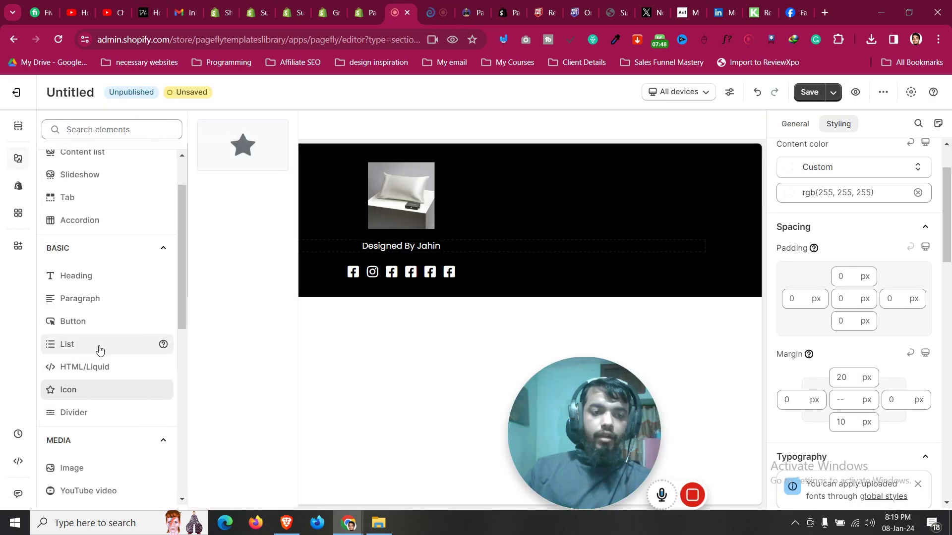
pyautogui.moveTo(94, 412)
pyautogui.moveTo(274, 151); pyautogui.dragTo(556, 289)
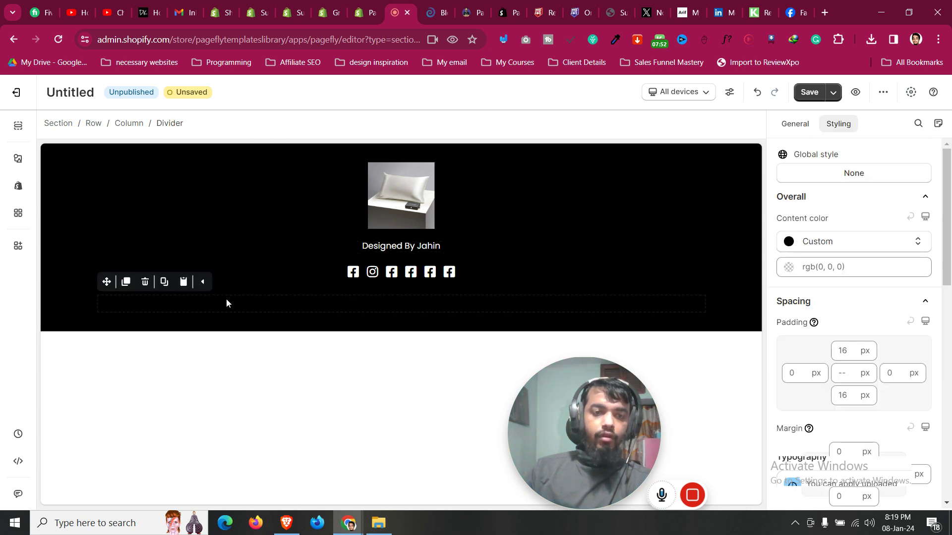
pyautogui.click(840, 266)
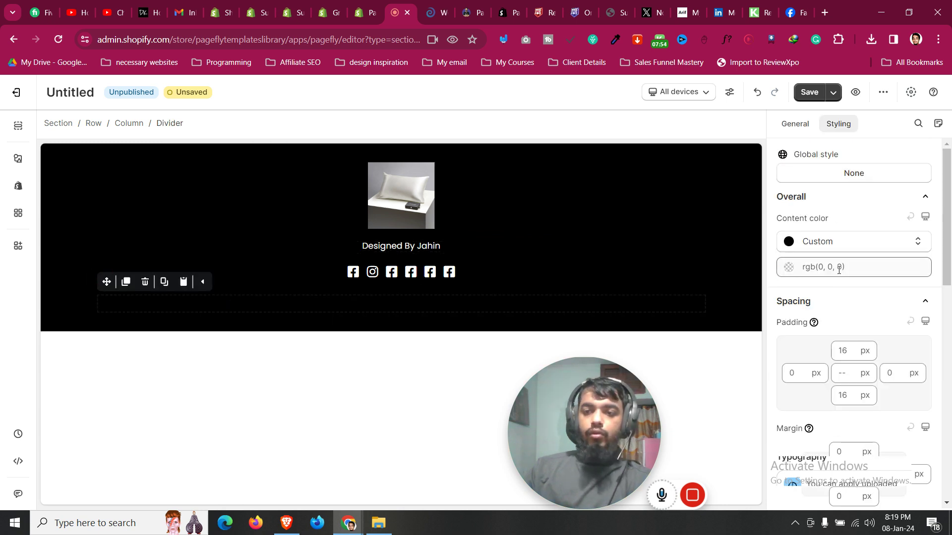
pyautogui.click(757, 318)
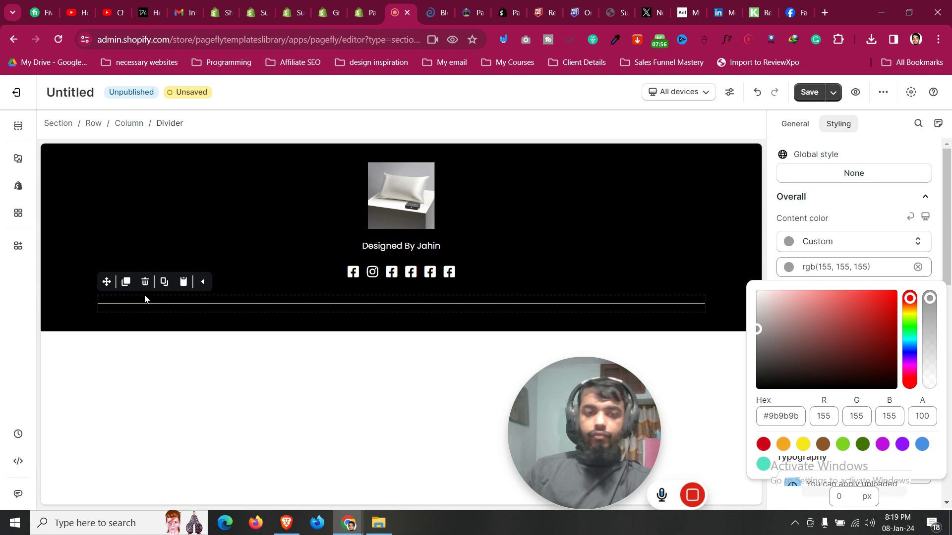
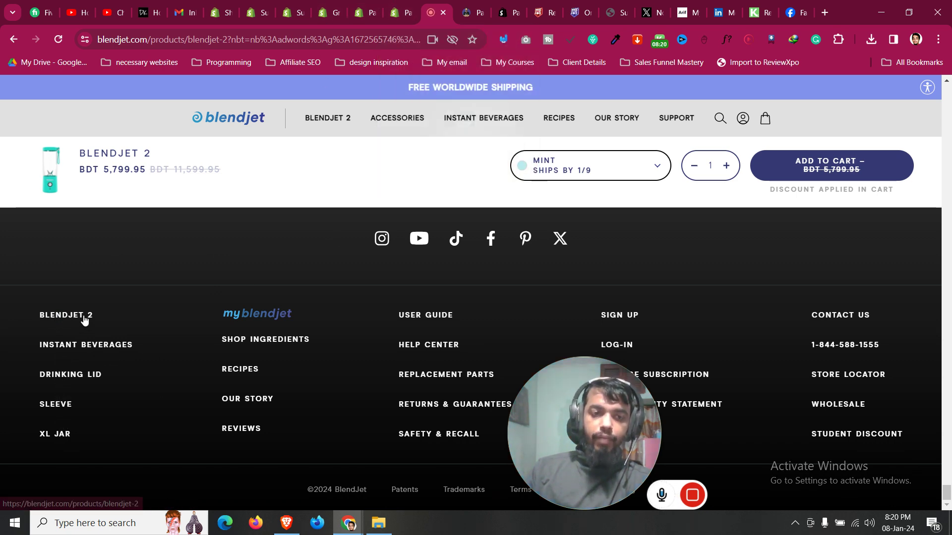
# Add a heading to the first column of the five-column row and set its content color to white
pyautogui.click(403, 6)
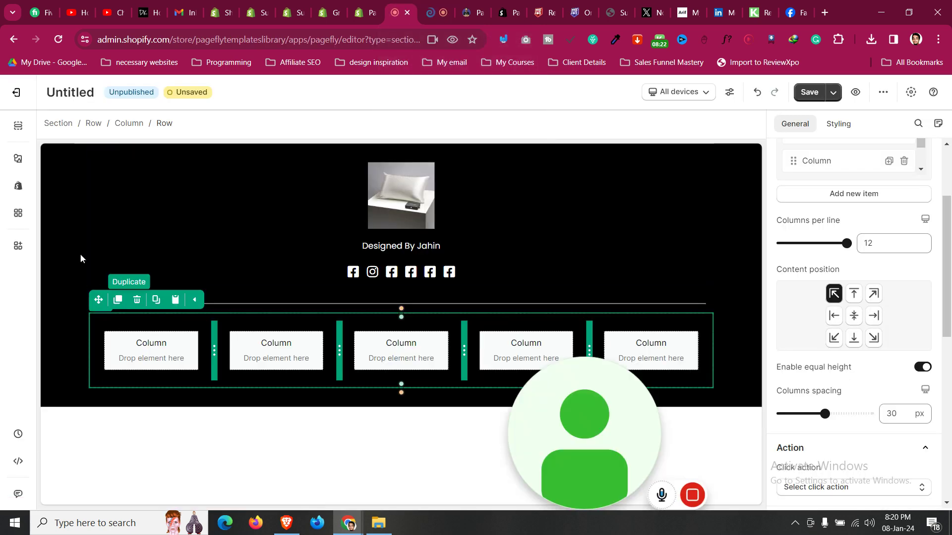
pyautogui.click(18, 158)
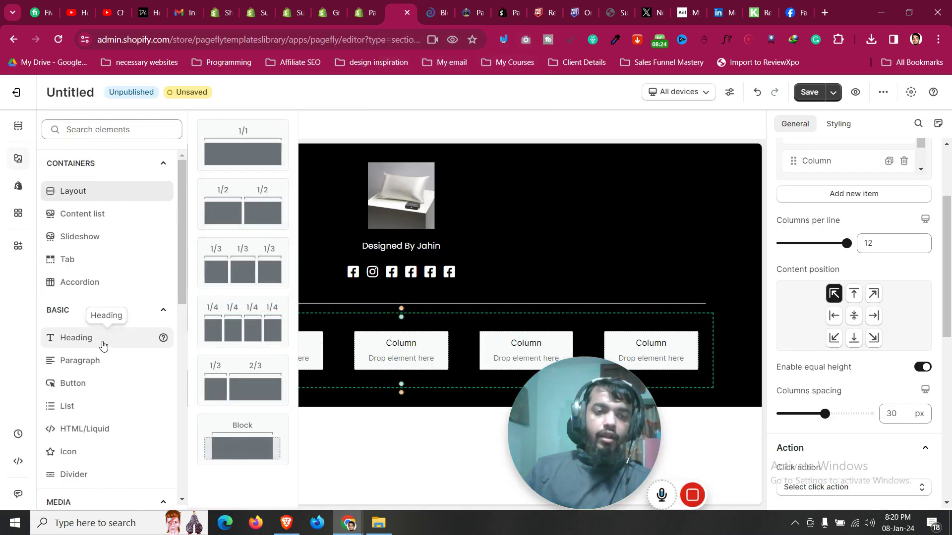
pyautogui.moveTo(79, 337)
pyautogui.moveTo(246, 159); pyautogui.dragTo(169, 346)
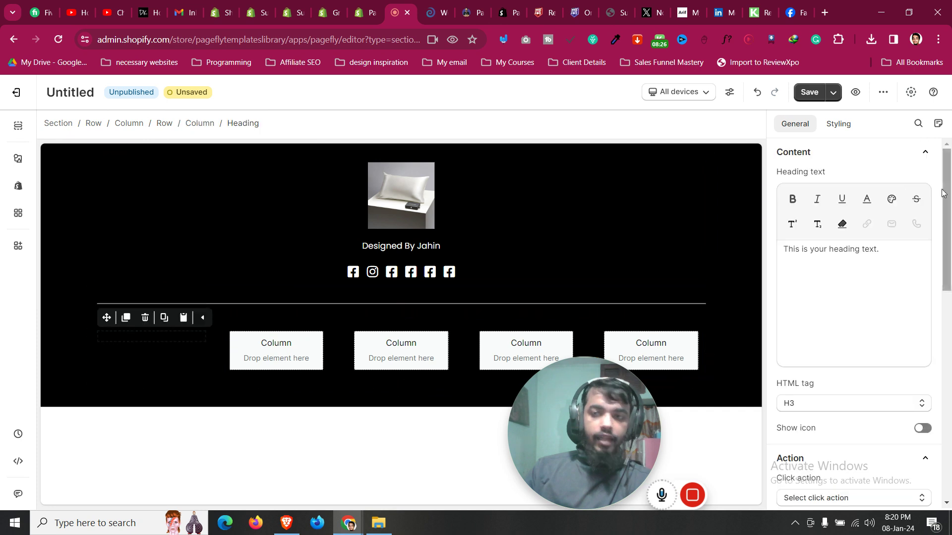
pyautogui.click(846, 124)
pyautogui.click(854, 317)
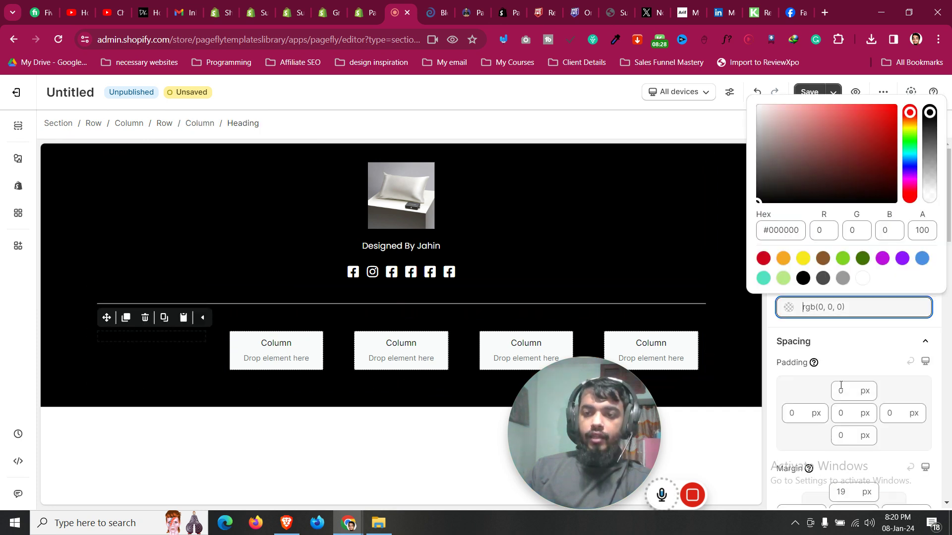
pyautogui.click(863, 278)
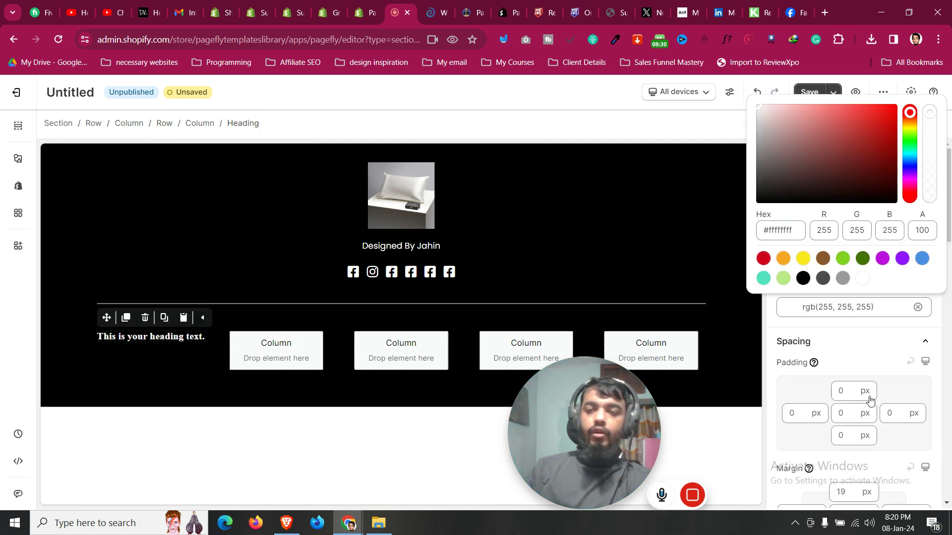
# Set the new heading's font to Poppins and all its margins to 0 px
pyautogui.scroll(-4, 874, 382)
pyautogui.scroll(-4, 835, 404)
pyautogui.click(835, 320)
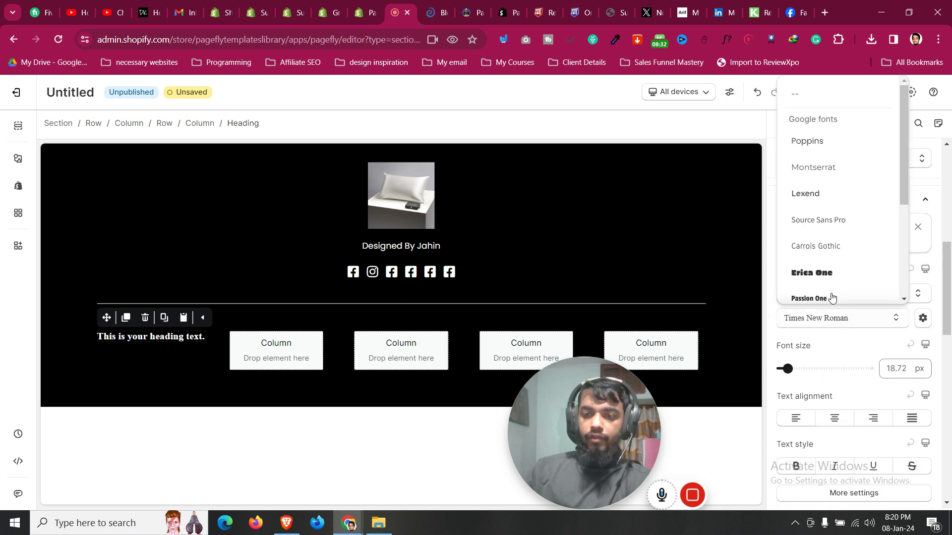
pyautogui.click(827, 148)
pyautogui.scroll(5, 847, 386)
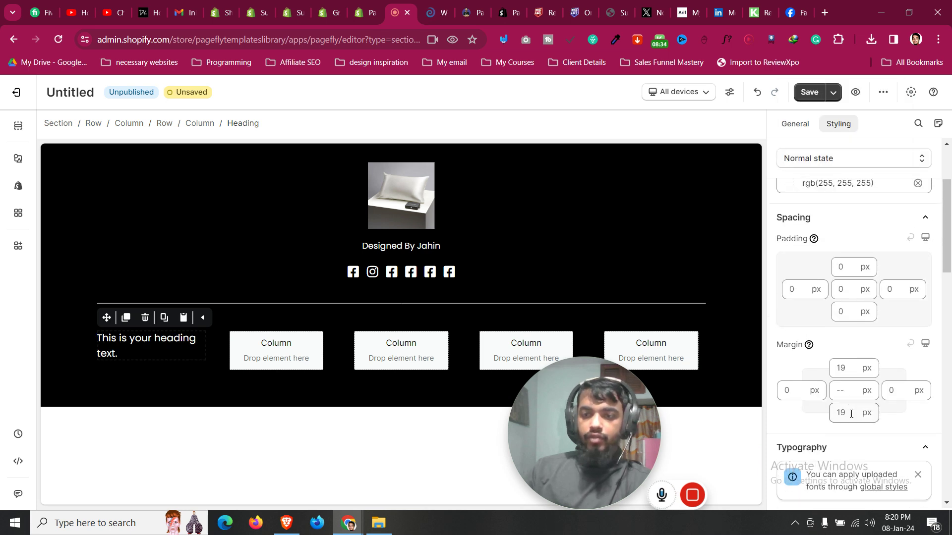
pyautogui.write('0')
# Set the heading's font size to 16 px and replace its text with "BlendJet"
pyautogui.scroll(-5, 887, 387)
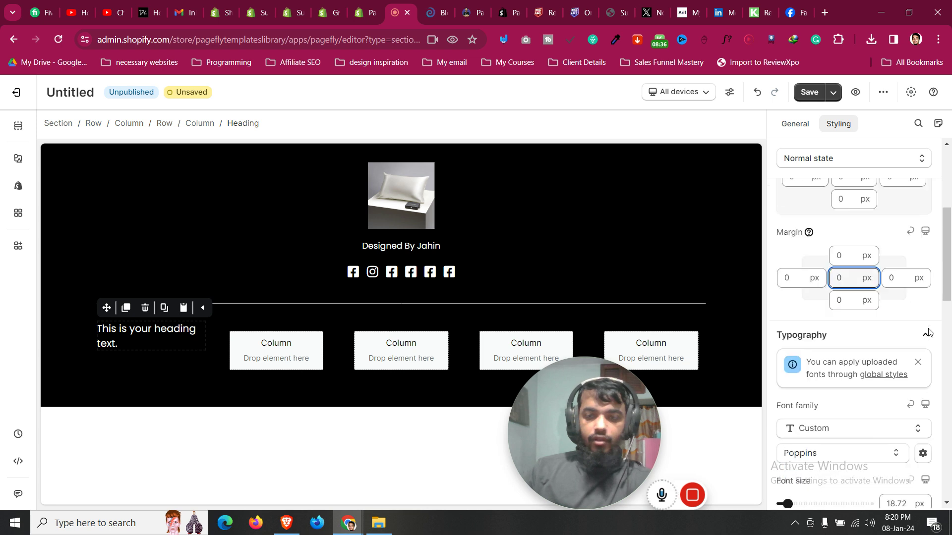
pyautogui.doubleClick(895, 369)
pyautogui.press('BackSpace')
pyautogui.write('16')
pyautogui.click(789, 123)
pyautogui.tripleClick(864, 248)
pyautogui.write('BlendJet')
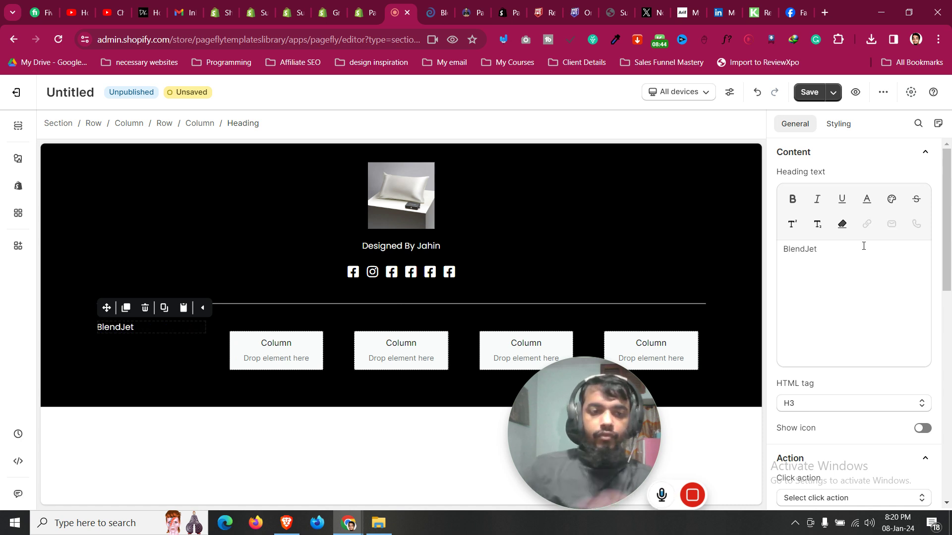
# Link the first column's BlendJet heading to the BaldiePro™ Head Shaver Kit product through a Go to URL click action
pyautogui.scroll(-3, 816, 402)
pyautogui.click(840, 376)
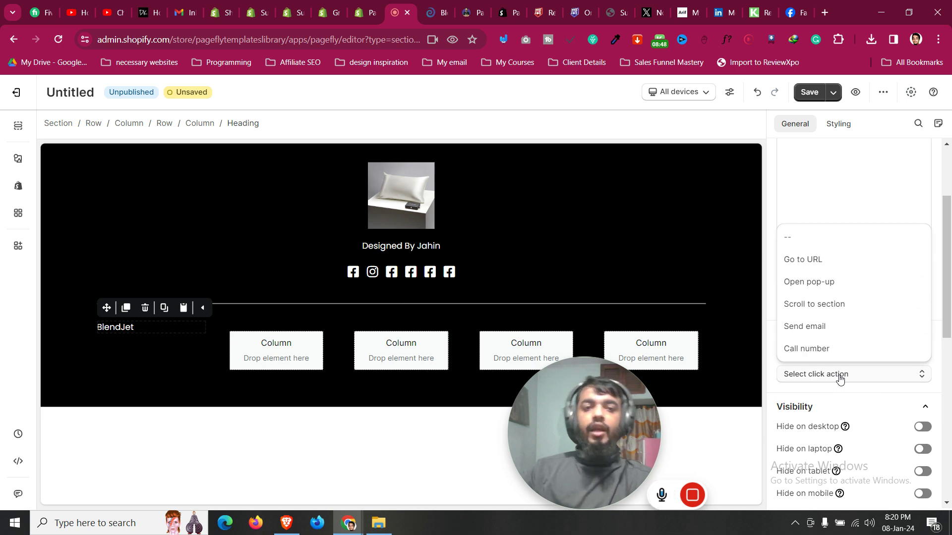
pyautogui.click(835, 268)
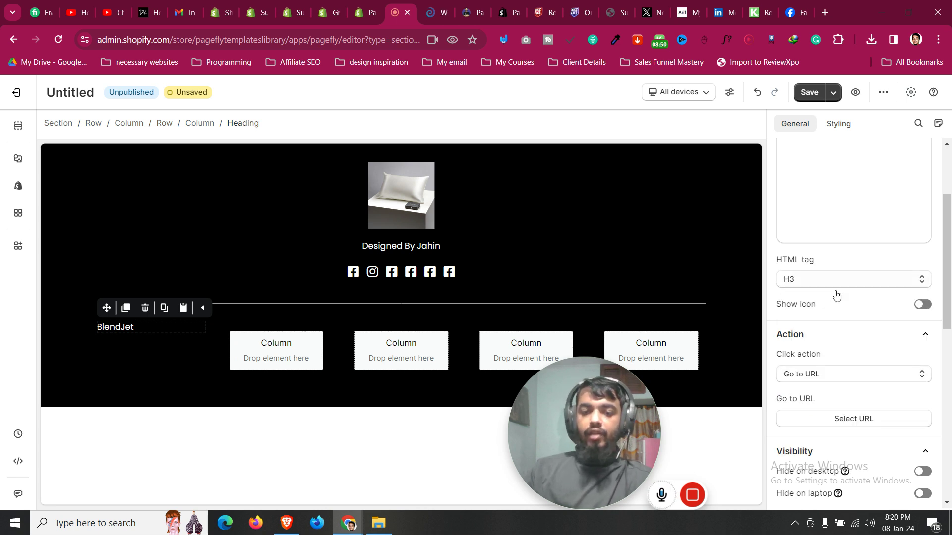
pyautogui.click(847, 418)
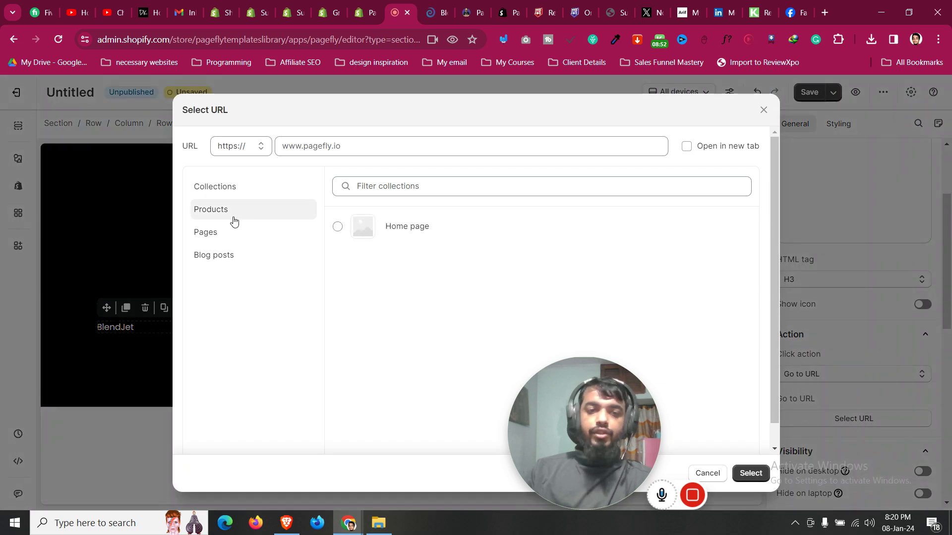
pyautogui.click(206, 233)
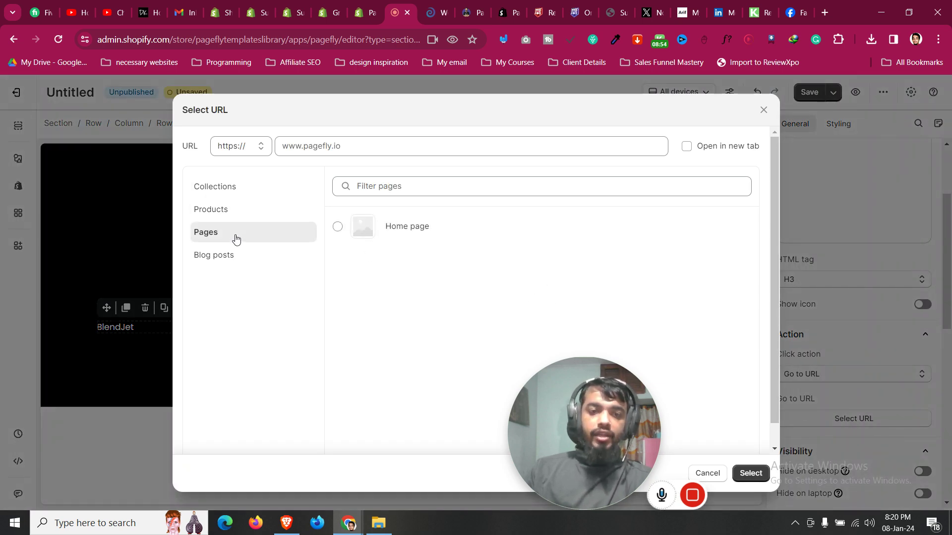
pyautogui.scroll(-1, 236, 239)
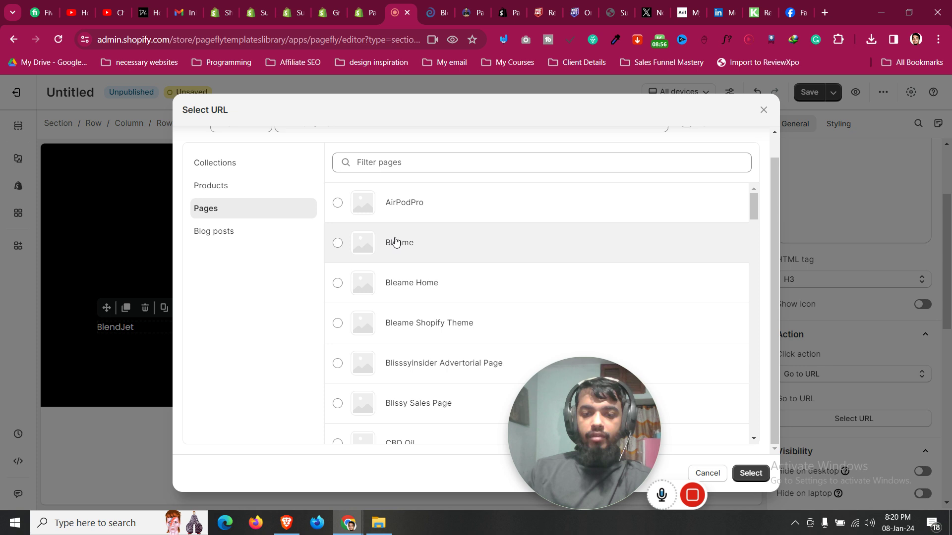
pyautogui.click(227, 189)
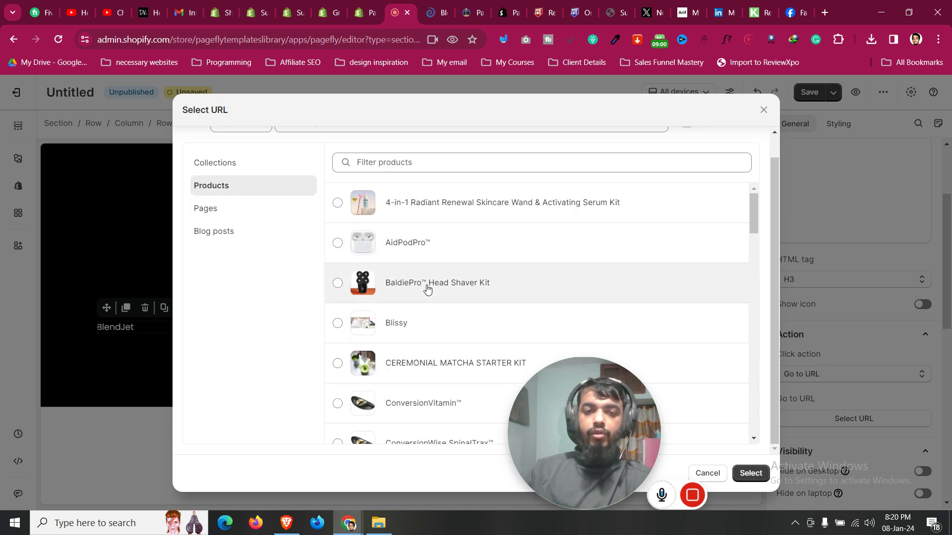
pyautogui.click(428, 289)
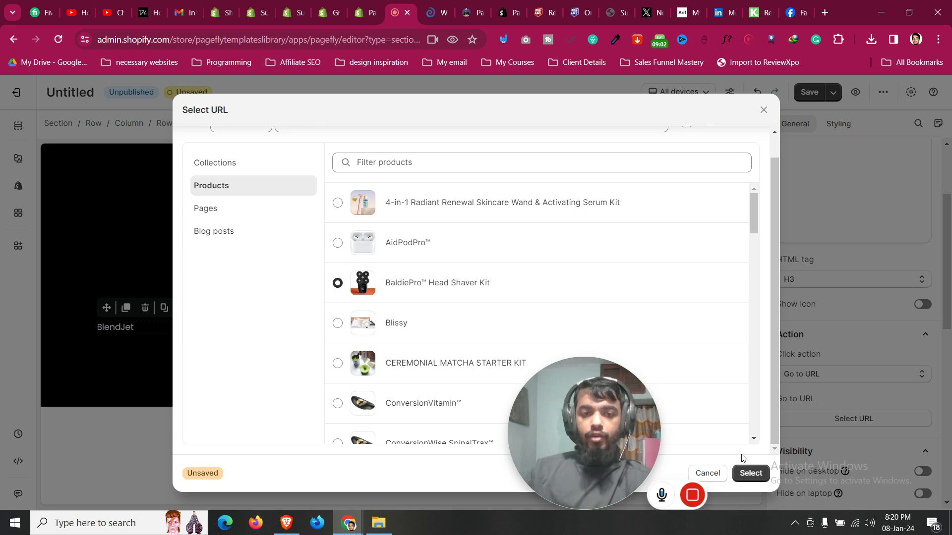
pyautogui.click(752, 475)
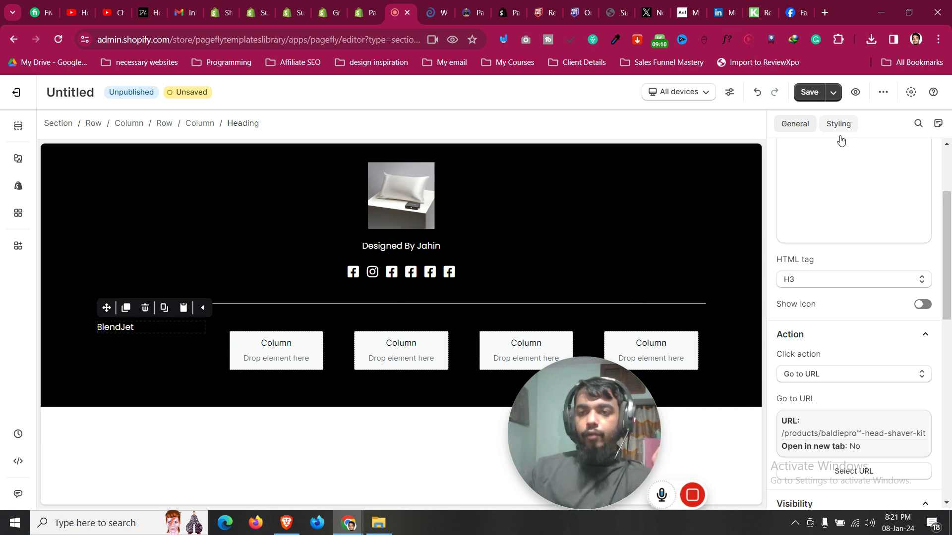
# Duplicate the linked BlendJet heading in the first column and check the BlendJet reference footer
pyautogui.click(131, 309)
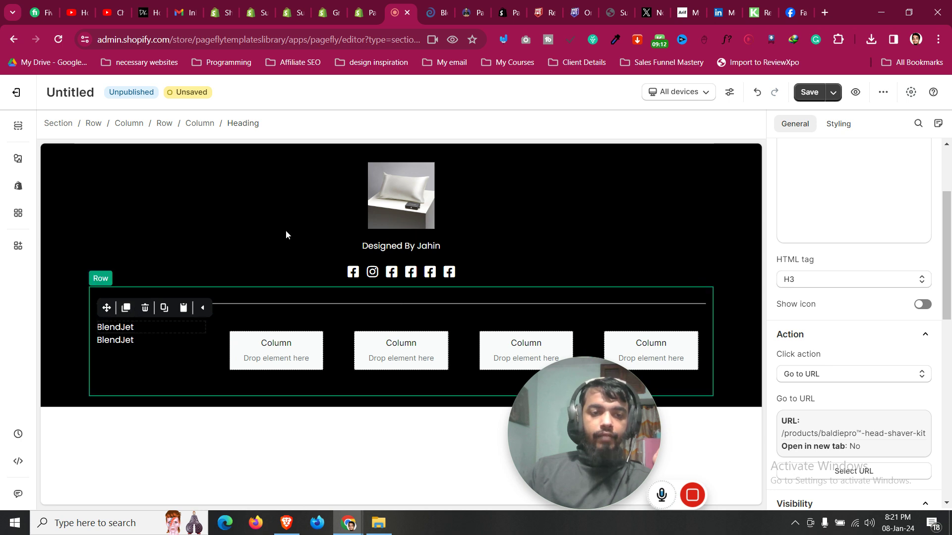
pyautogui.click(438, 12)
pyautogui.click(396, 18)
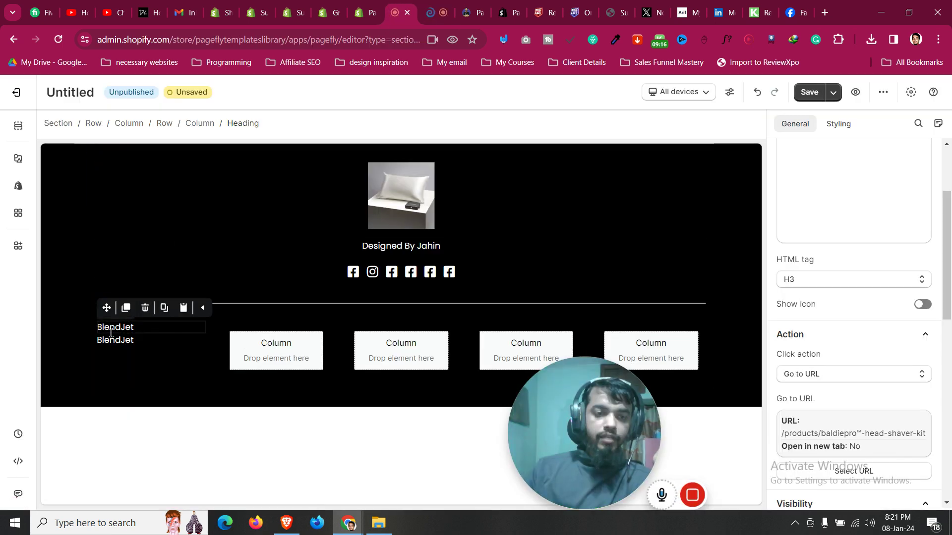
# Set the original heading's bottom margin to 10 px and copy its styling onto the duplicate below
pyautogui.click(839, 125)
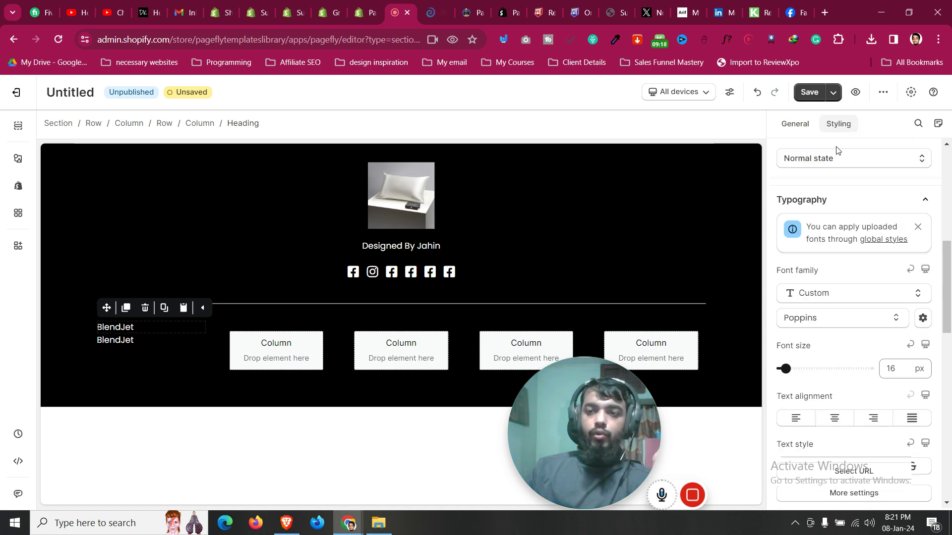
pyautogui.scroll(5, 846, 323)
pyautogui.click(845, 421)
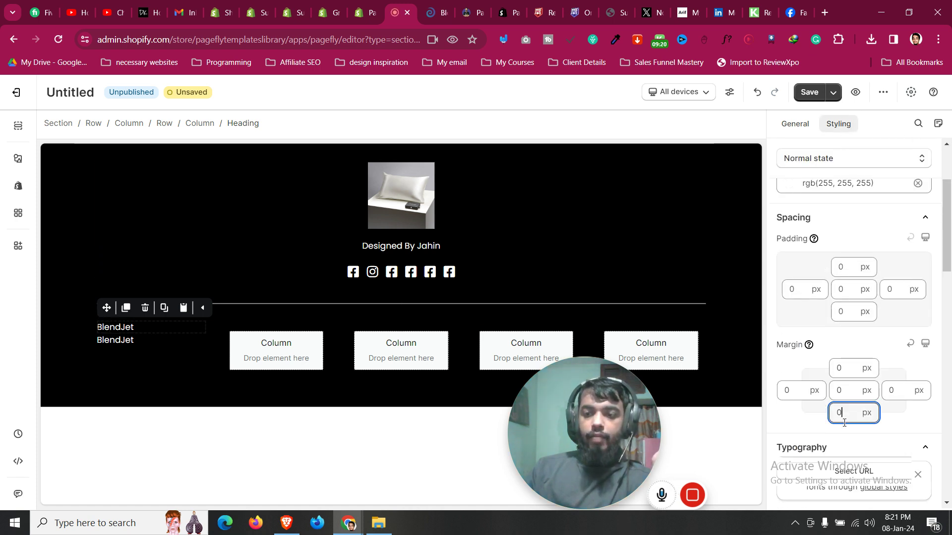
pyautogui.click(164, 308)
pyautogui.click(184, 326)
# Duplicate the restyled heading until the first column holds five BlendJet headings
pyautogui.click(127, 331)
pyautogui.click(127, 327)
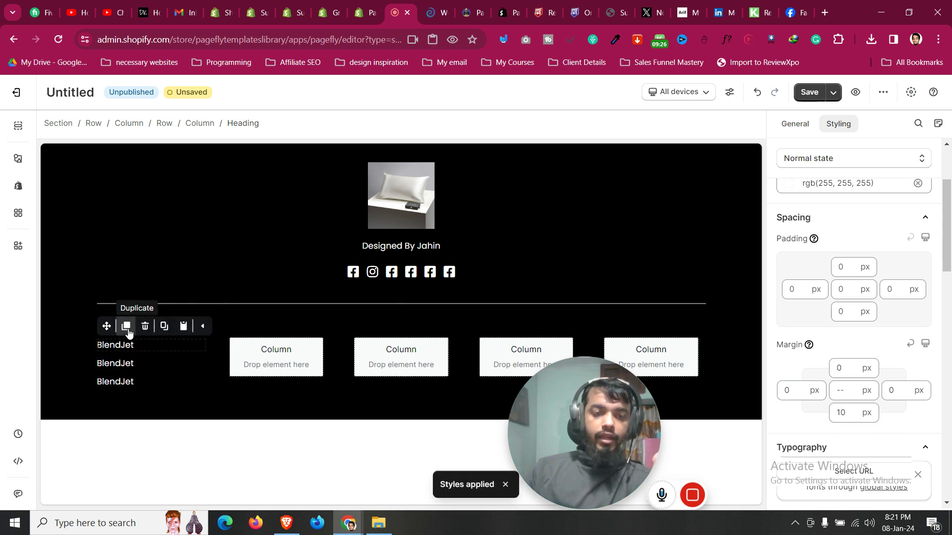
pyautogui.click(127, 327)
pyautogui.click(72, 350)
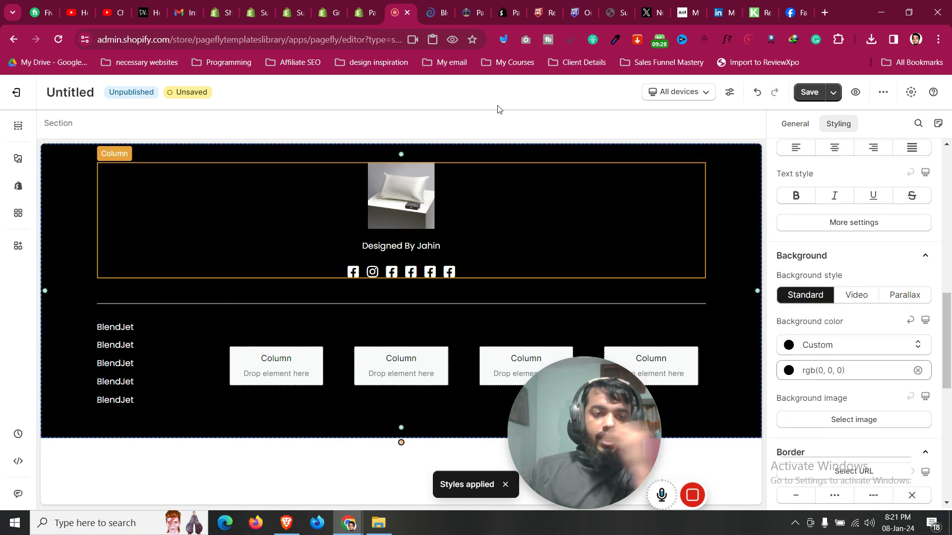
# Check the reference footer's columns, then move a BlendJet heading into the second column and duplicate it to fill five rows
pyautogui.hotkey('ctrl', 'Tab')
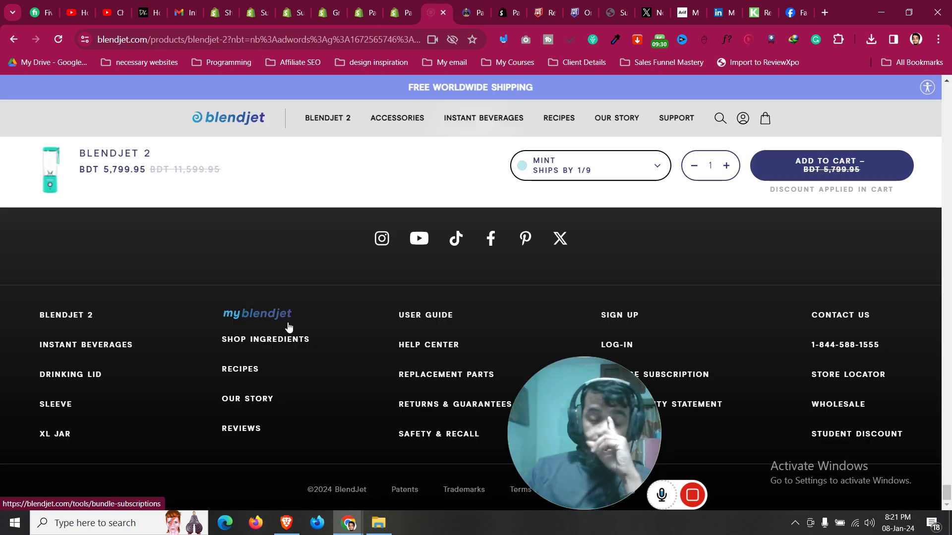
pyautogui.click(395, 6)
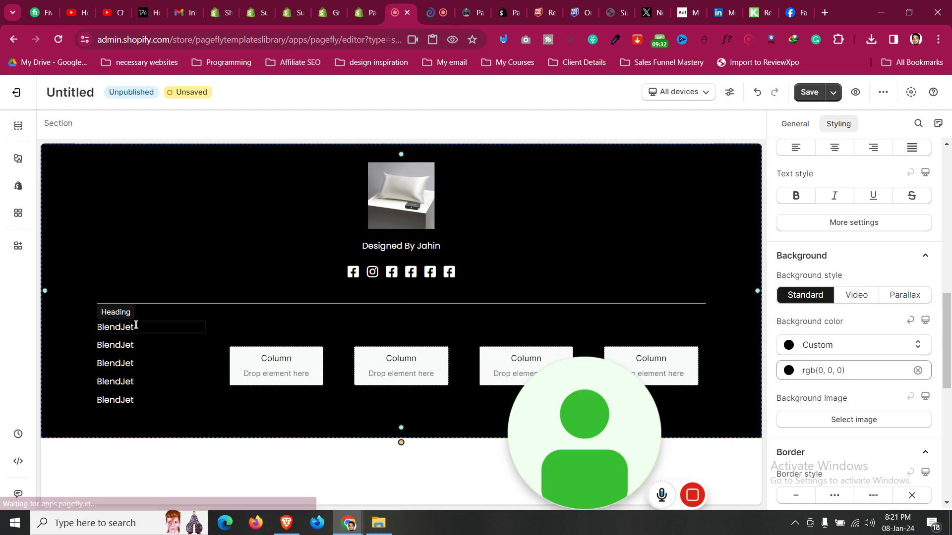
pyautogui.click(124, 326)
pyautogui.moveTo(106, 308); pyautogui.dragTo(259, 392)
pyautogui.click(256, 314)
pyautogui.click(256, 315)
pyautogui.click(255, 315)
pyautogui.click(256, 314)
pyautogui.click(251, 308)
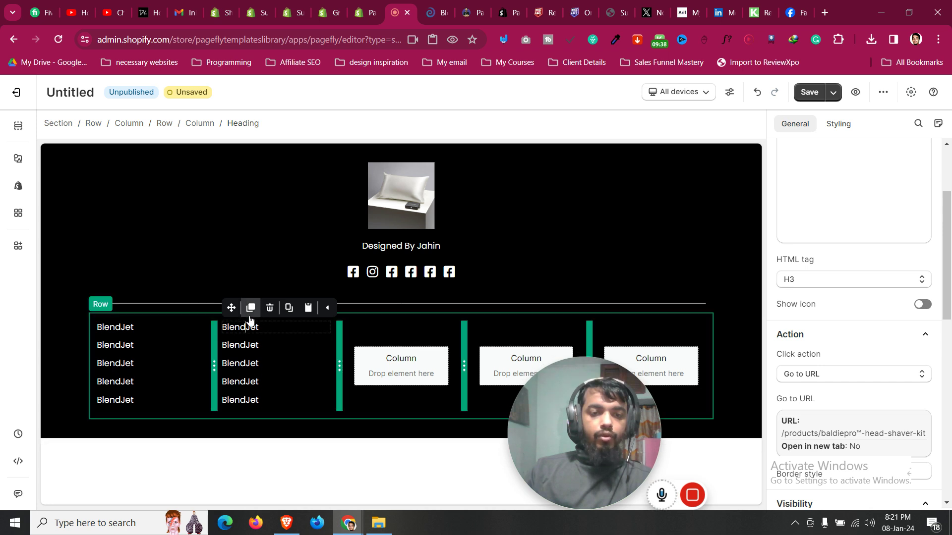
# Move a spare heading from the second column into the third and duplicate it to make five rows
pyautogui.moveTo(231, 308); pyautogui.dragTo(372, 327)
pyautogui.click(377, 313)
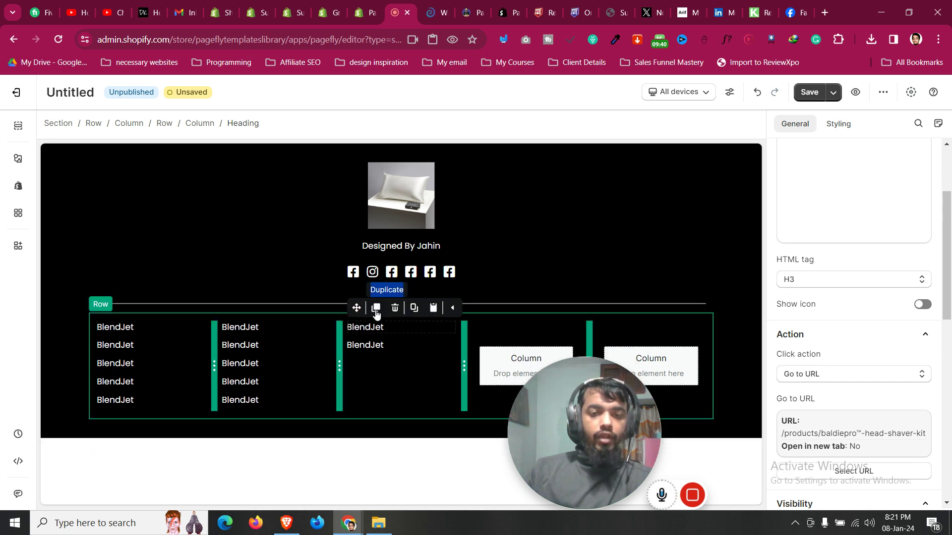
pyautogui.click(377, 314)
pyautogui.click(377, 313)
pyautogui.click(377, 313)
pyautogui.click(375, 308)
# Move a spare heading from the third column into the fourth and duplicate it to make five rows
pyautogui.moveTo(356, 308); pyautogui.dragTo(491, 327)
pyautogui.click(502, 311)
pyautogui.click(502, 312)
pyautogui.click(502, 311)
pyautogui.click(502, 311)
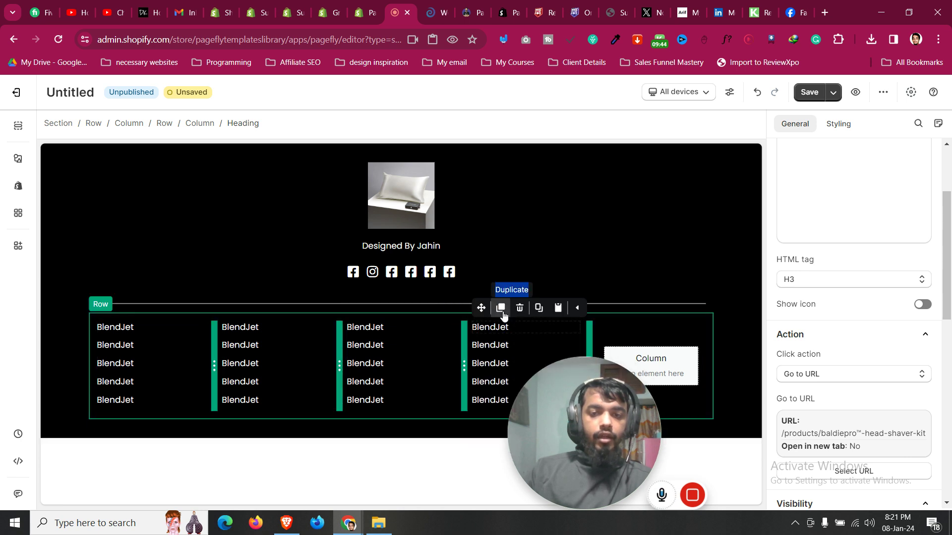
pyautogui.click(498, 311)
# Move a spare heading into the fifth column, duplicate it to make five rows and delete the extra copy
pyautogui.moveTo(481, 308); pyautogui.dragTo(619, 326)
pyautogui.click(626, 310)
pyautogui.click(626, 309)
pyautogui.click(627, 310)
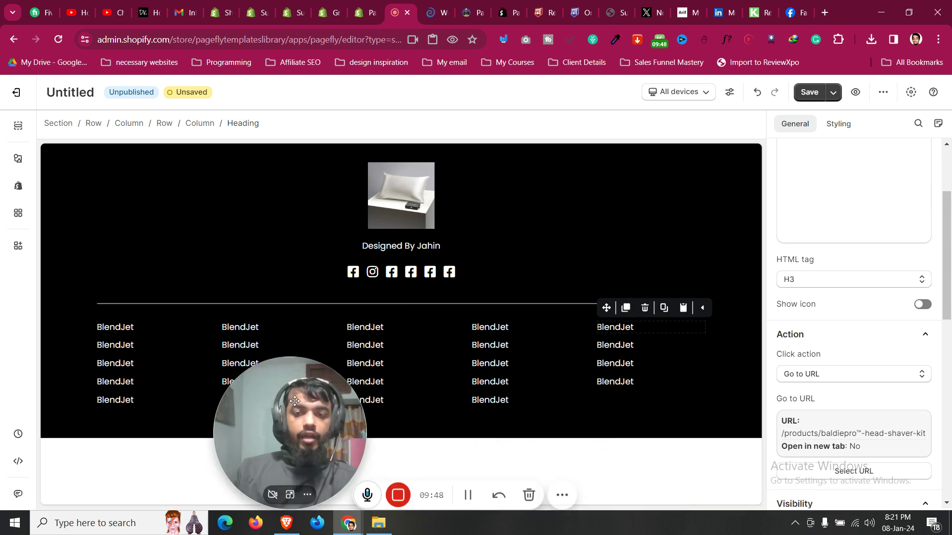
pyautogui.click(627, 310)
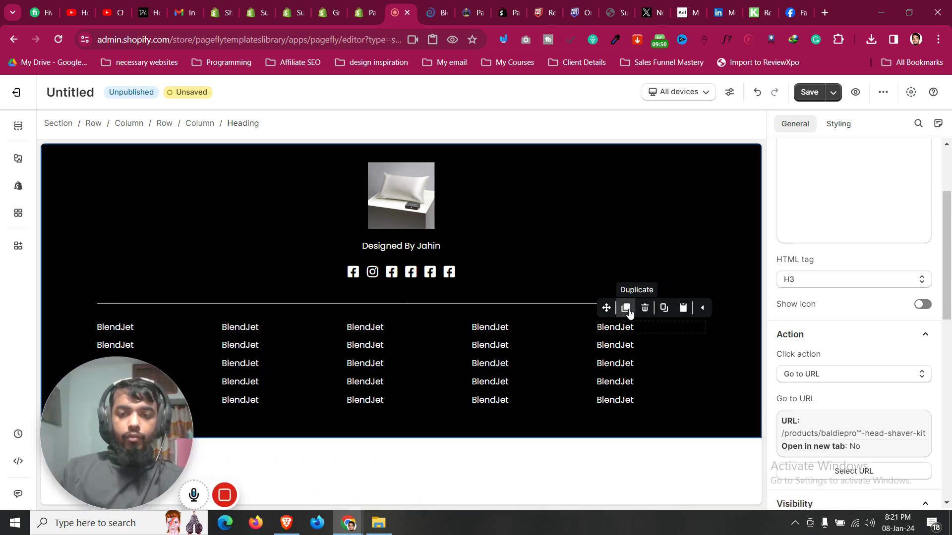
pyautogui.click(627, 310)
pyautogui.click(619, 419)
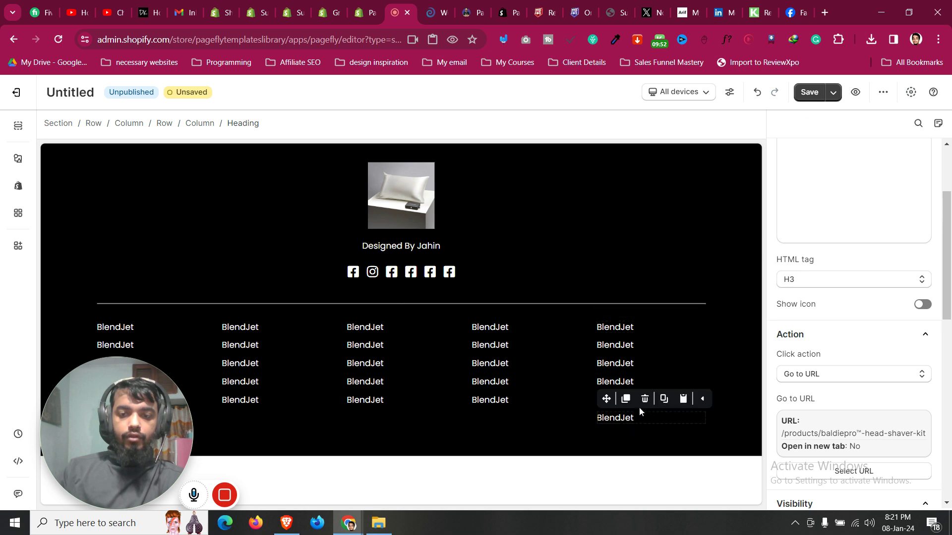
pyautogui.click(644, 398)
# Compare the finished columns with the BlendJet reference footer, including its bottom row of policy links
pyautogui.moveTo(57, 433); pyautogui.dragTo(762, 314)
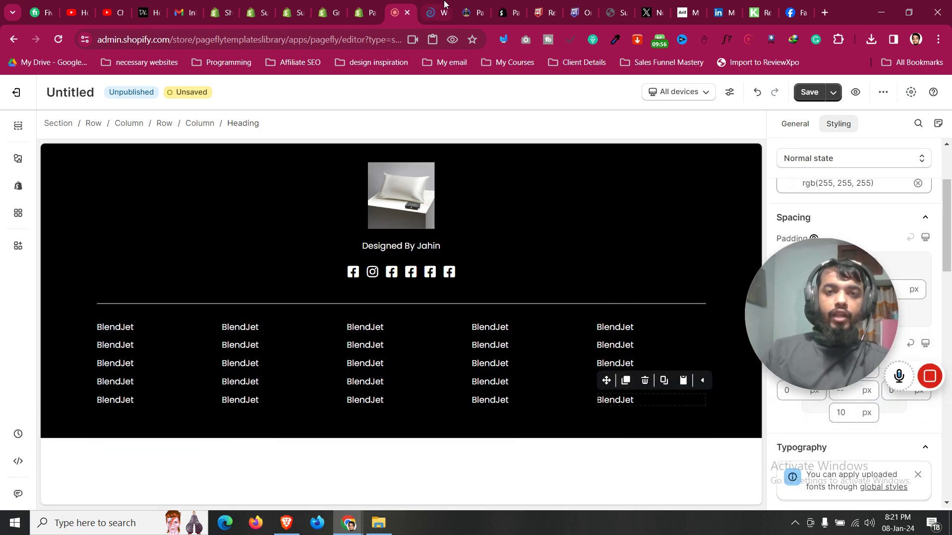
pyautogui.click(431, 12)
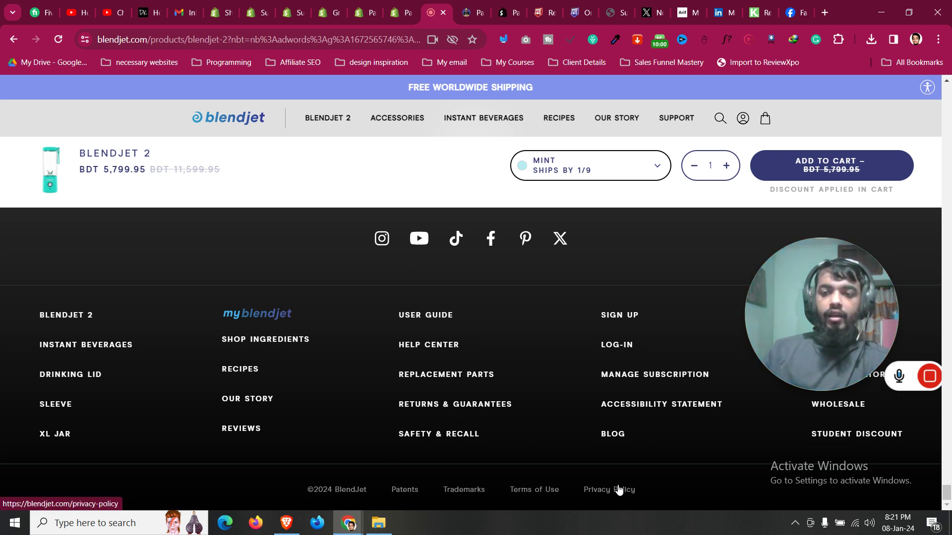
pyautogui.moveTo(818, 317); pyautogui.dragTo(687, 409)
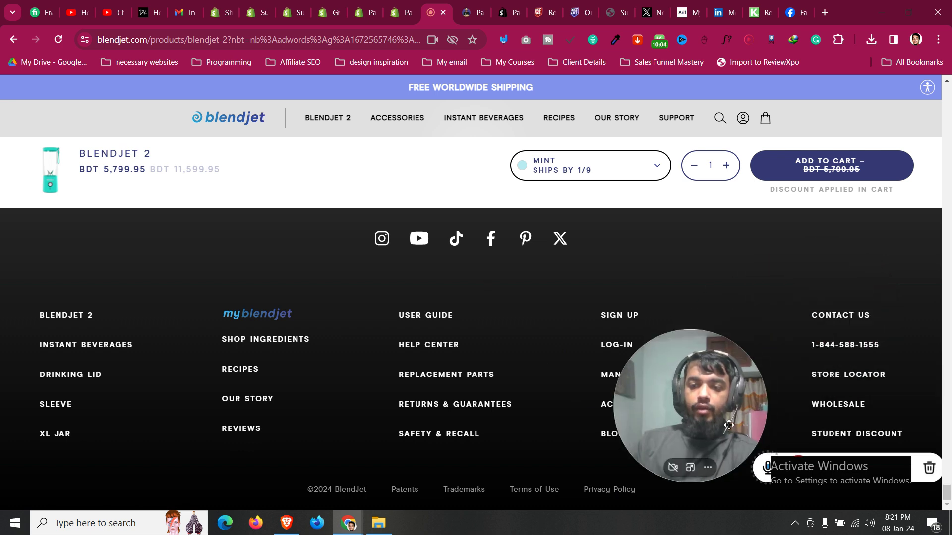
pyautogui.click(411, 4)
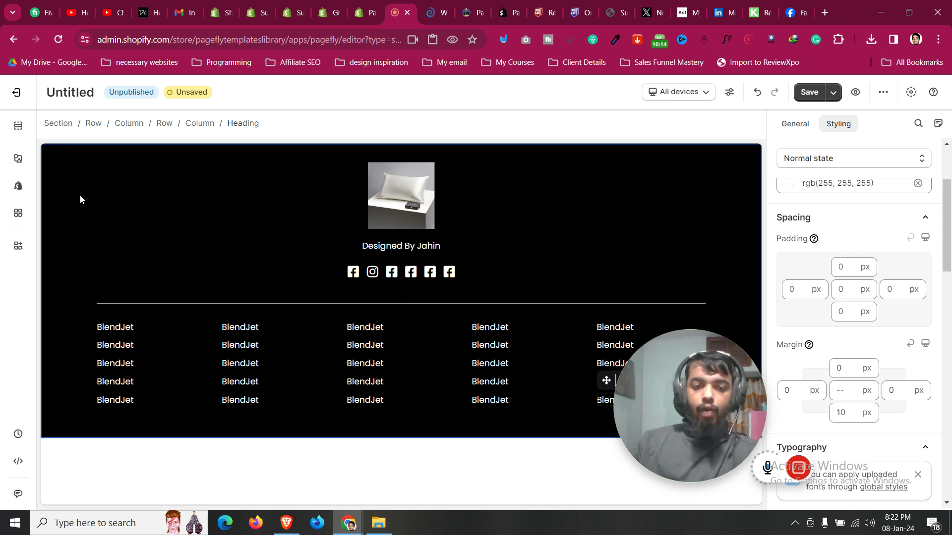
# Save and publish the section with the title "Footer"
pyautogui.click(833, 93)
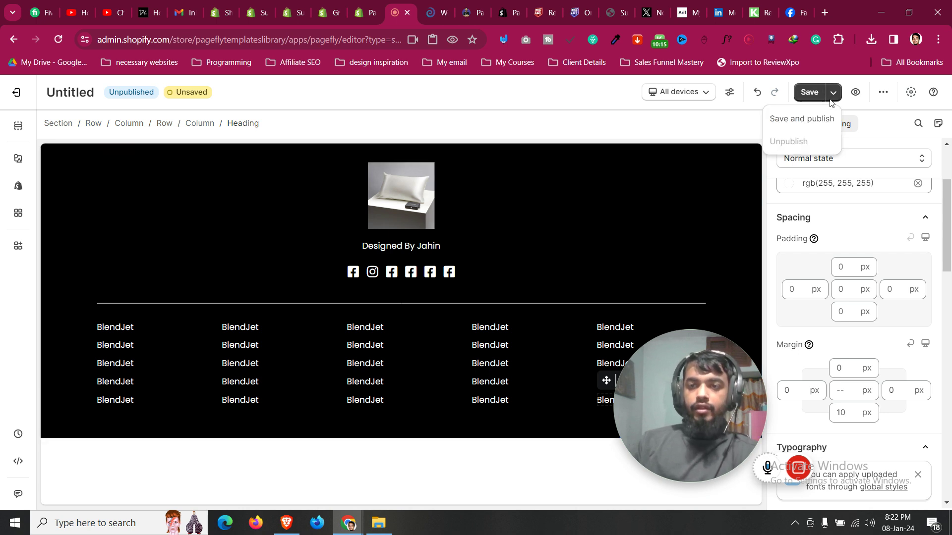
pyautogui.click(832, 124)
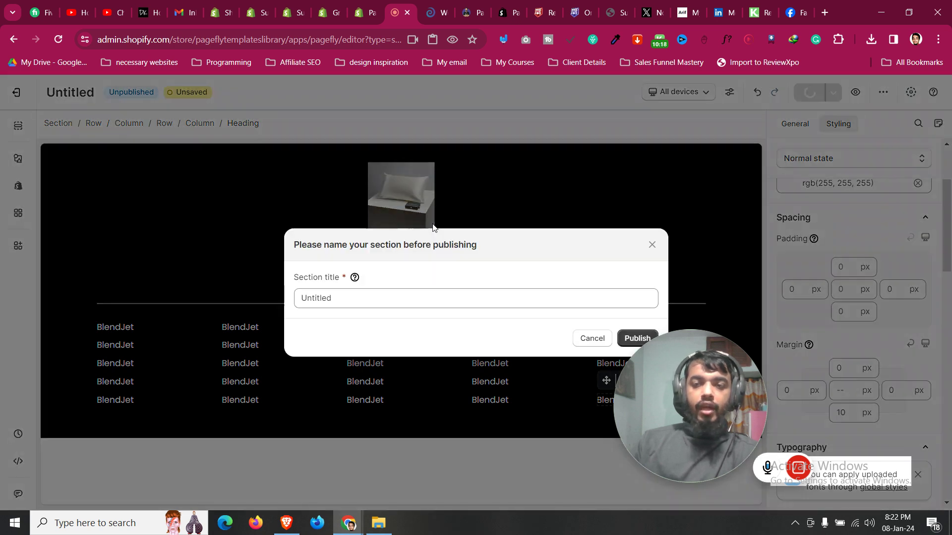
pyautogui.click(420, 297)
pyautogui.write('F')
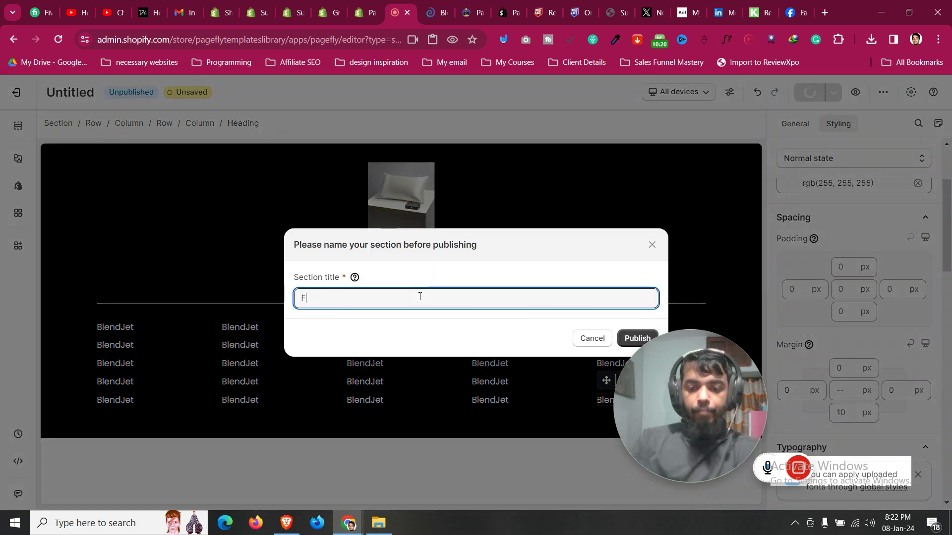
pyautogui.write('ooter')
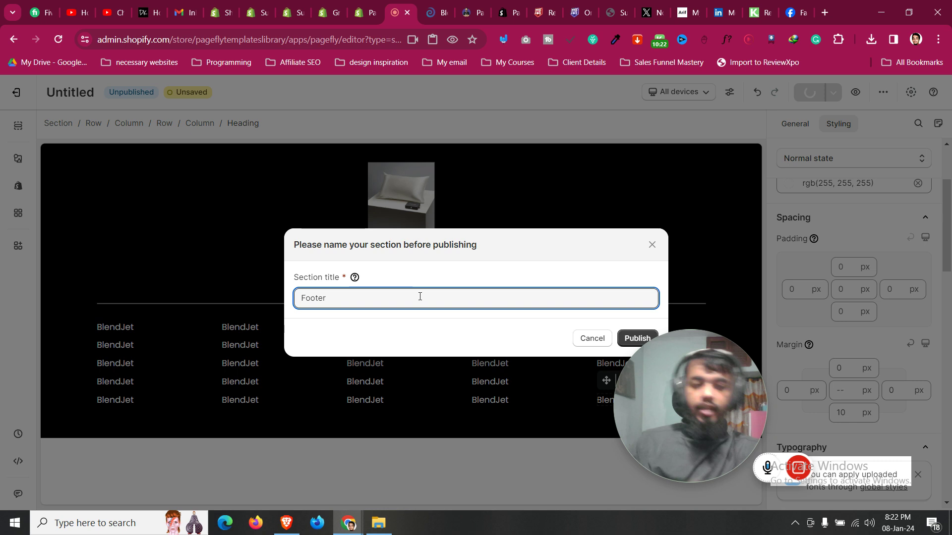
pyautogui.click(639, 339)
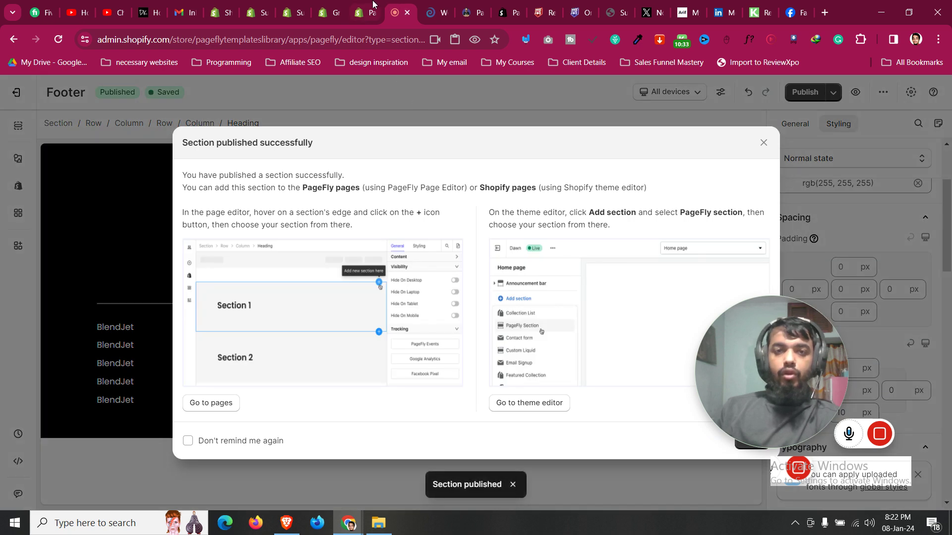
# Open the store's current Dawn theme in the Shopify theme editor and go to the home page's existing footer
pyautogui.click(371, 7)
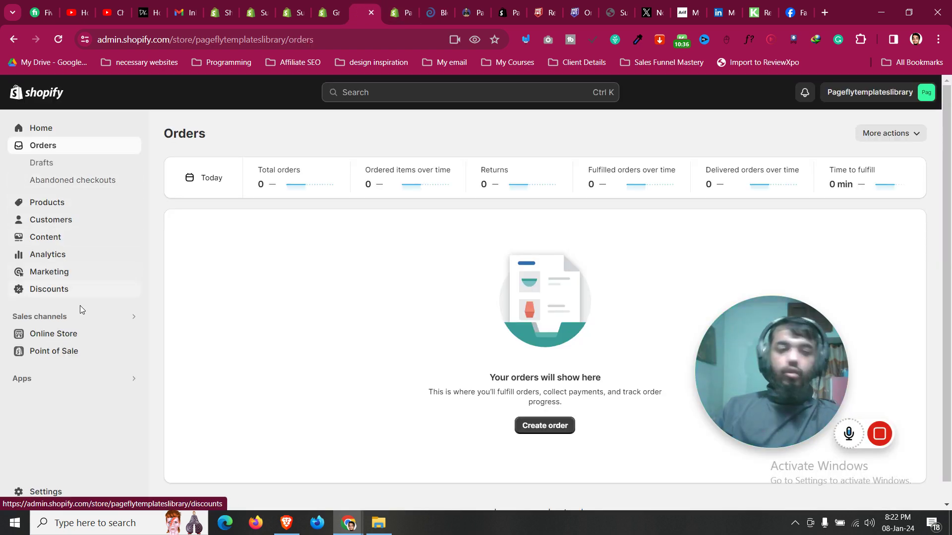
pyautogui.click(82, 334)
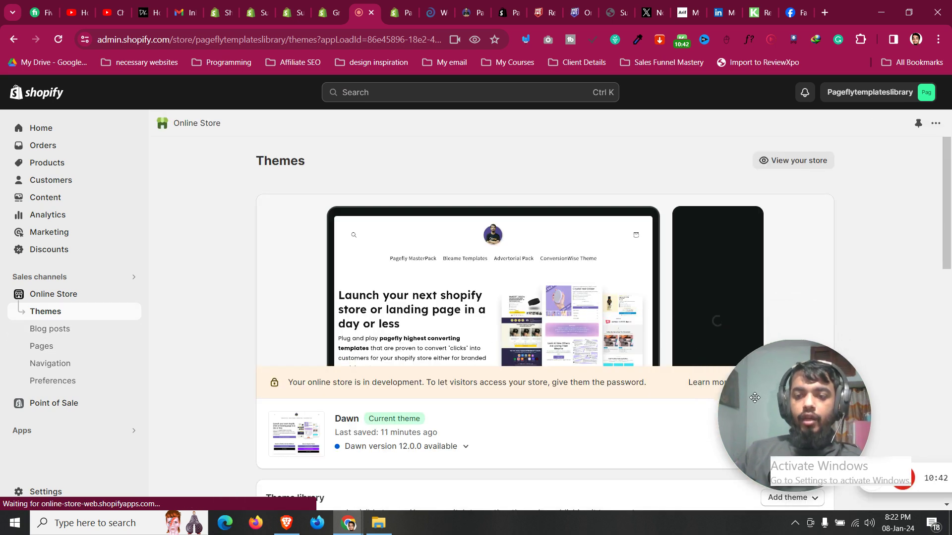
pyautogui.click(777, 431)
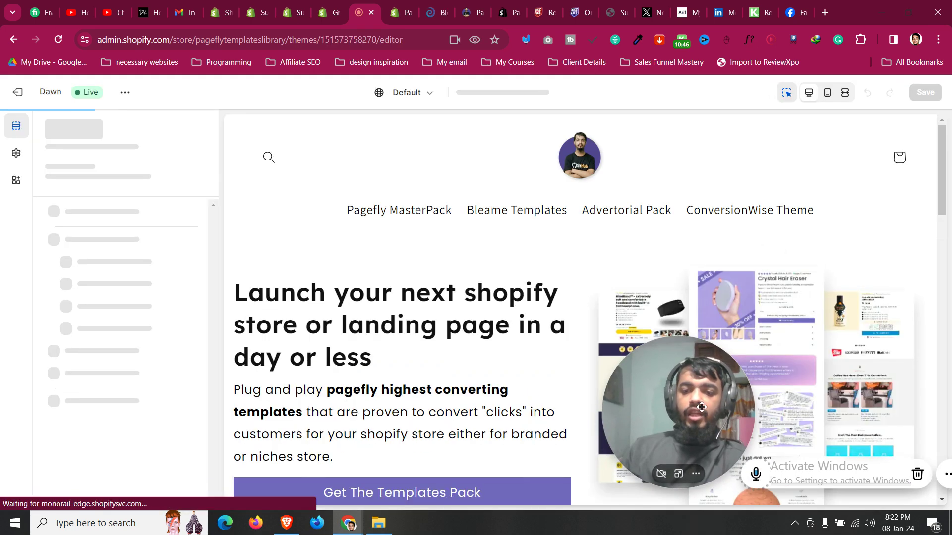
pyautogui.scroll(-5, 475, 288)
pyautogui.scroll(-15, 474, 288)
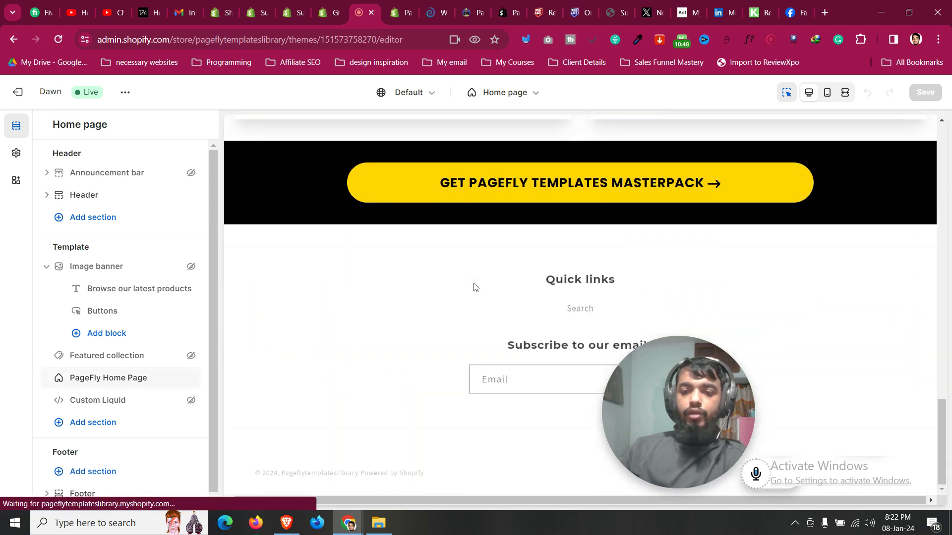
# Hide the home page's default footer and add a PageFly Section to the footer group
pyautogui.scroll(-1, 120, 424)
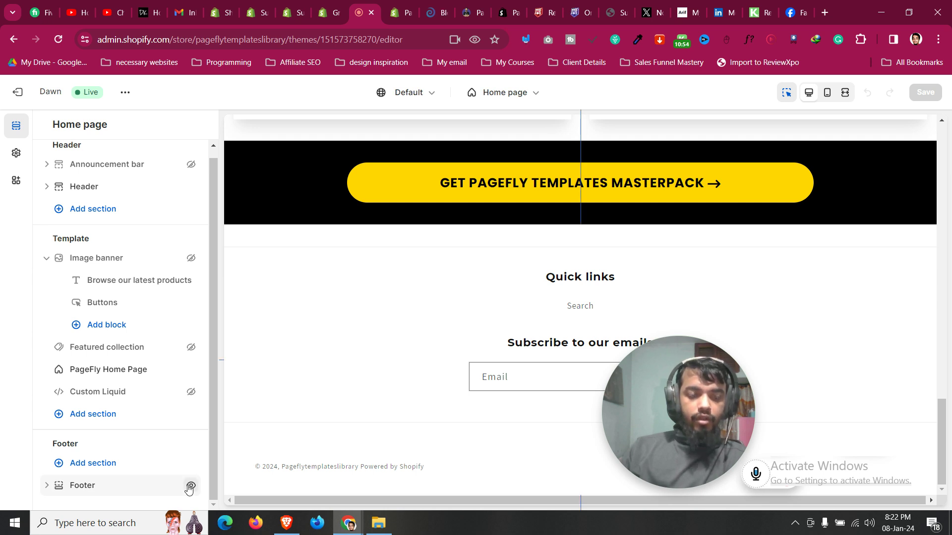
pyautogui.click(190, 486)
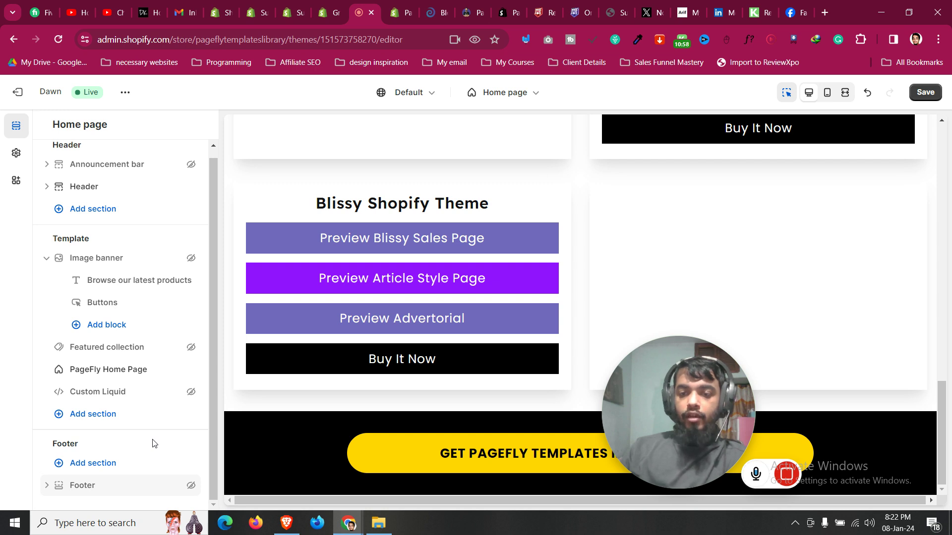
pyautogui.click(125, 464)
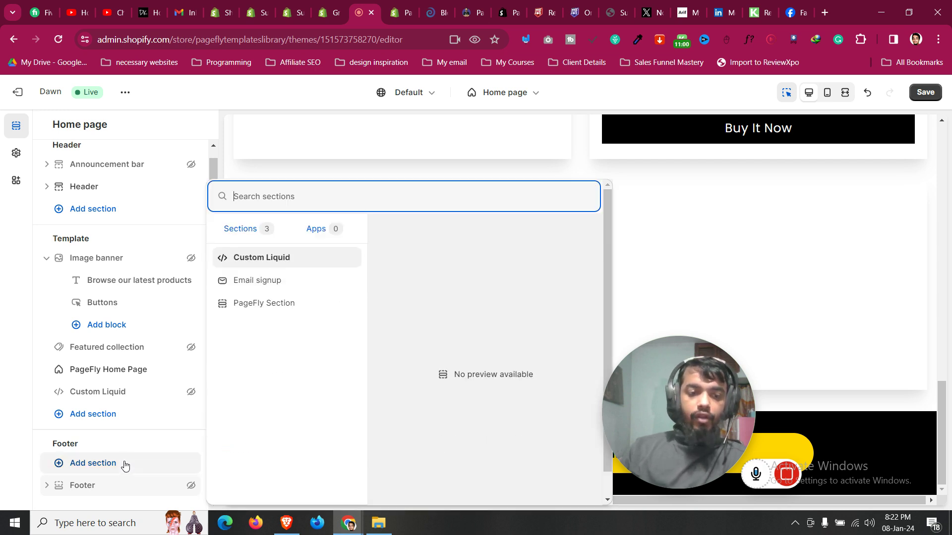
pyautogui.click(268, 309)
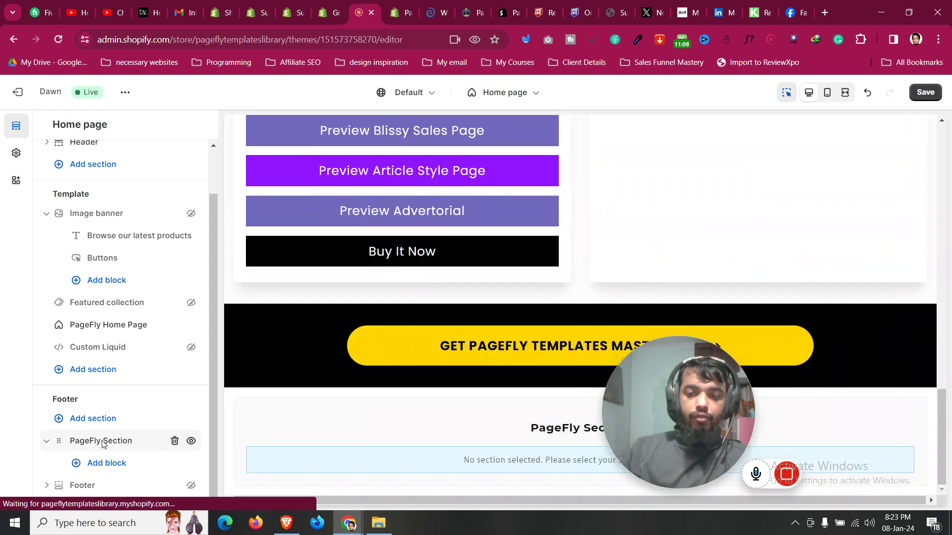
# Assign the published "Footer" section to the new PageFly Section and save the theme
pyautogui.click(102, 445)
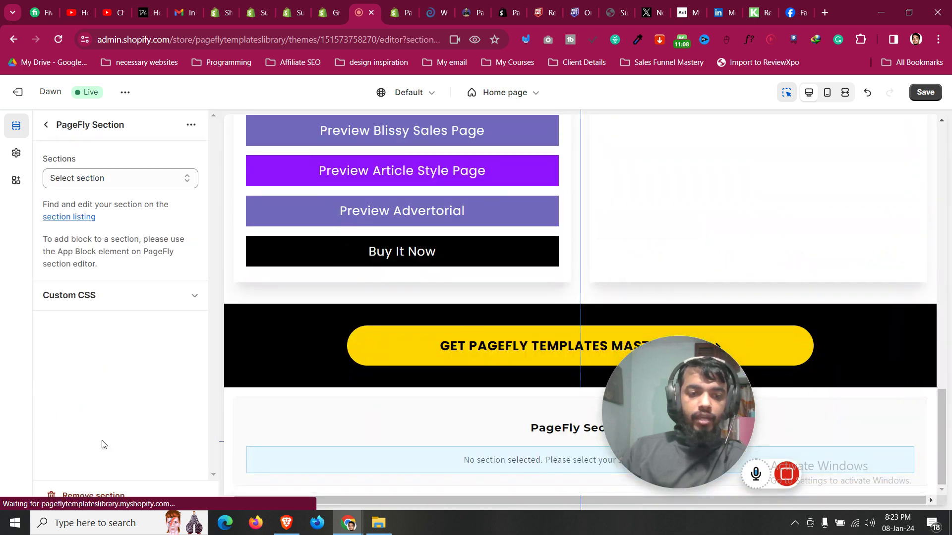
pyautogui.click(125, 181)
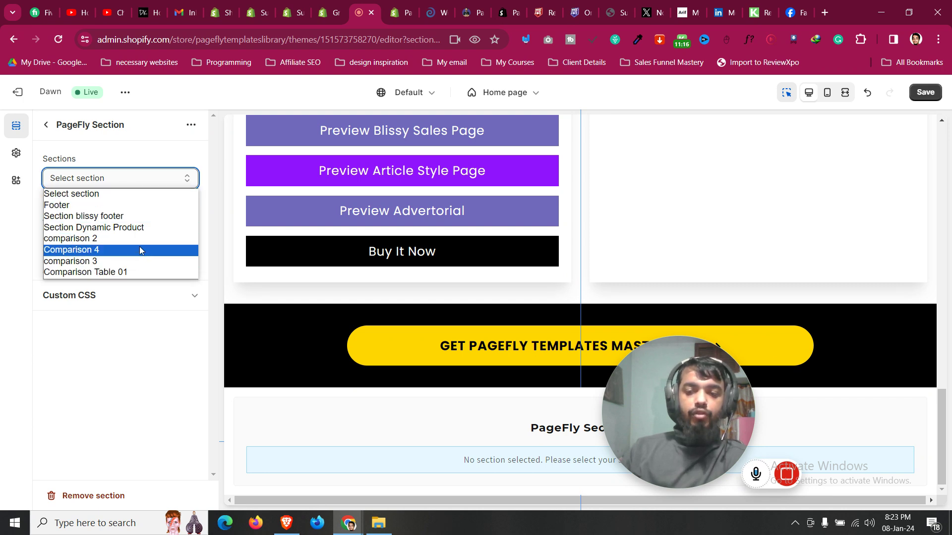
pyautogui.click(139, 205)
pyautogui.scroll(-5, 623, 310)
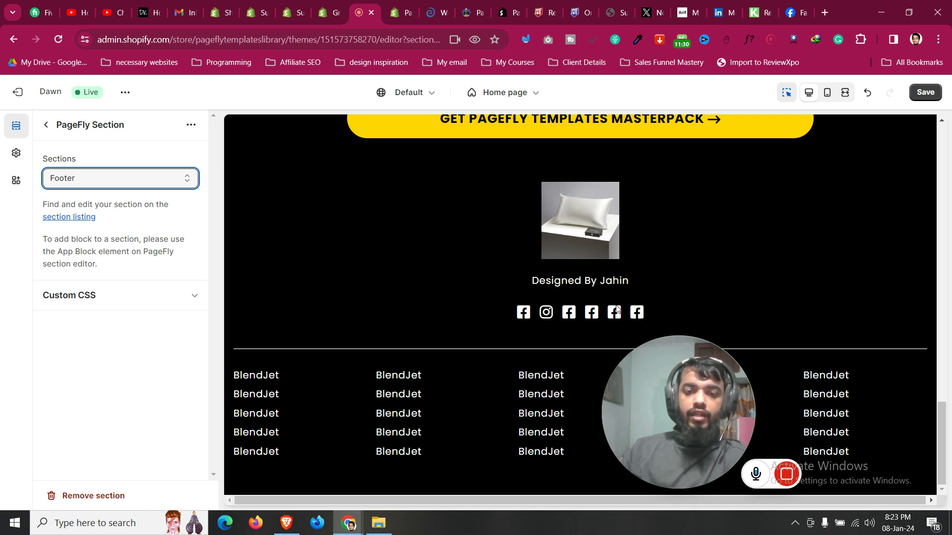
pyautogui.click(925, 94)
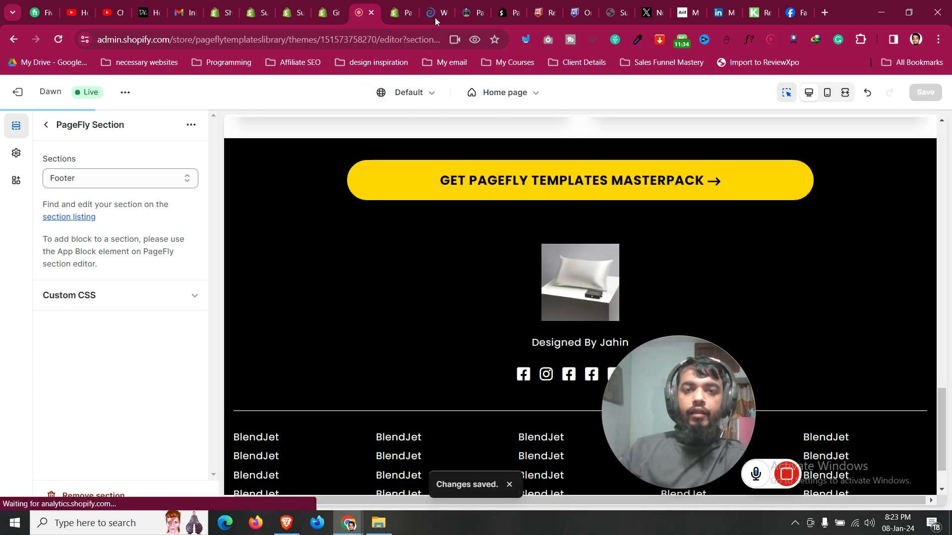
# View the live store, inspect the new footer on the home page, test the first column's top link and return
pyautogui.click(126, 93)
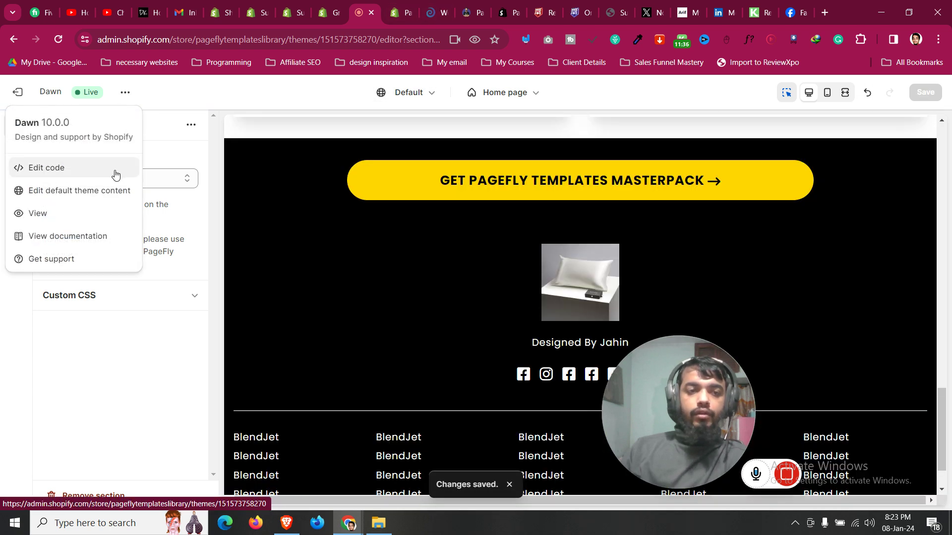
pyautogui.click(78, 215)
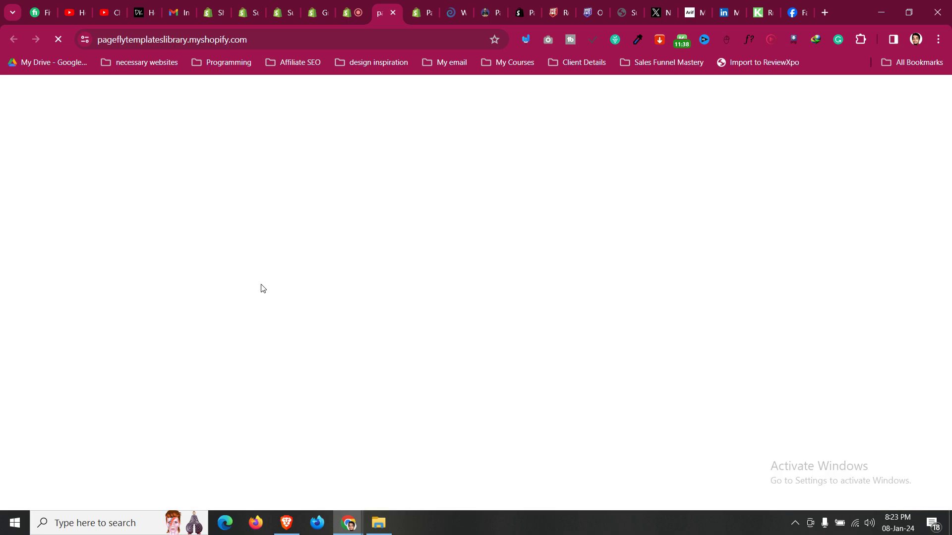
pyautogui.scroll(-3, 269, 288)
pyautogui.scroll(-3, 268, 288)
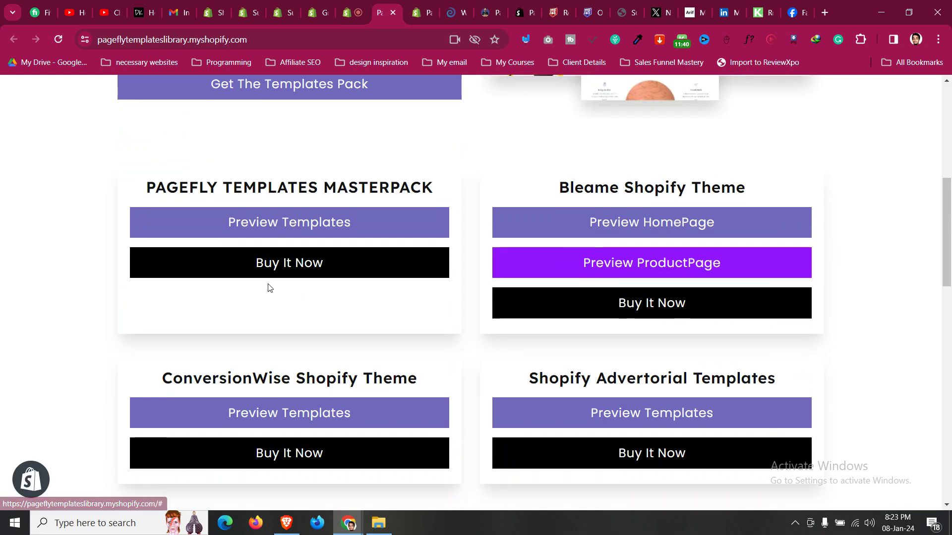
pyautogui.scroll(-7, 269, 288)
pyautogui.scroll(-4, 269, 287)
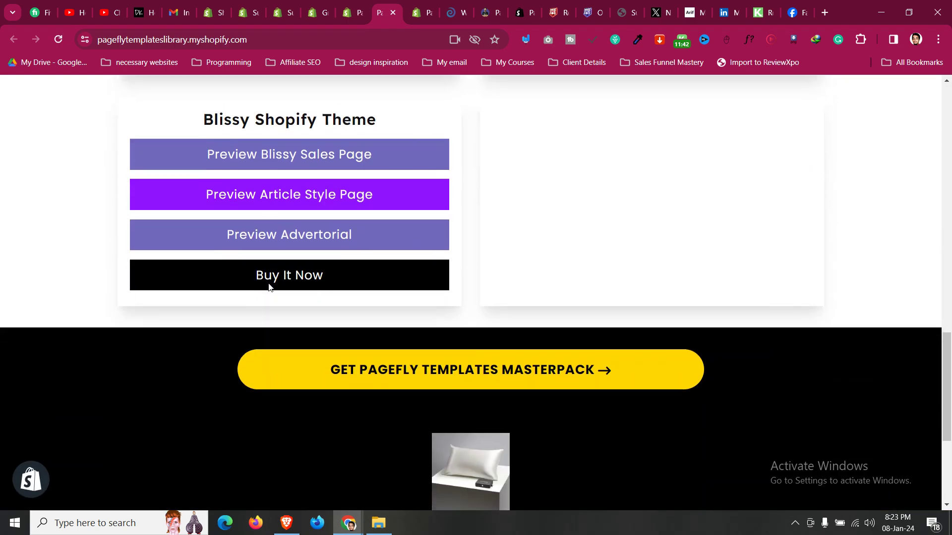
pyautogui.scroll(-4, 269, 289)
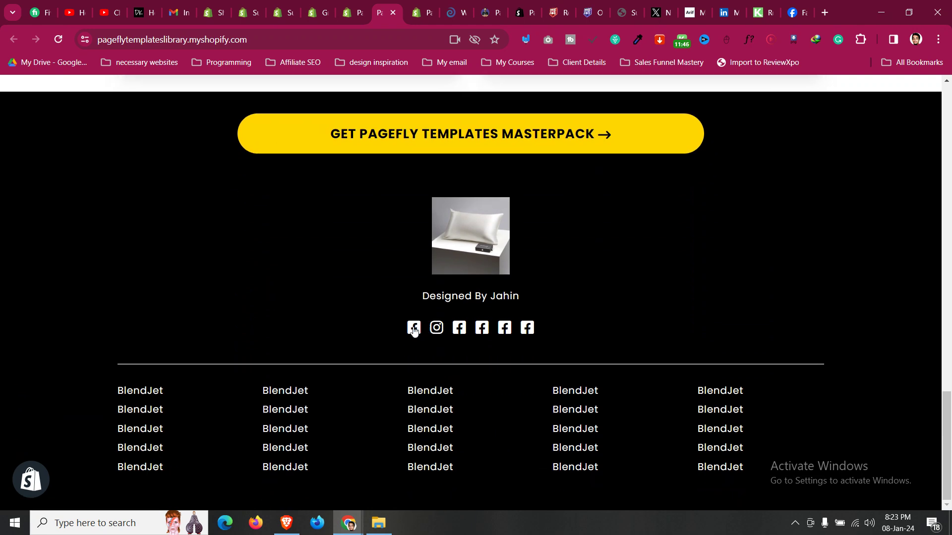
pyautogui.click(129, 392)
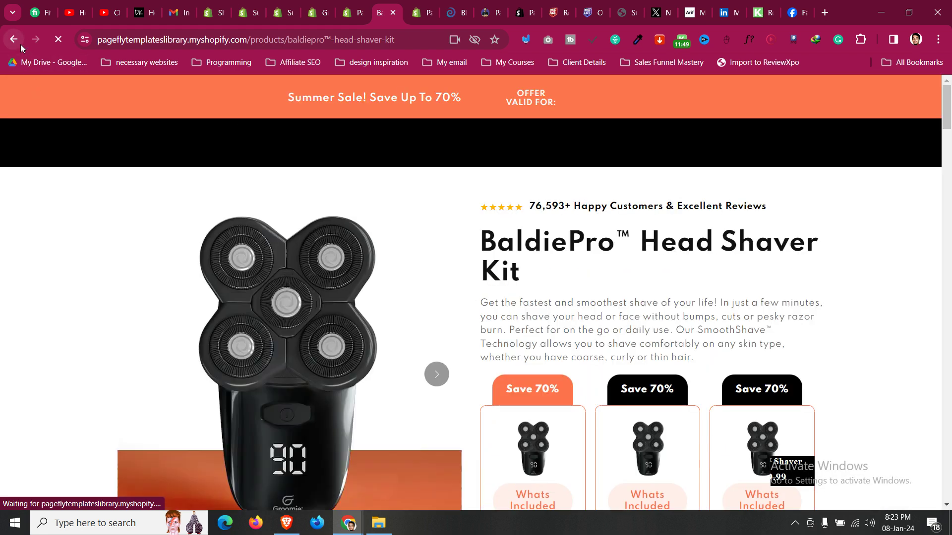
pyautogui.click(20, 43)
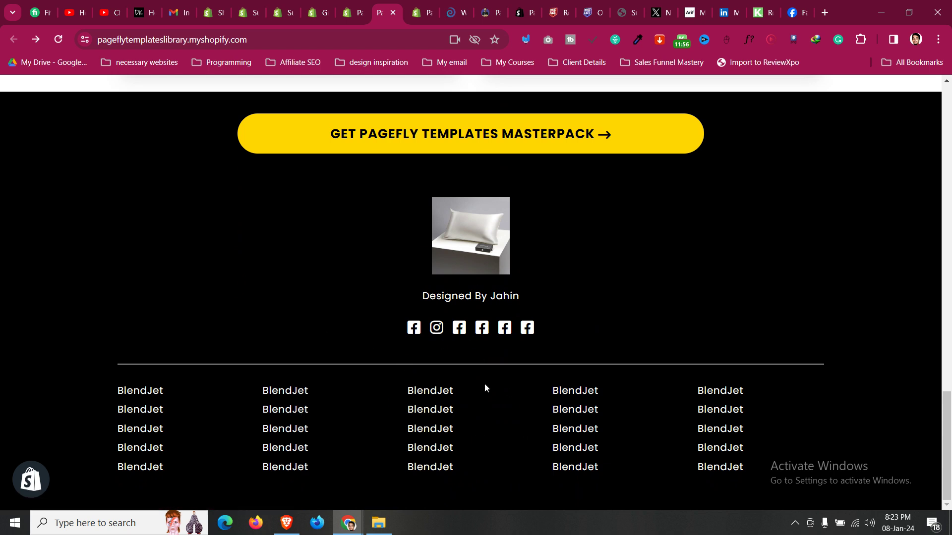
# Look through the home page and the PageFly templates masterpack page, close that page and return to the home page footer
pyautogui.scroll(3, 882, 351)
pyautogui.moveTo(947, 426); pyautogui.dragTo(941, 75)
pyautogui.scroll(-5, 342, 278)
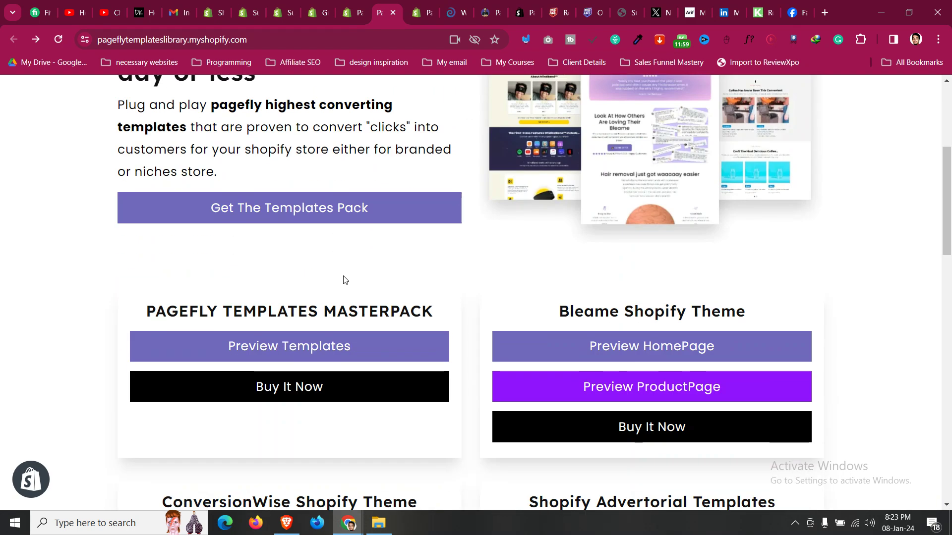
pyautogui.scroll(-2, 365, 206)
pyautogui.click(373, 207)
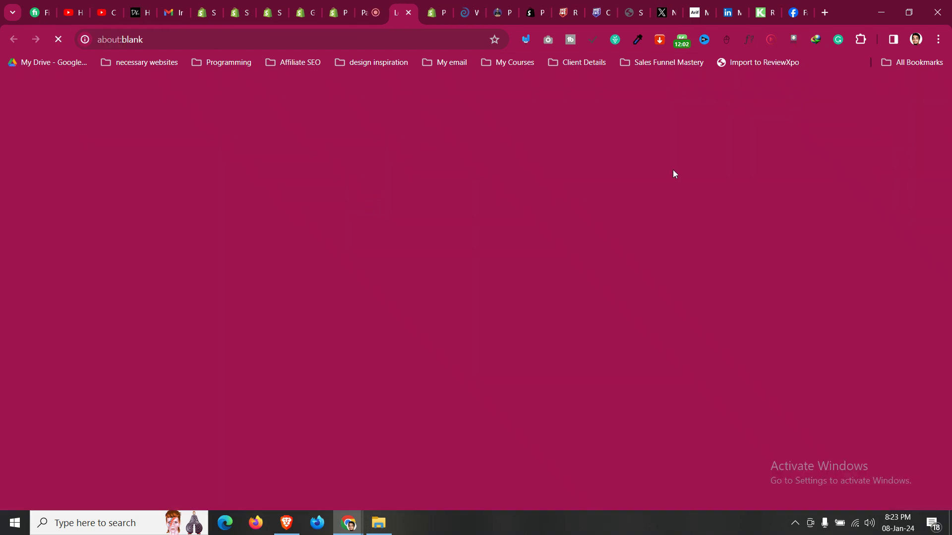
pyautogui.scroll(-10, 295, 282)
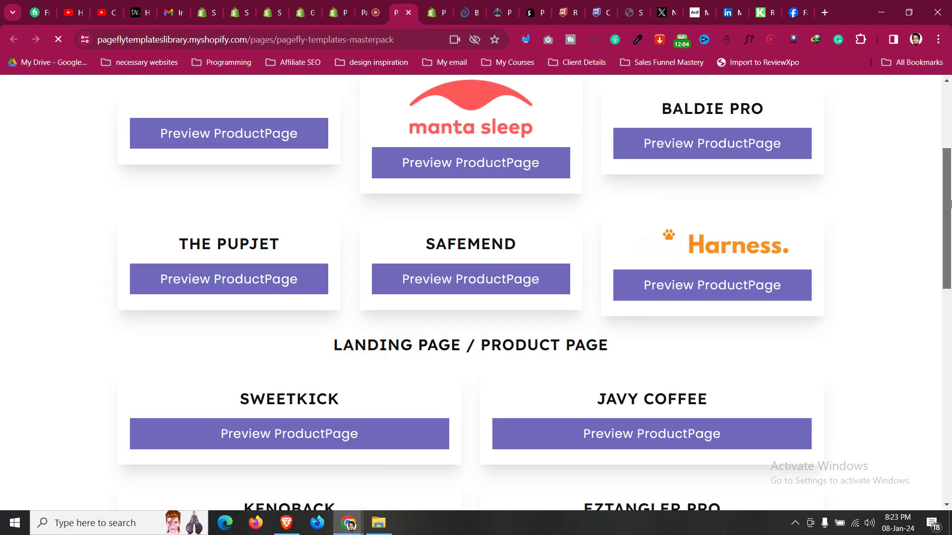
pyautogui.scroll(15, 481, 261)
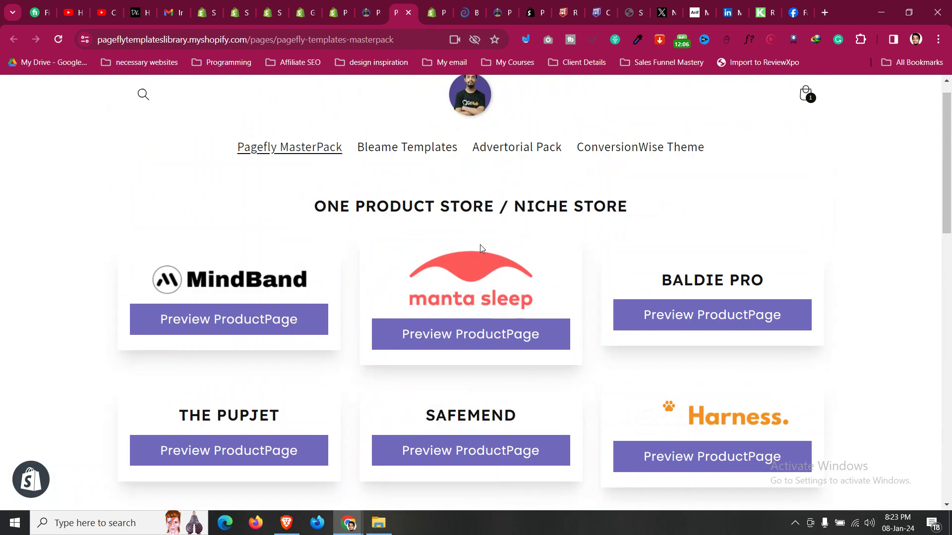
pyautogui.click(408, 15)
pyautogui.scroll(-10, 505, 320)
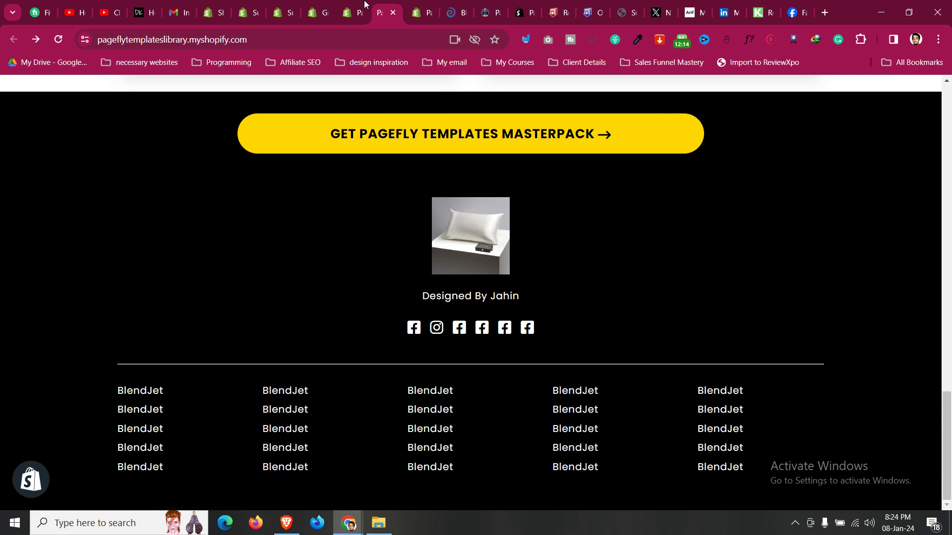
# Leave the PageFly editor, reload the PageFly app and reopen the "Footer" section from its section list for editing
pyautogui.click(417, 6)
pyautogui.click(16, 92)
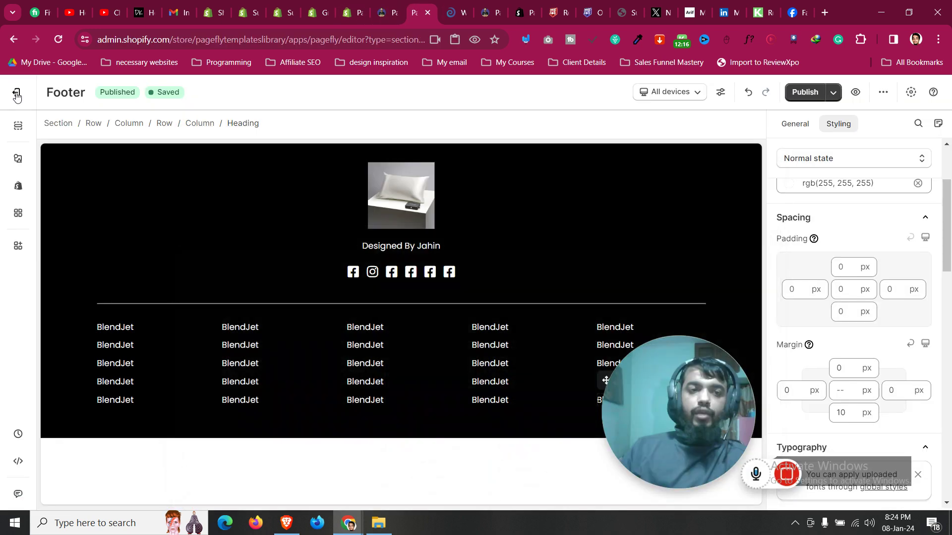
pyautogui.click(16, 92)
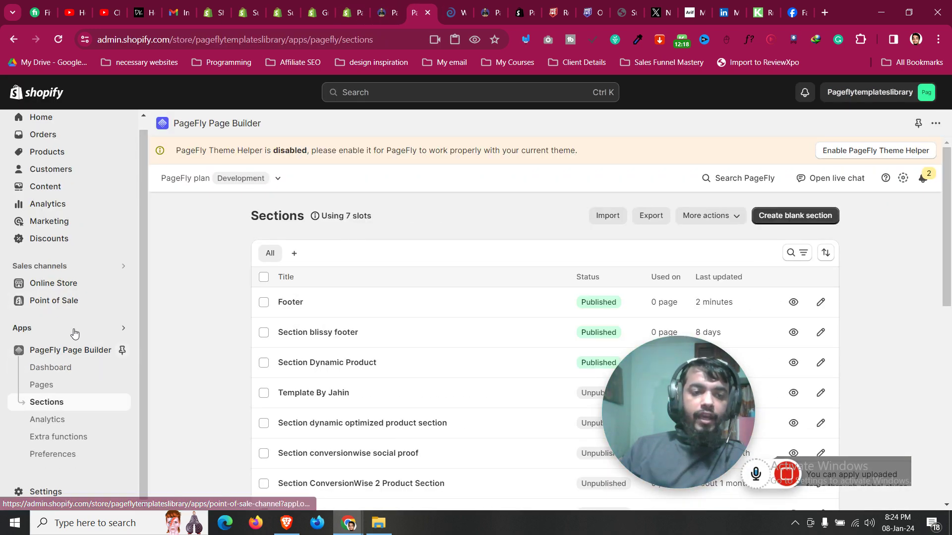
pyautogui.click(73, 329)
pyautogui.click(341, 144)
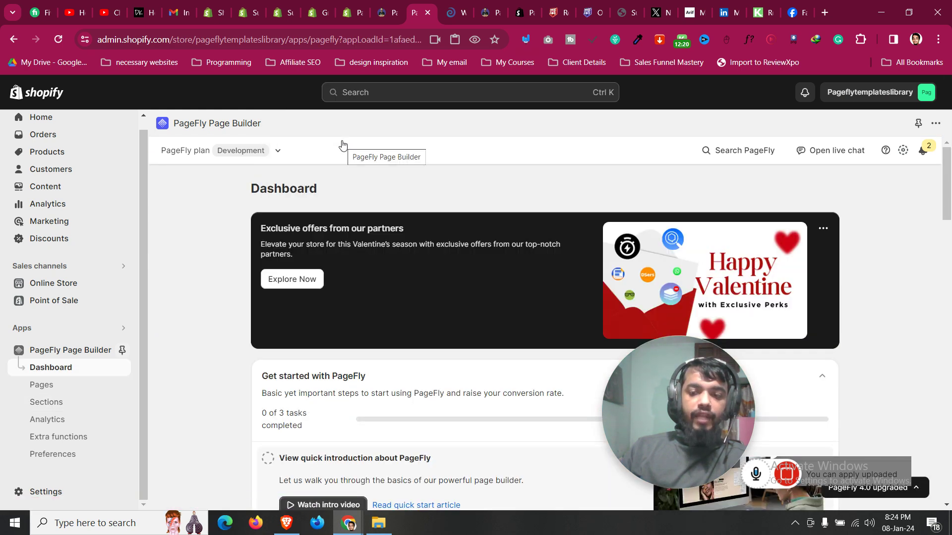
pyautogui.click(99, 402)
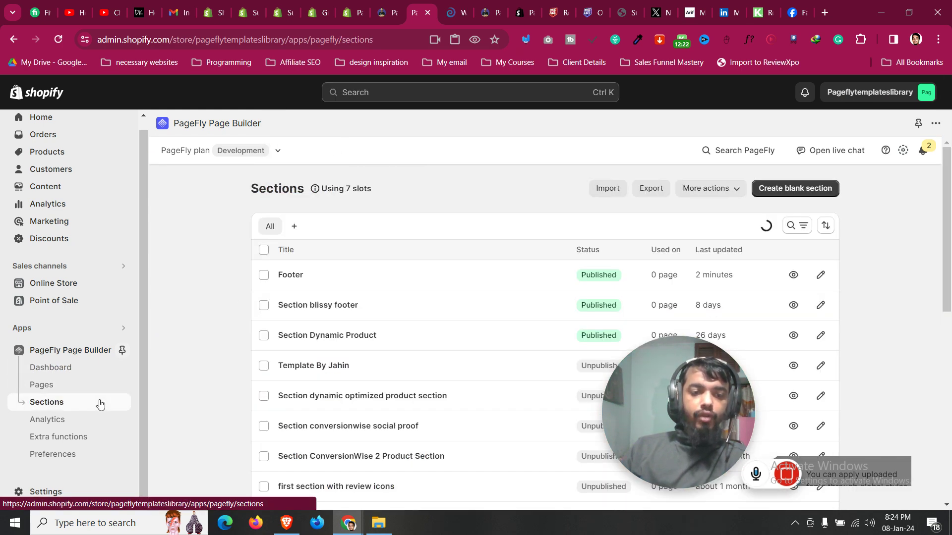
pyautogui.click(300, 277)
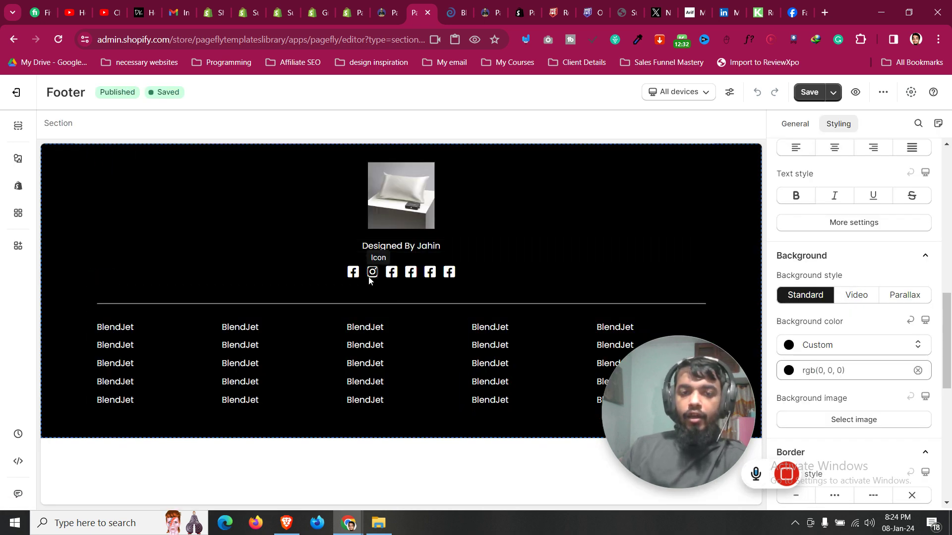
# Replace the text of the second heading in the first footer column with the designer's first name
pyautogui.click(426, 278)
pyautogui.click(159, 345)
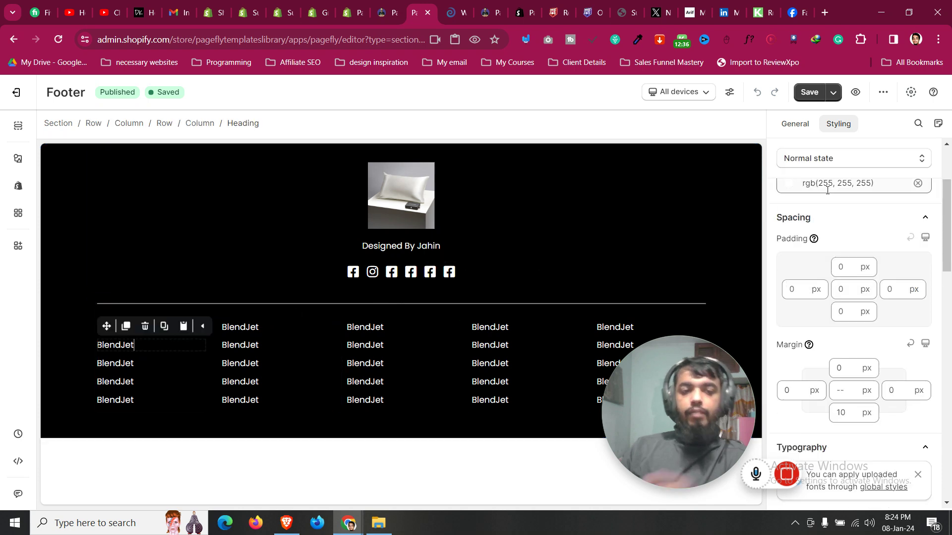
pyautogui.click(794, 125)
pyautogui.hotkey('ctrl', 'a')
pyautogui.write('Jahin')
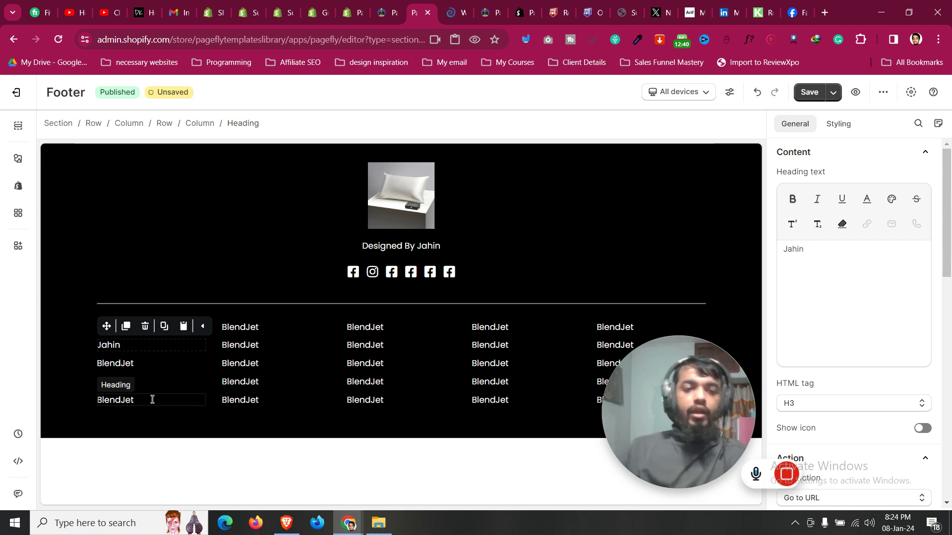
# Change the third heading in the first column to "Shopify" and save and publish the section
pyautogui.click(143, 364)
pyautogui.hotkey('ctrl', 'a')
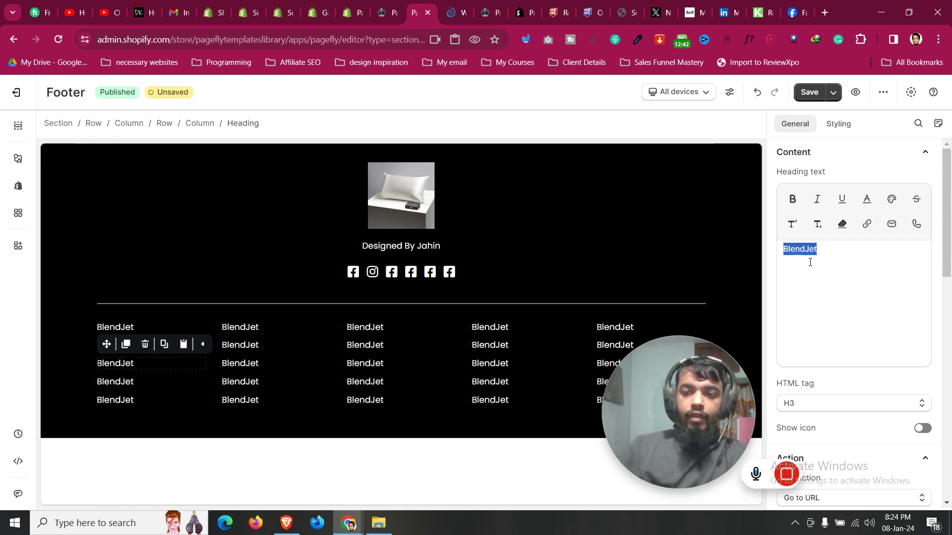
pyautogui.write('Shopify')
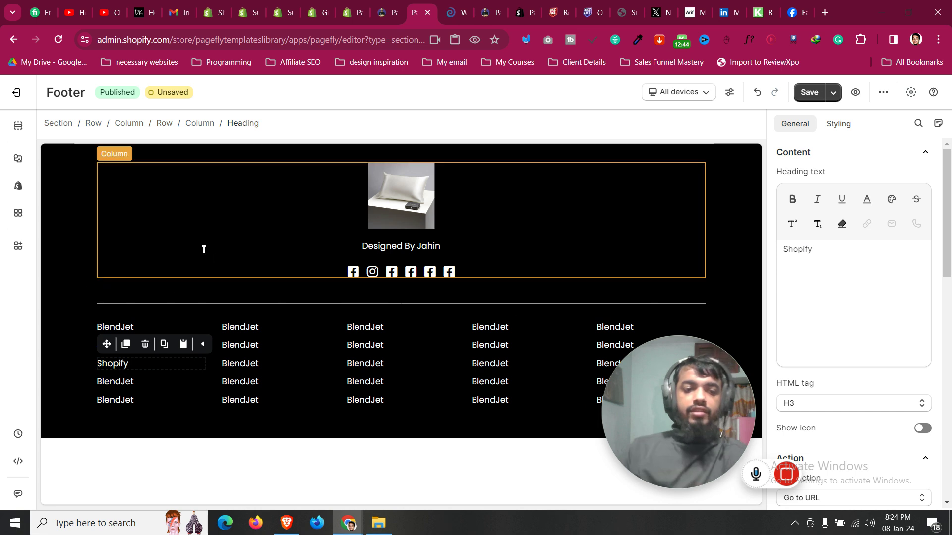
pyautogui.click(80, 245)
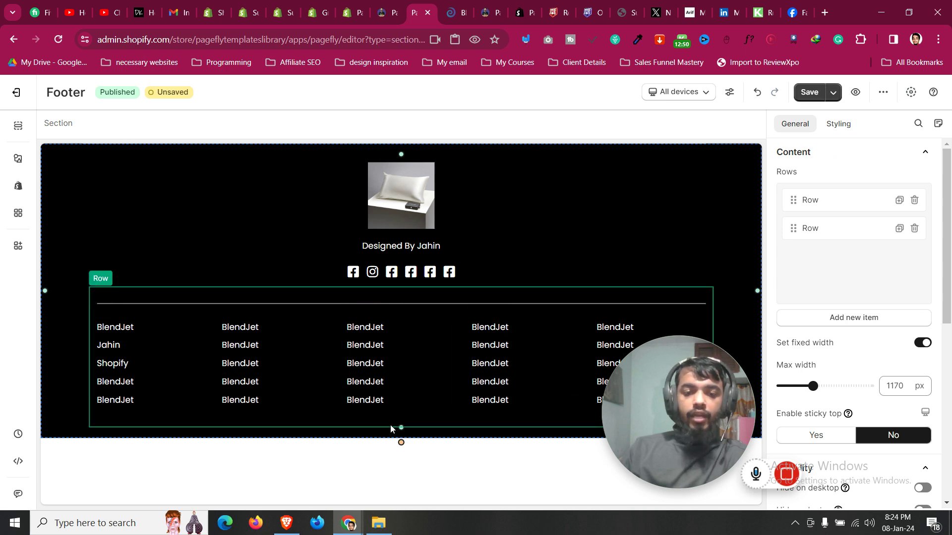
pyautogui.click(835, 98)
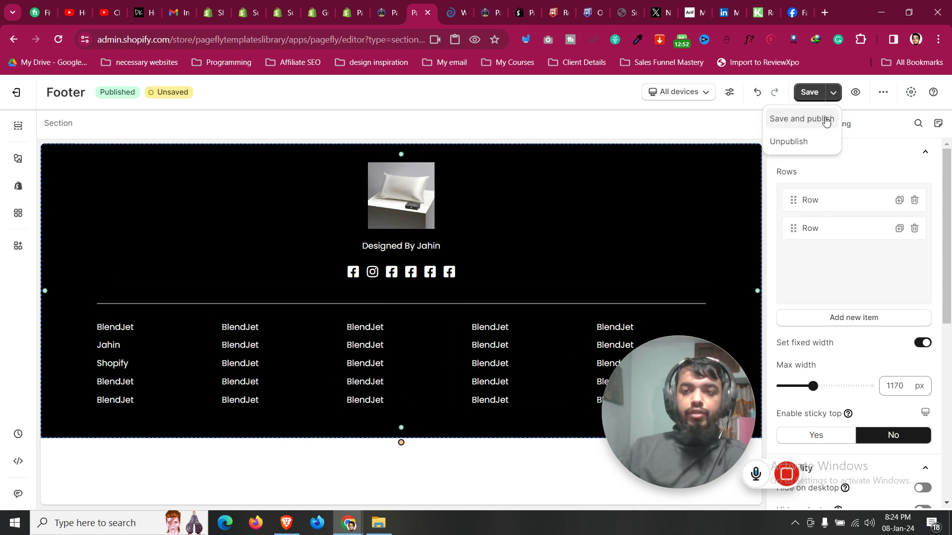
pyautogui.click(808, 116)
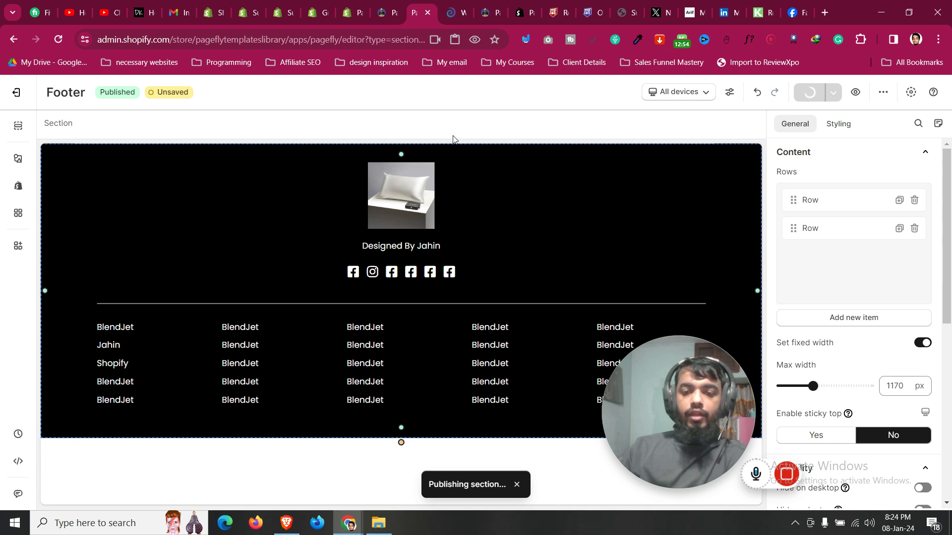
# Reload the live store page to check the edited footer headings and return to the theme editor
pyautogui.moveTo(398, 4)
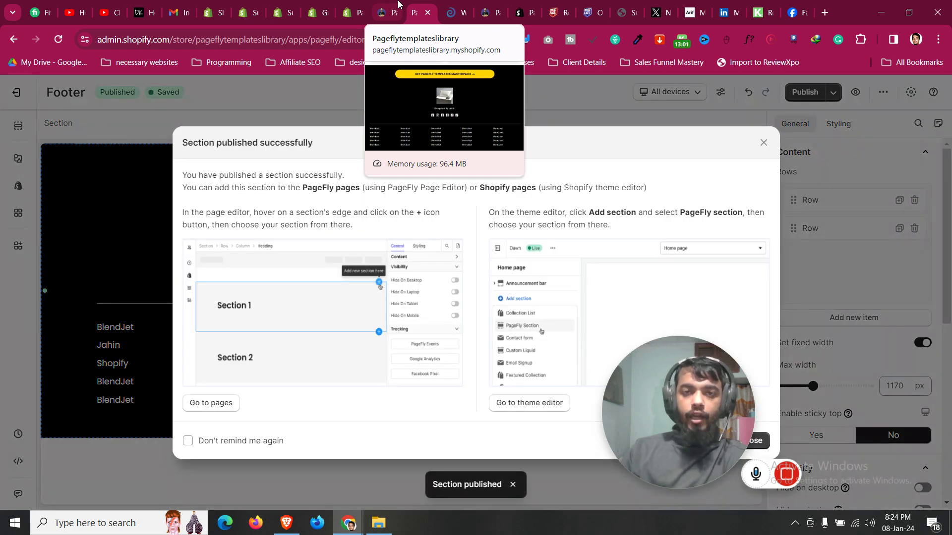
pyautogui.click(398, 4)
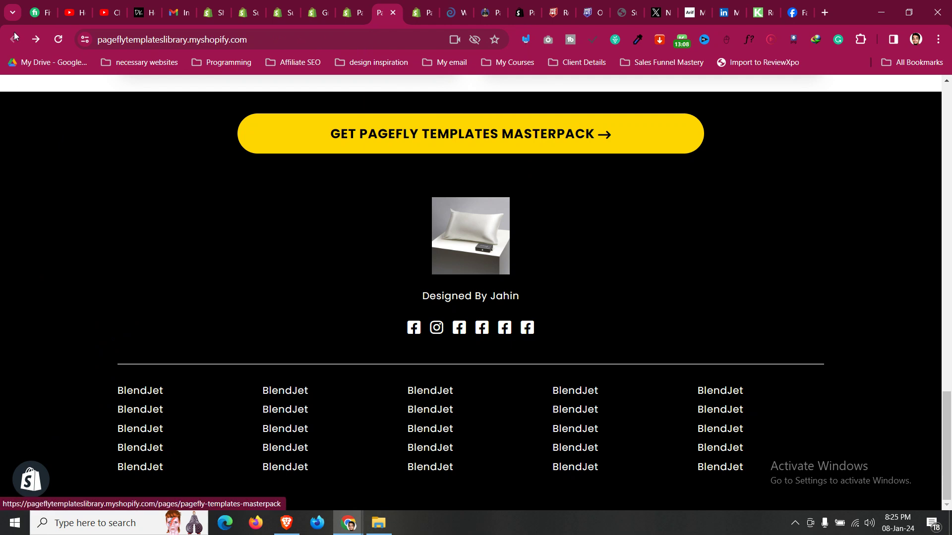
pyautogui.click(58, 40)
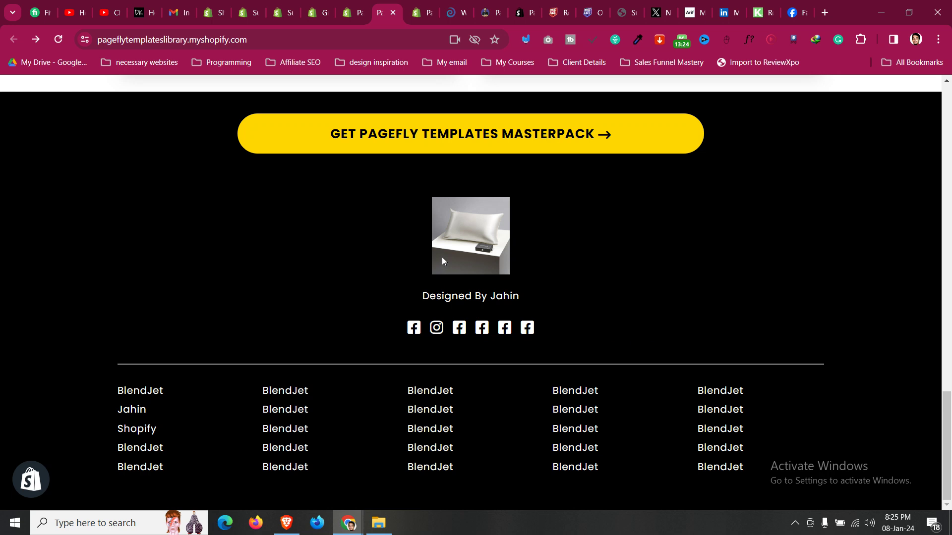
pyautogui.click(349, 5)
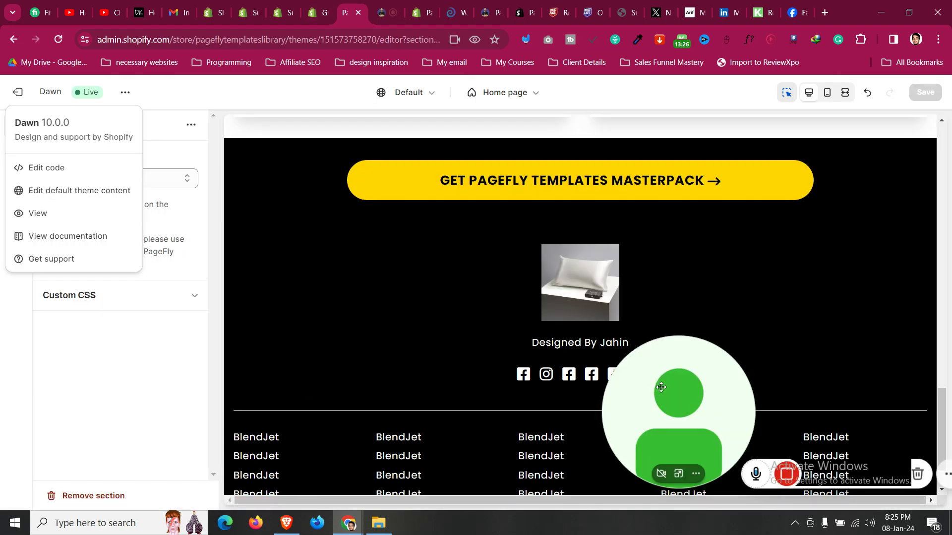